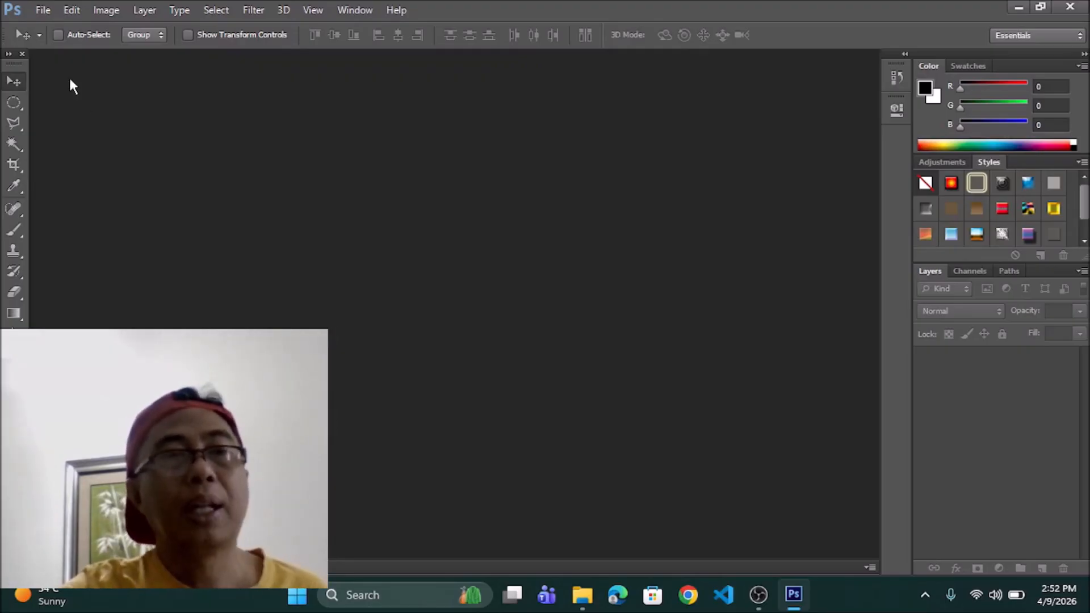
# Open the image "hoodie yt" from the YT 88 folder
pyautogui.click(43, 10)
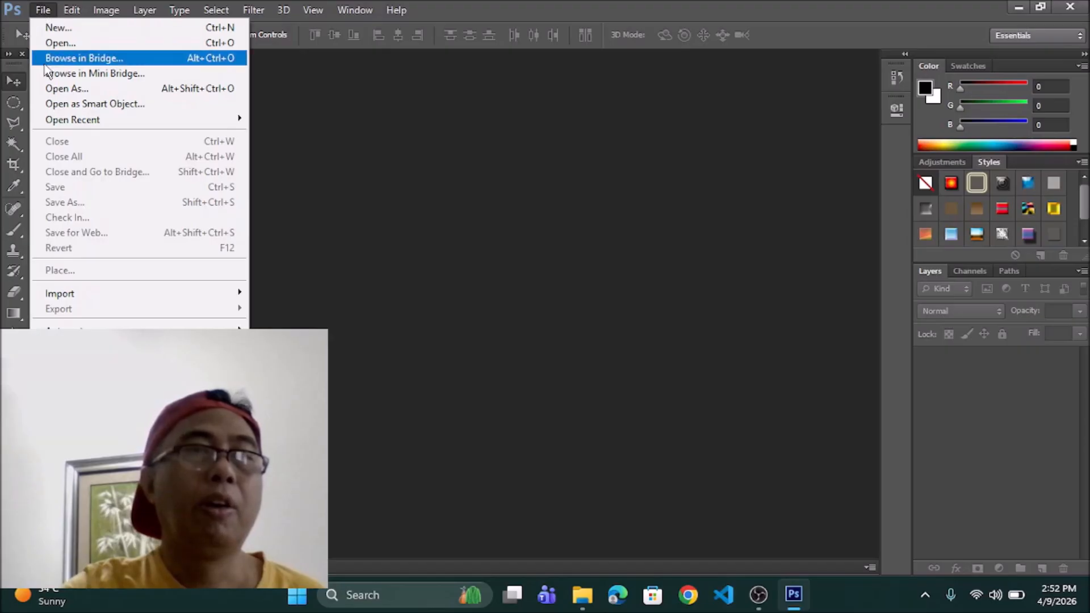
pyautogui.click(56, 42)
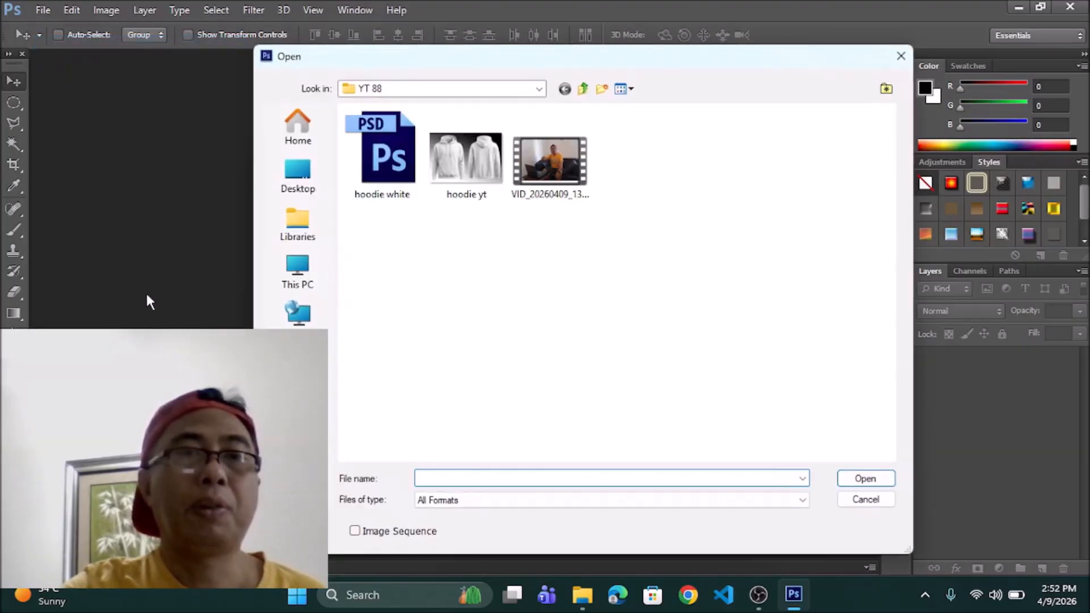
pyautogui.click(473, 163)
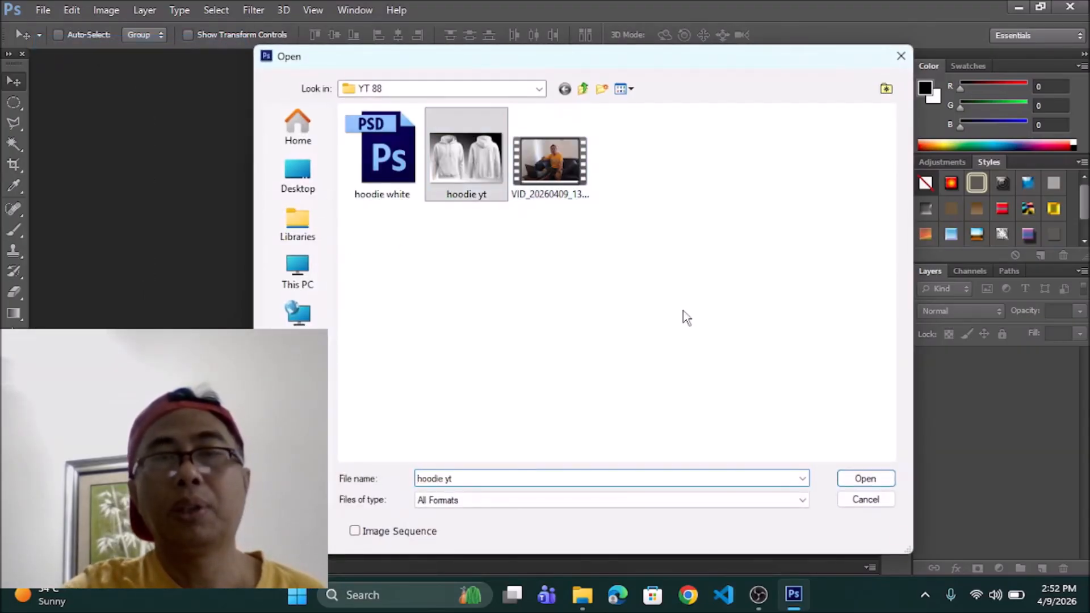
pyautogui.click(858, 483)
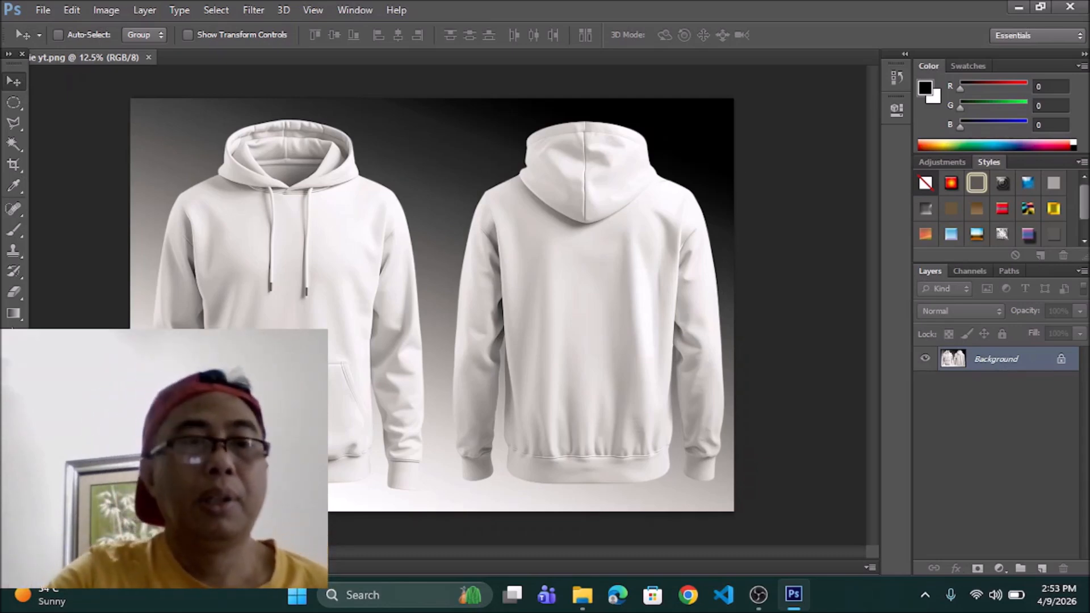
# Create a new path in the hoodie image and name it "front"
pyautogui.press('z')
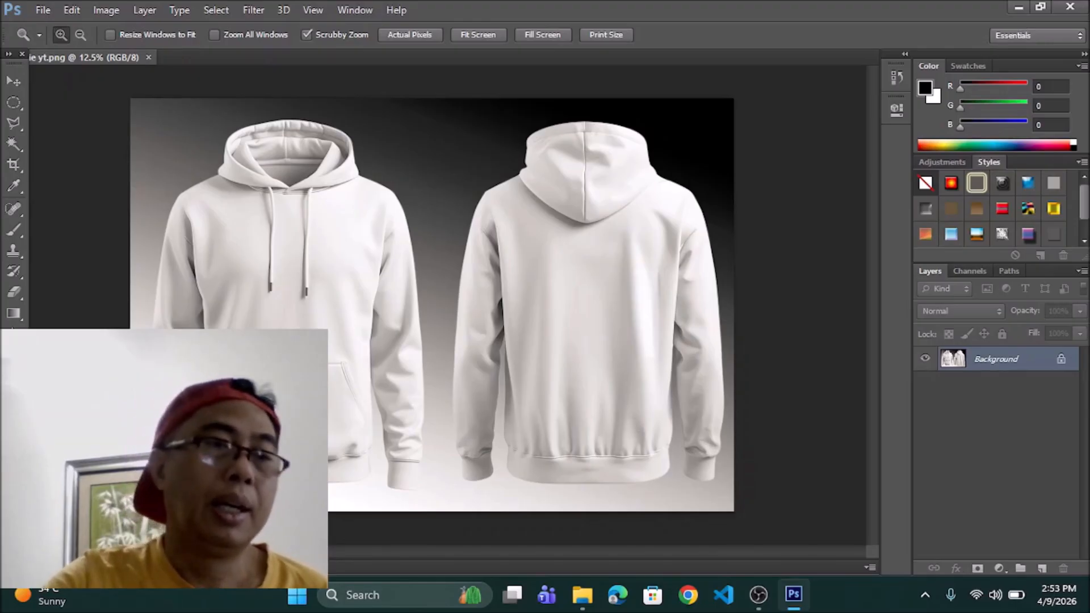
pyautogui.click(201, 393)
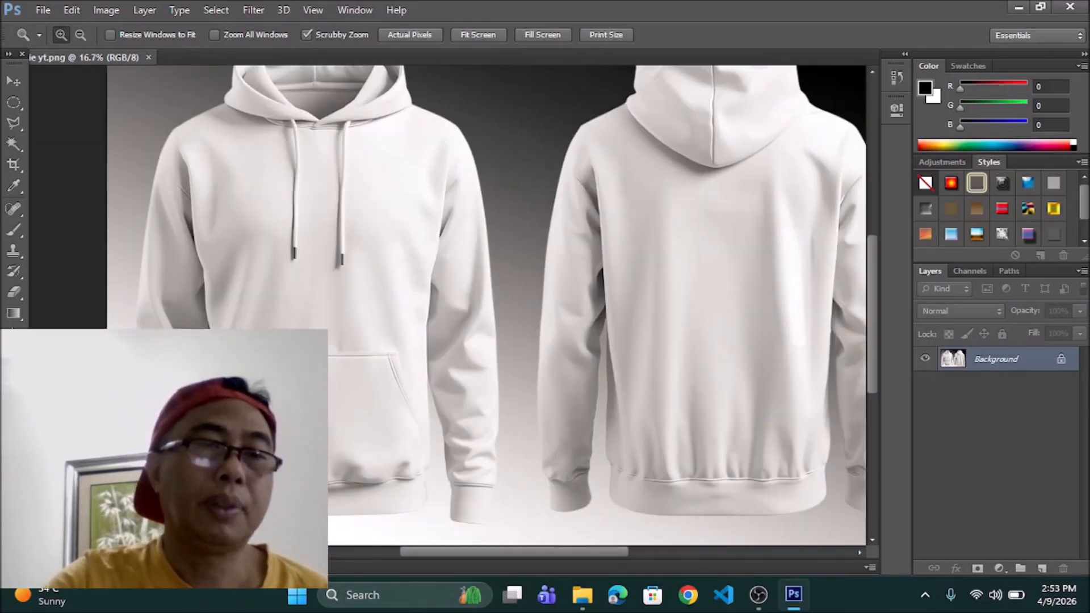
pyautogui.click(191, 416)
pyautogui.click(191, 416)
pyautogui.click(191, 416)
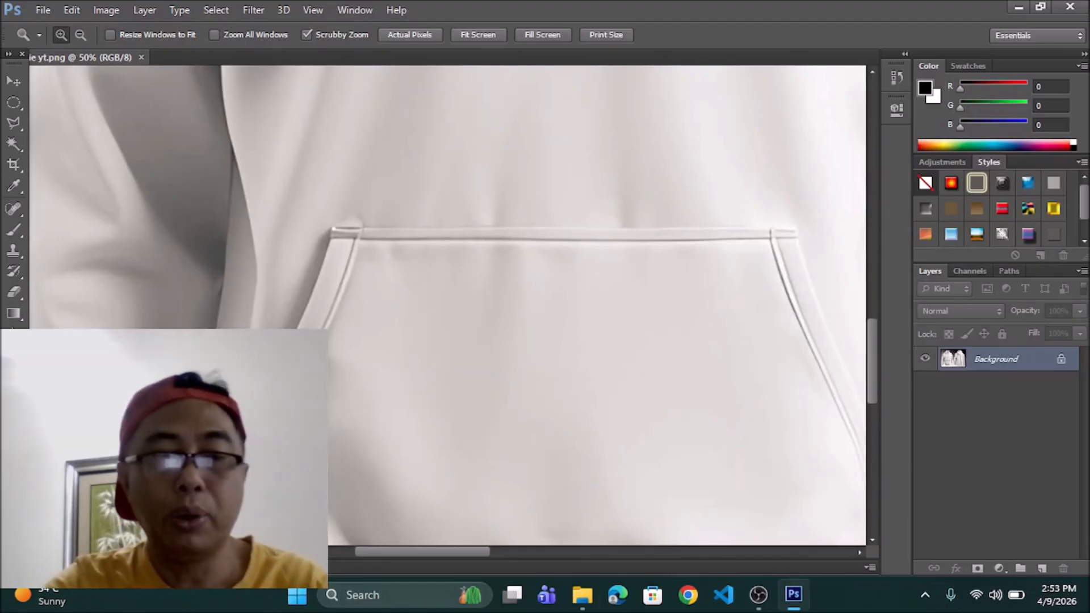
pyautogui.moveTo(193, 425); pyautogui.dragTo(272, 236)
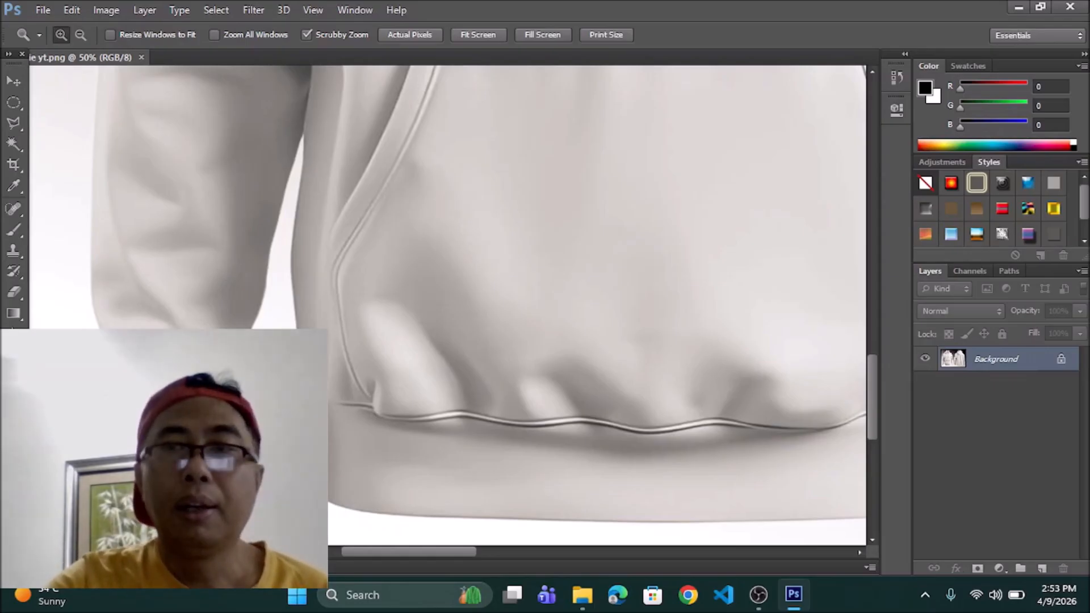
pyautogui.click(1009, 270)
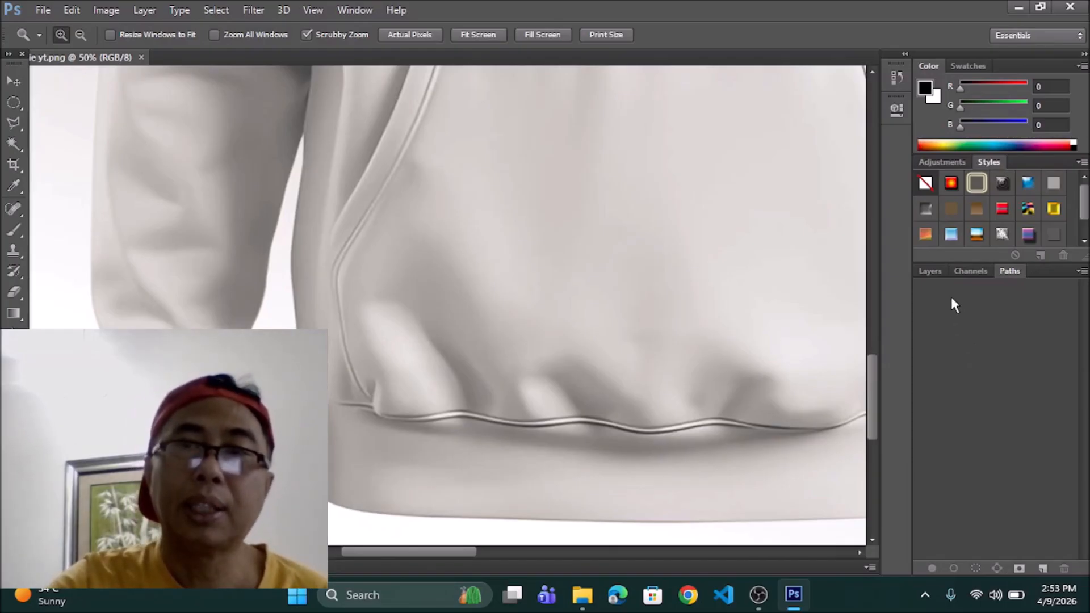
pyautogui.click(1041, 568)
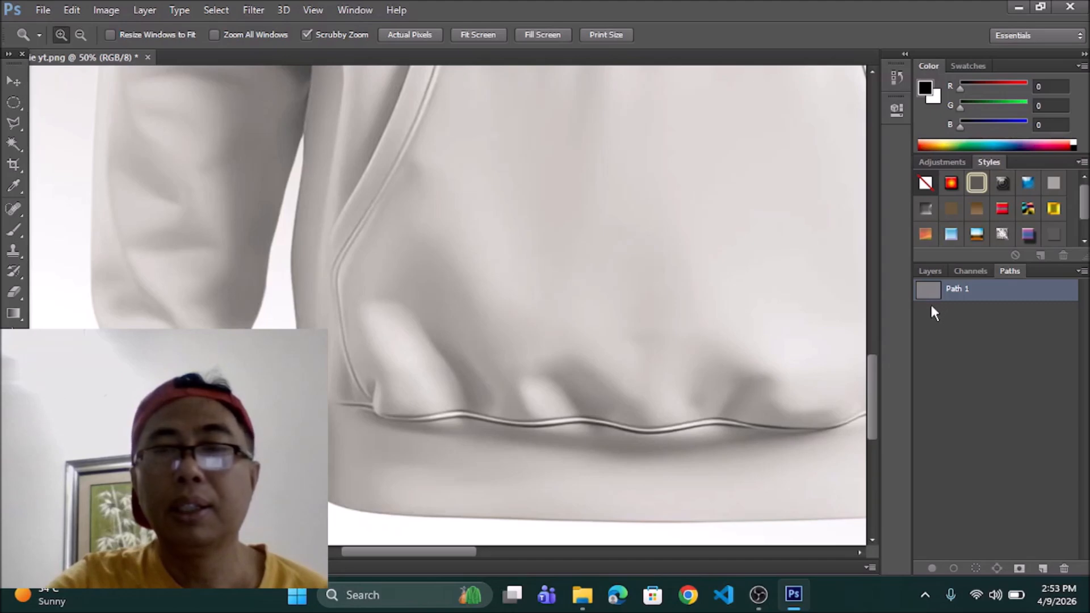
pyautogui.doubleClick(958, 289)
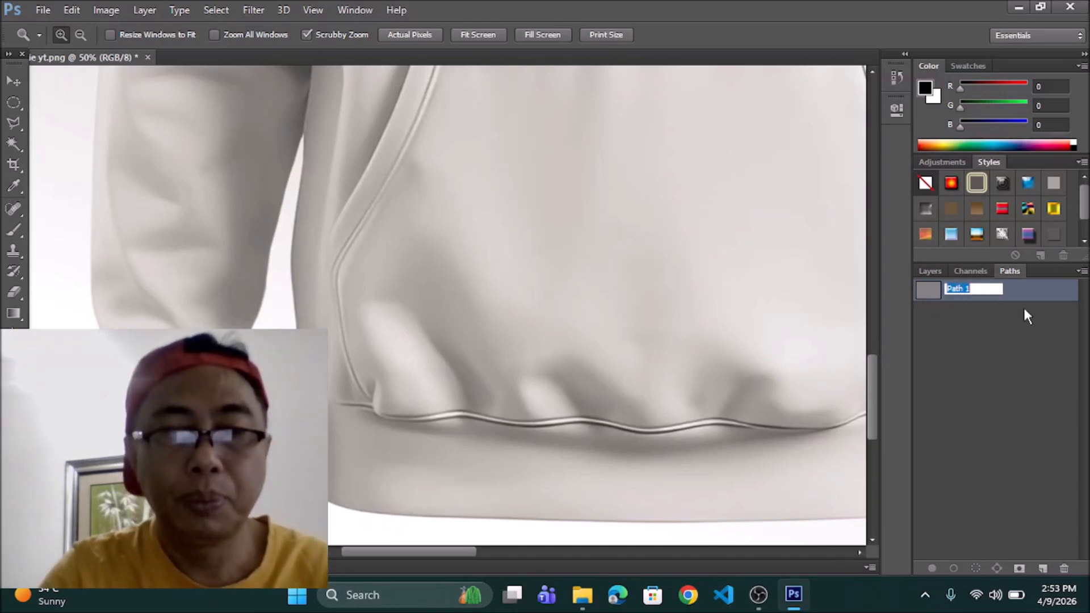
pyautogui.write('front')
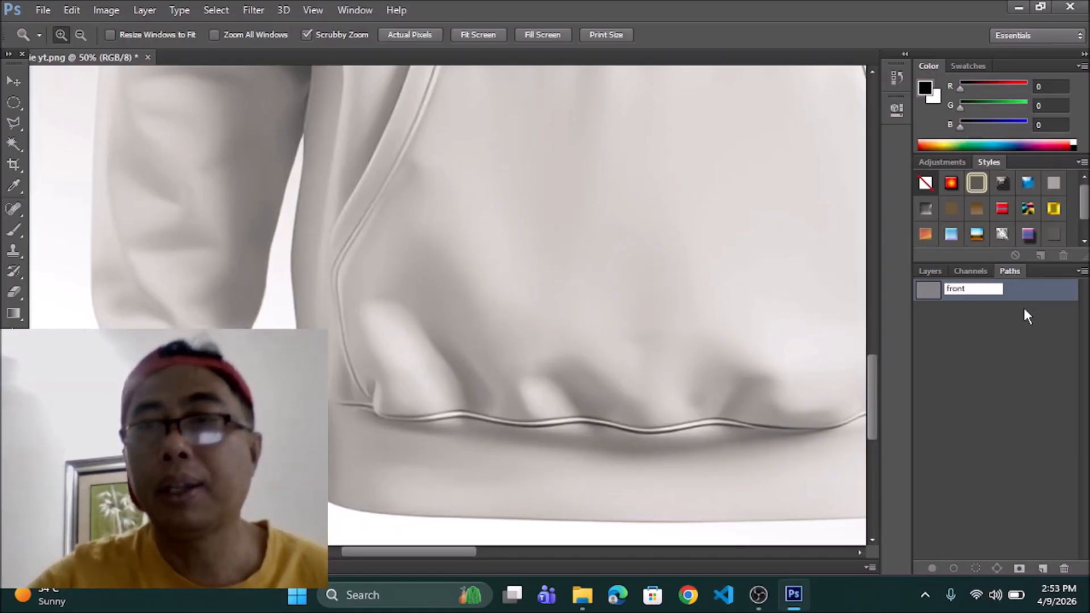
pyautogui.press('Return')
# Trace the outline of the front-view hoodie with the Pen tool on the front path, following sleeve, hem and body edges
pyautogui.click(930, 271)
pyautogui.press('p')
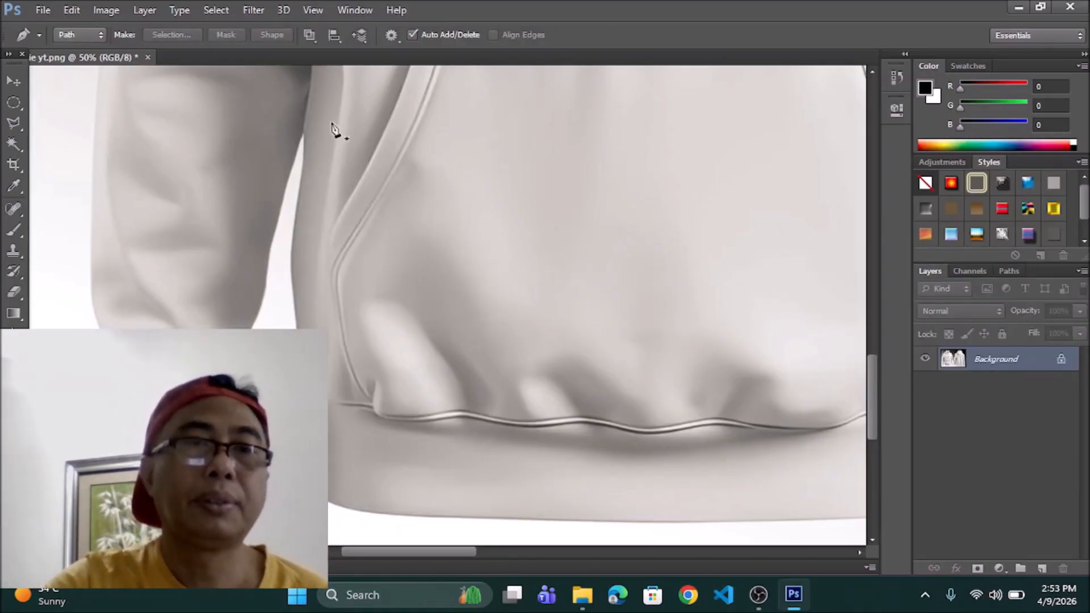
pyautogui.keyDown('ctrl'); pyautogui.click(342, 312); pyautogui.keyUp('ctrl')
pyautogui.moveTo(363, 341); pyautogui.dragTo(404, 310)
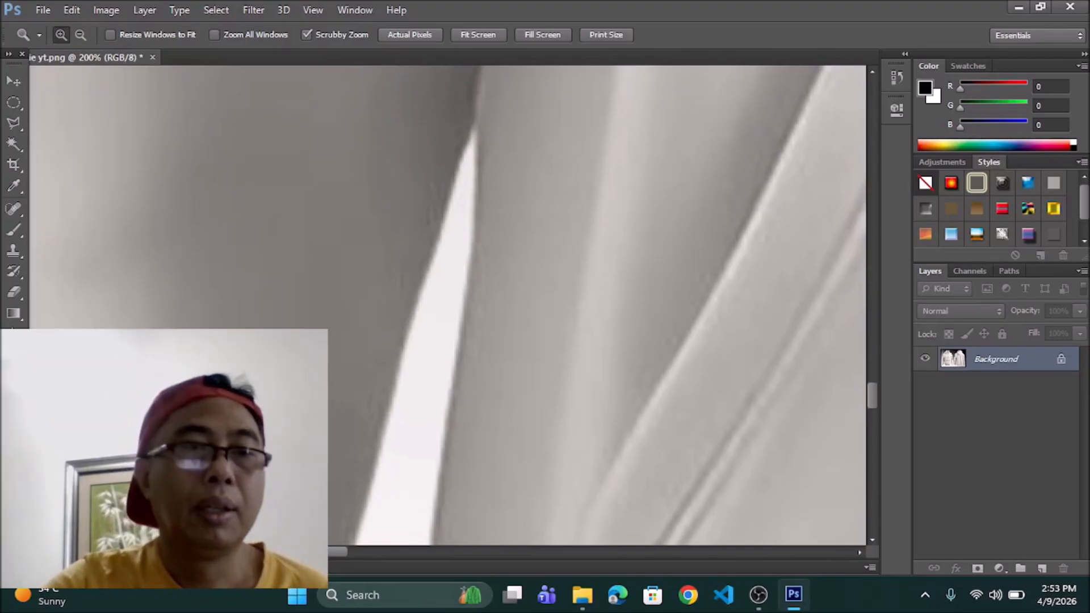
pyautogui.click(477, 129)
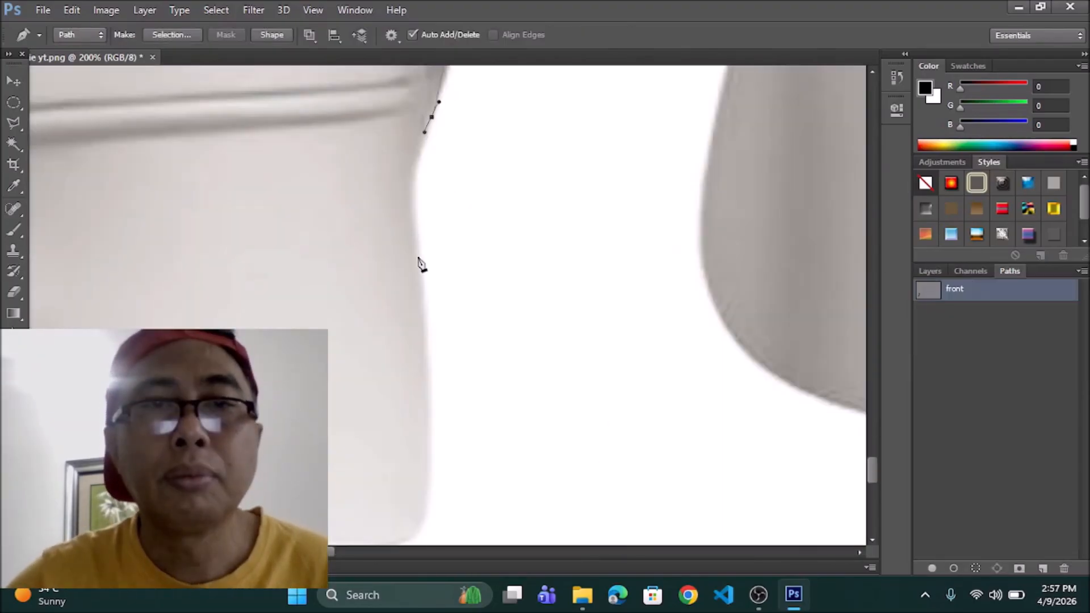
pyautogui.click(415, 323)
pyautogui.moveTo(377, 383)
pyautogui.mouseDown()
pyautogui.moveTo(346, 385)
pyautogui.moveTo(746, 315)
pyautogui.mouseUp()
pyautogui.moveTo(356, 372); pyautogui.dragTo(338, 365)
pyautogui.click(323, 159)
pyautogui.moveTo(340, 148); pyautogui.dragTo(385, 517)
pyautogui.click(356, 354)
pyautogui.moveTo(319, 260); pyautogui.dragTo(302, 234)
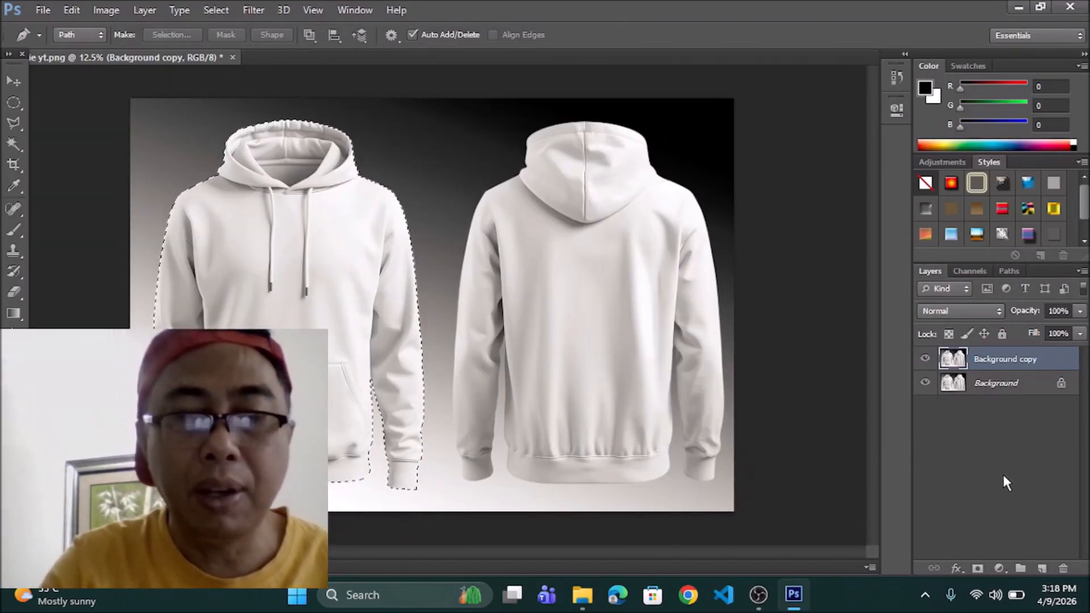
# Copy the selected front-view hoodie to its own layer and rename that layer "front"
pyautogui.hotkey('ctrl', 'j')
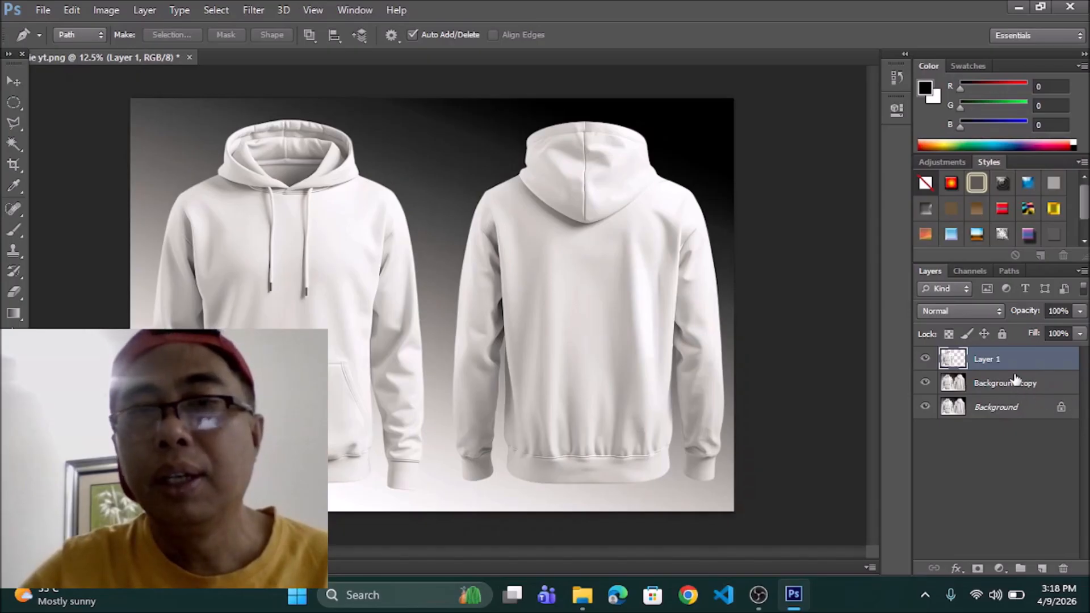
pyautogui.doubleClick(984, 359)
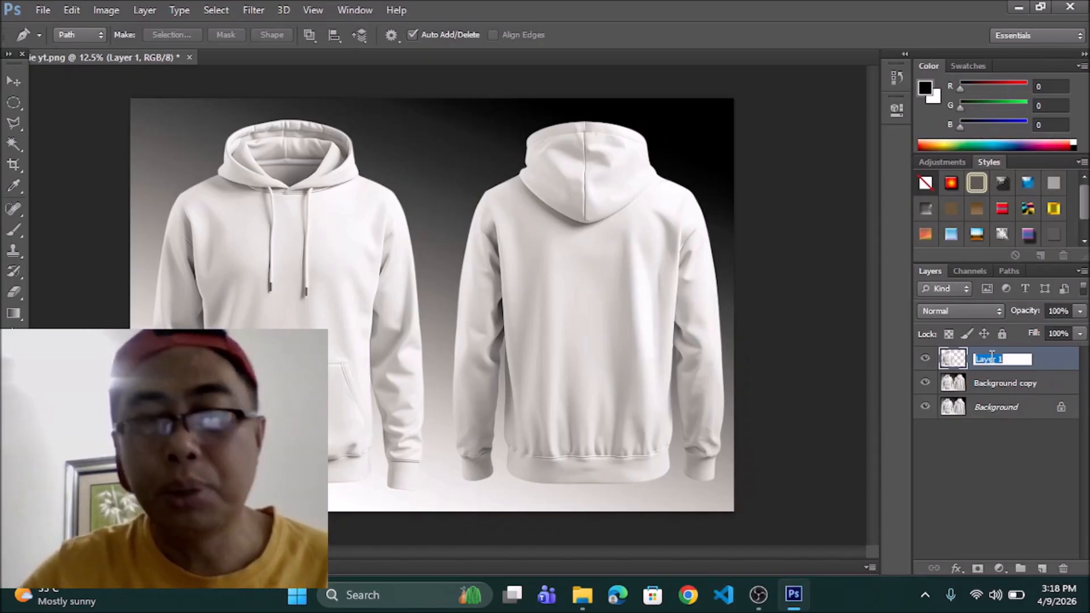
pyautogui.write('front')
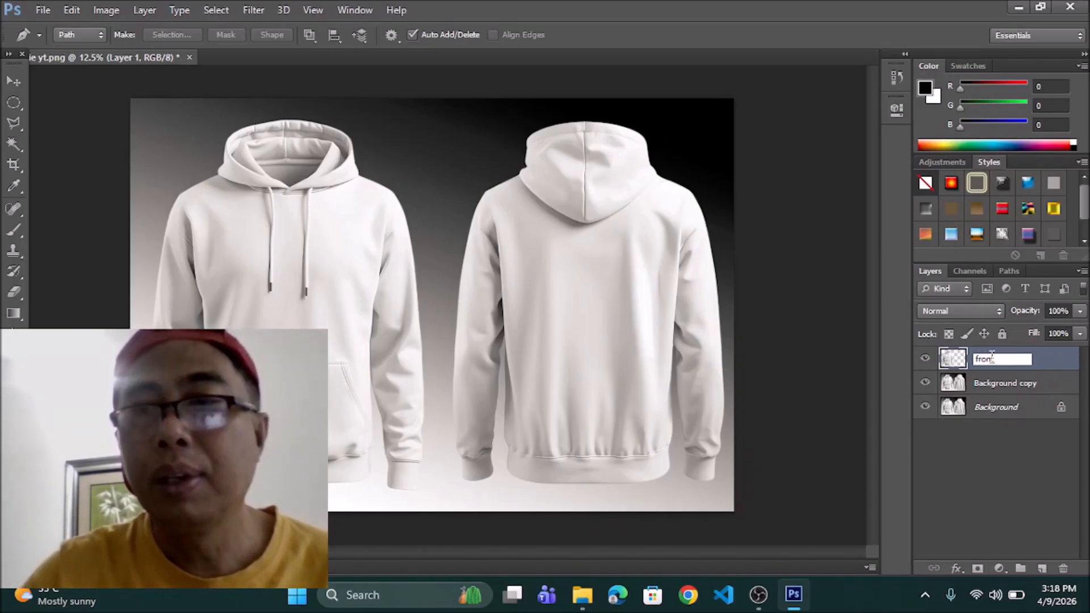
pyautogui.press('Return')
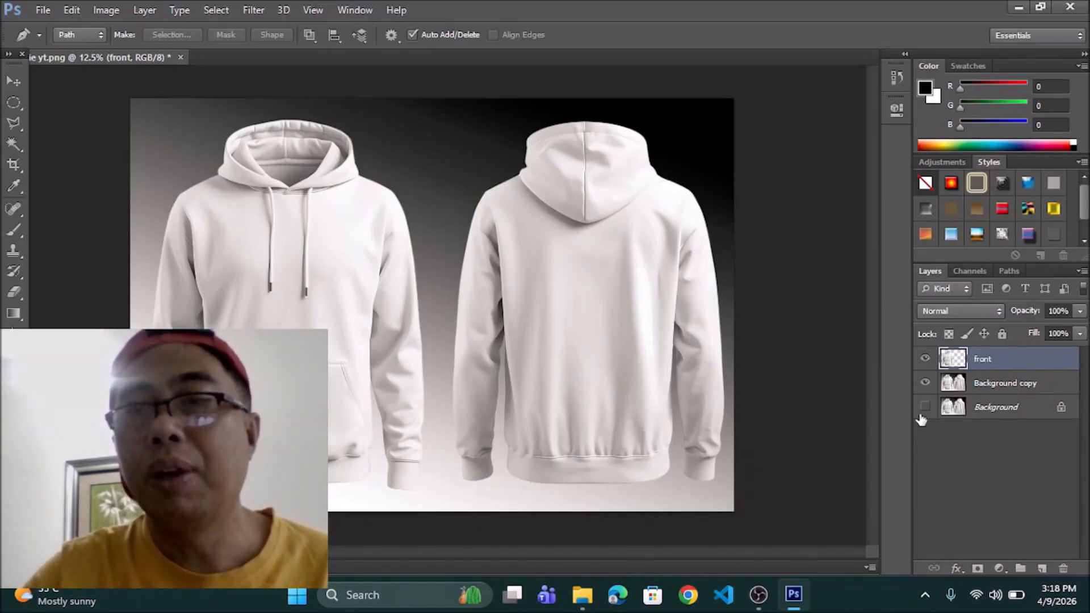
# Hide the front layer and make Background copy the active layer
pyautogui.click(925, 382)
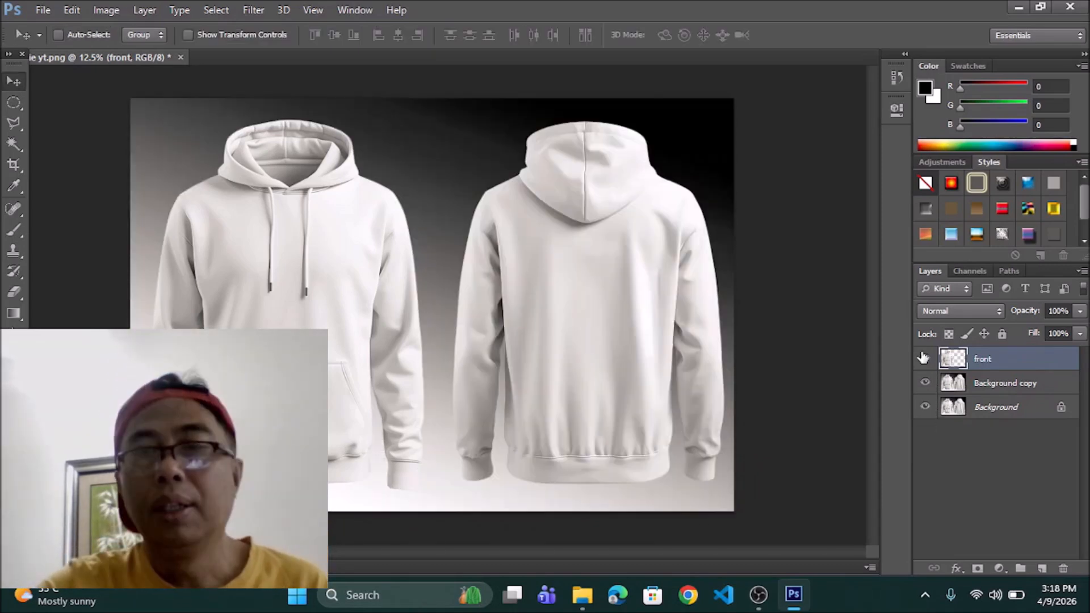
pyautogui.click(925, 359)
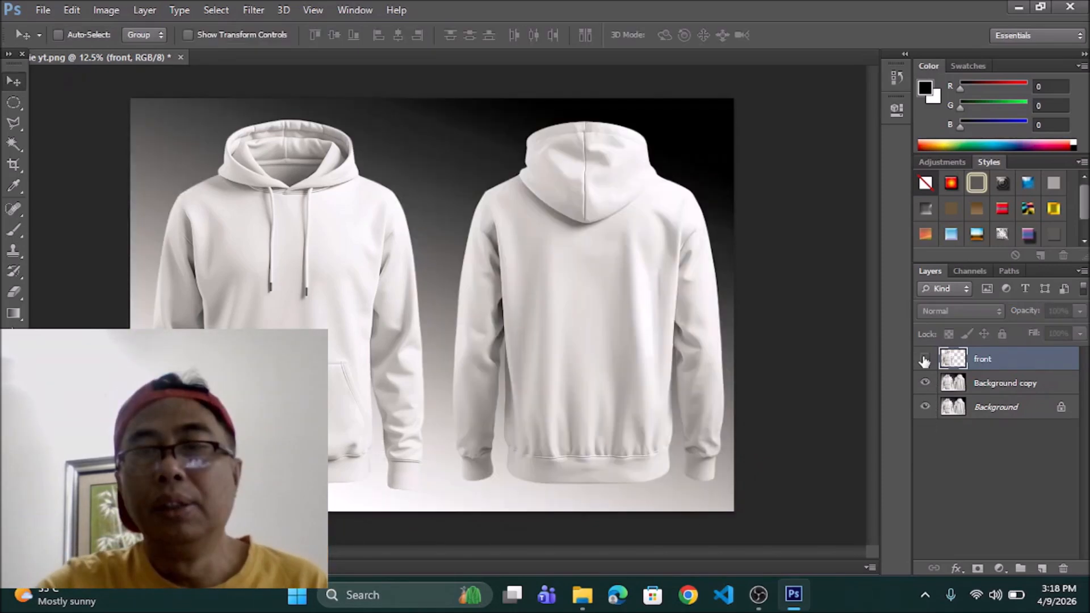
pyautogui.click(1015, 389)
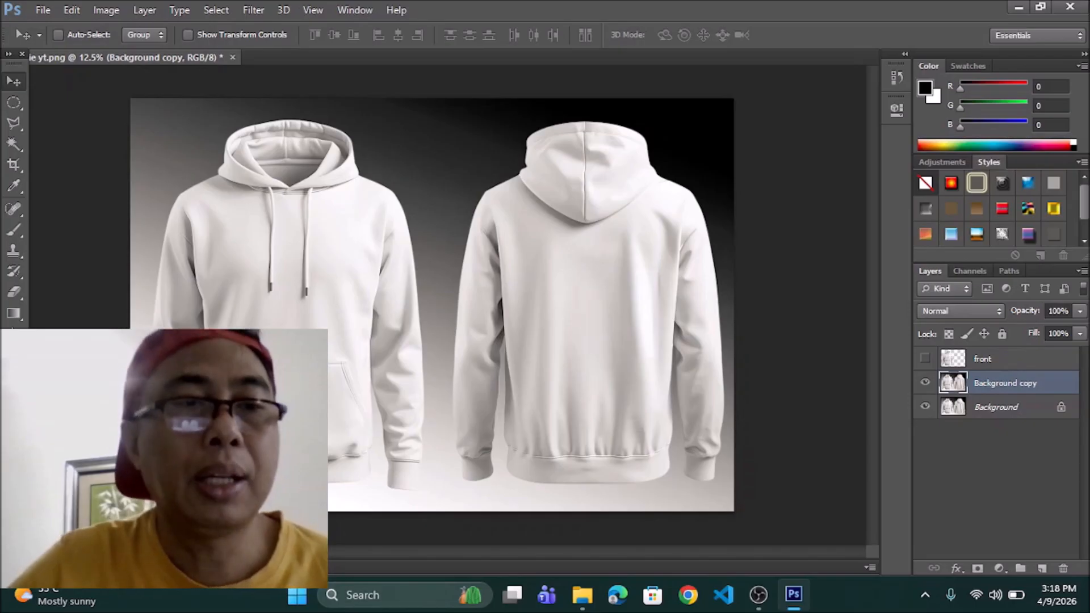
# Trace the upper part of the gap between the back-view hoodie's left sleeve and body with a curved pen segment
pyautogui.press('z')
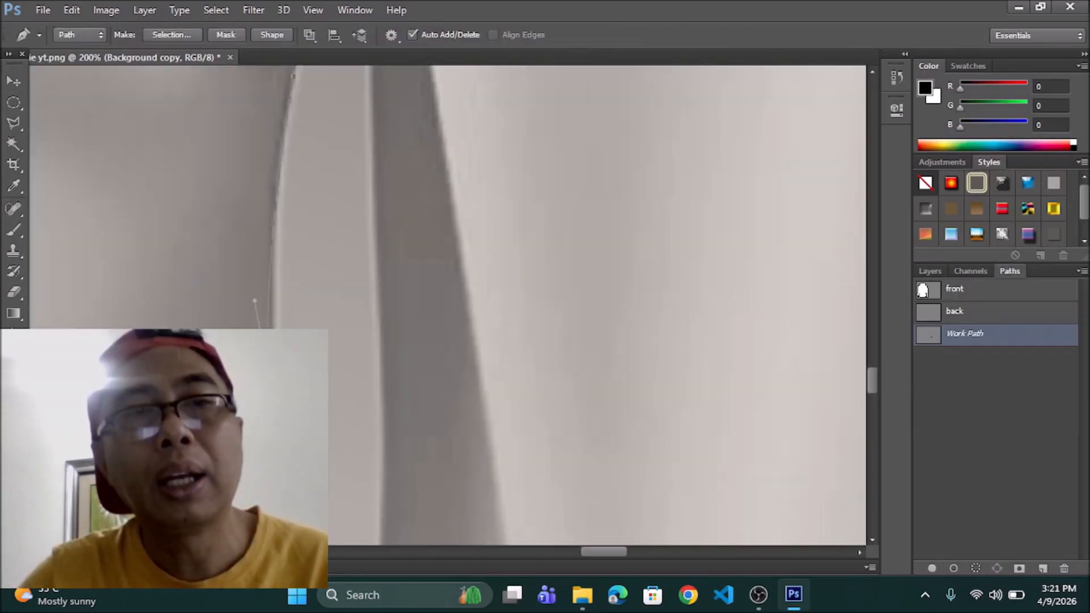
pyautogui.moveTo(287, 481); pyautogui.dragTo(260, 483)
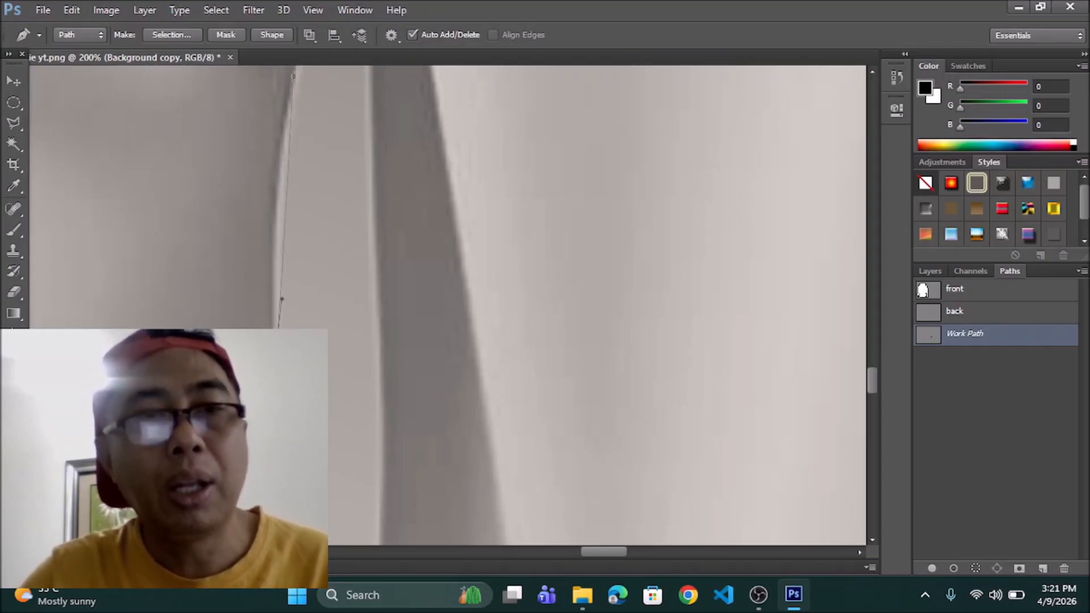
pyautogui.moveTo(286, 307); pyautogui.dragTo(264, 243)
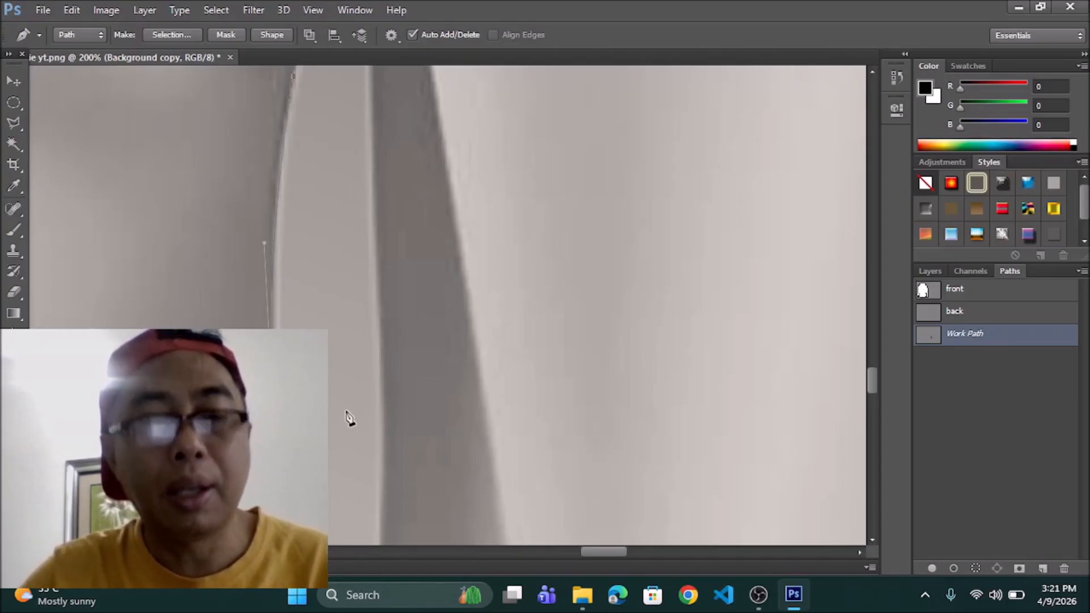
# Add the next curved anchor down the left sleeve's inner edge and adjust its handle until the segment follows the fabric
pyautogui.moveTo(347, 418); pyautogui.dragTo(443, 187)
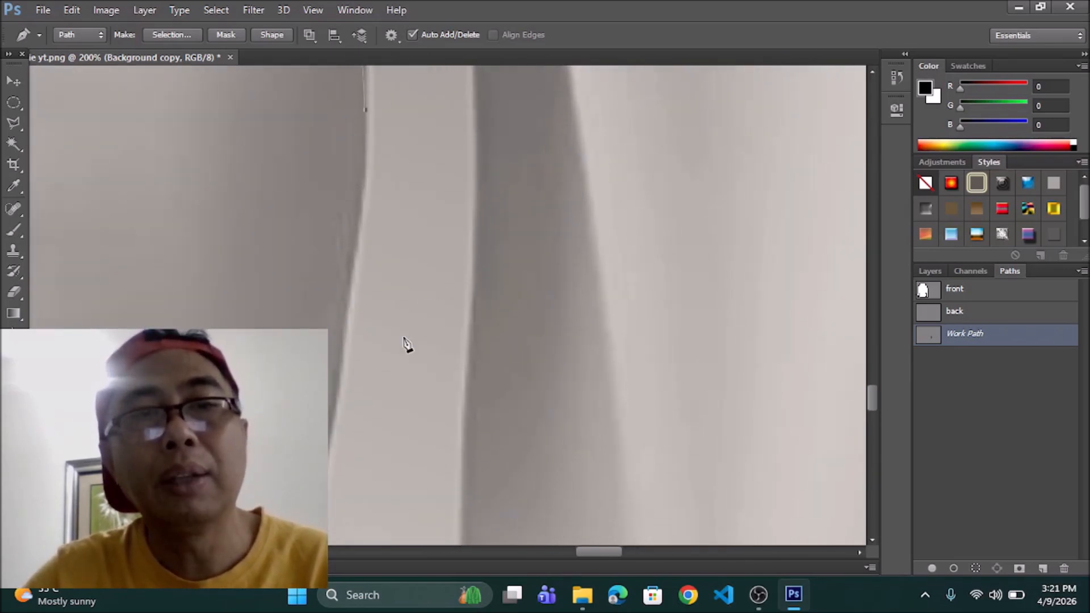
pyautogui.moveTo(333, 414); pyautogui.dragTo(346, 337)
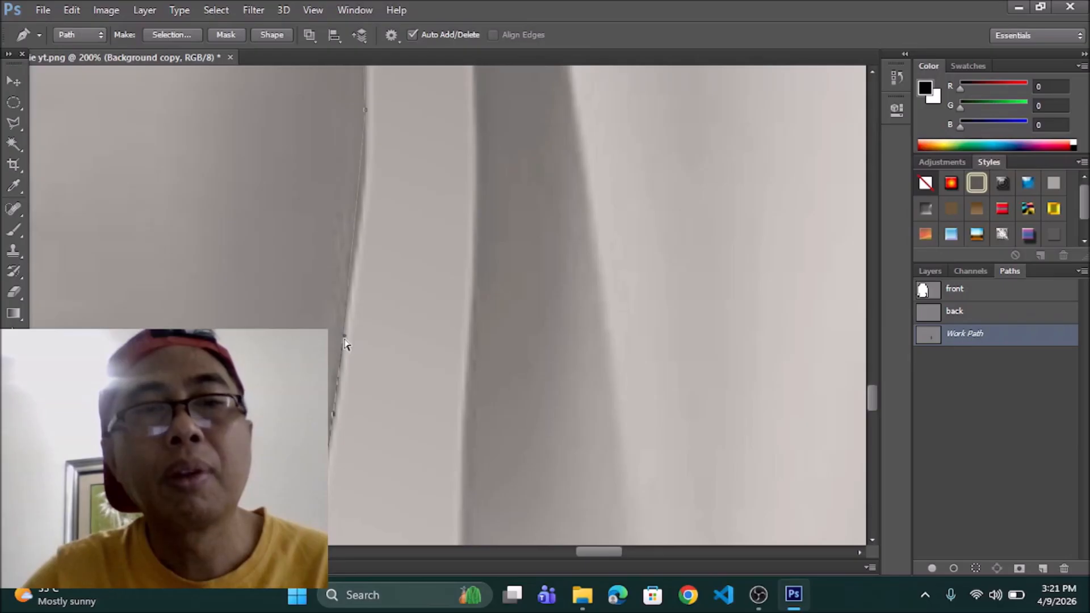
pyautogui.click(366, 282)
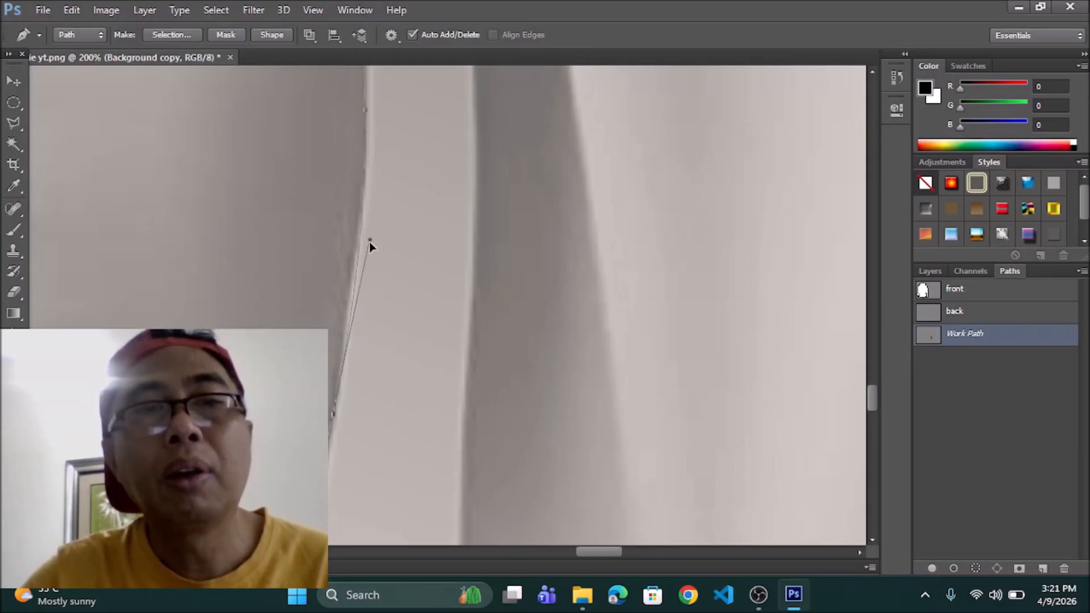
pyautogui.hotkey('ctrl', 'z')
pyautogui.click(372, 153)
pyautogui.hotkey('ctrl', 'z')
pyautogui.click(367, 169)
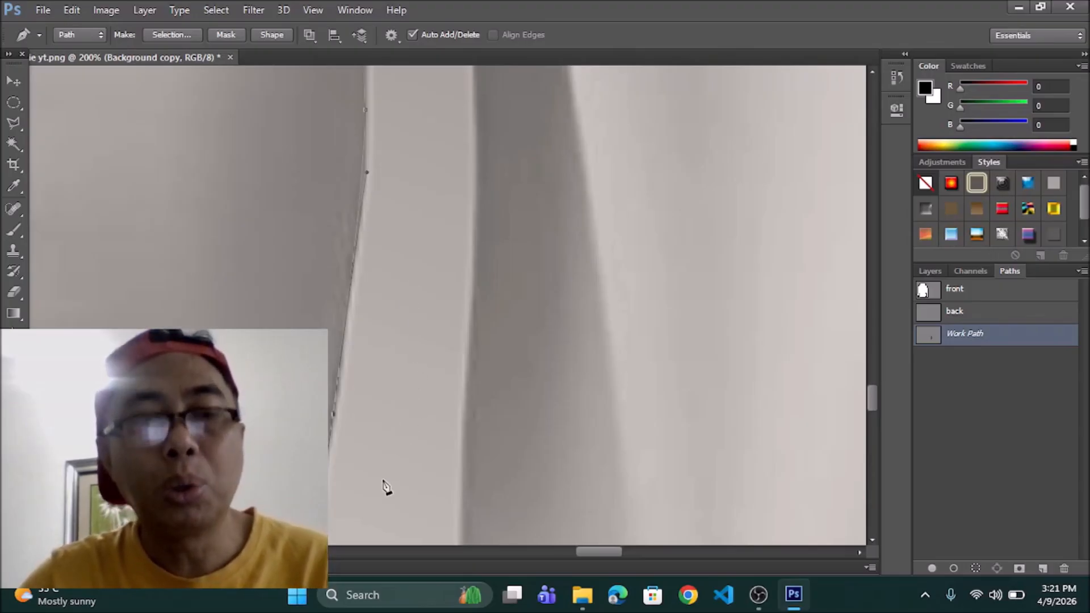
# Extend the sleeve-edge path downward with another curved anchor and remove its outgoing handle
pyautogui.moveTo(379, 506); pyautogui.dragTo(439, 147)
pyautogui.click(364, 410)
pyautogui.moveTo(363, 423); pyautogui.dragTo(378, 473)
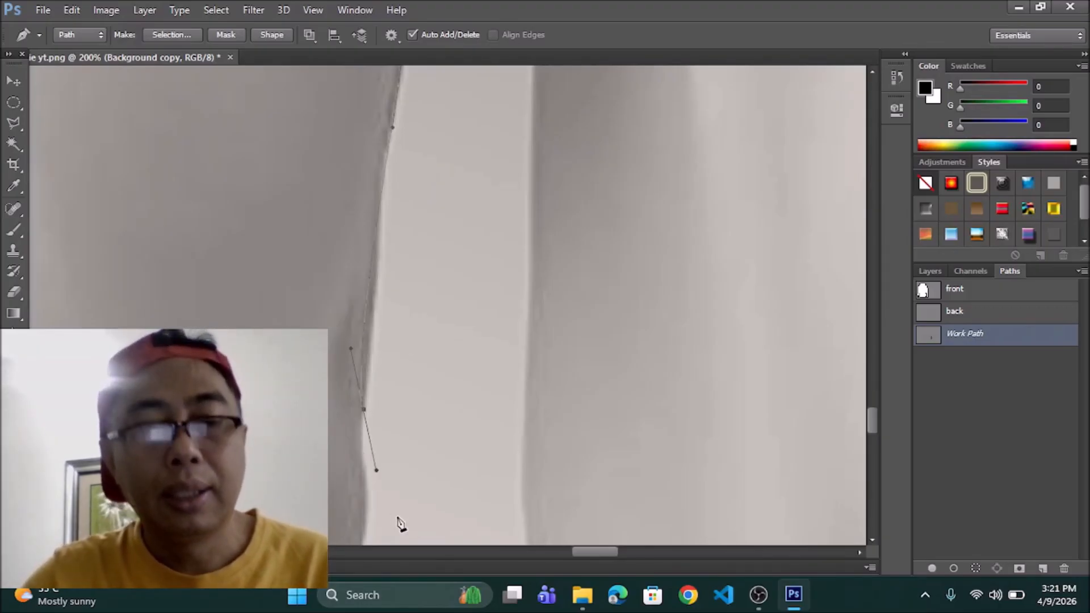
pyautogui.keyDown('alt'); pyautogui.click(365, 411); pyautogui.keyUp('alt')
# Continue the path down the left sleeve's inner edge to the dark folds with curved anchors, removing outgoing handles where the curve changes
pyautogui.moveTo(416, 494); pyautogui.dragTo(484, 214)
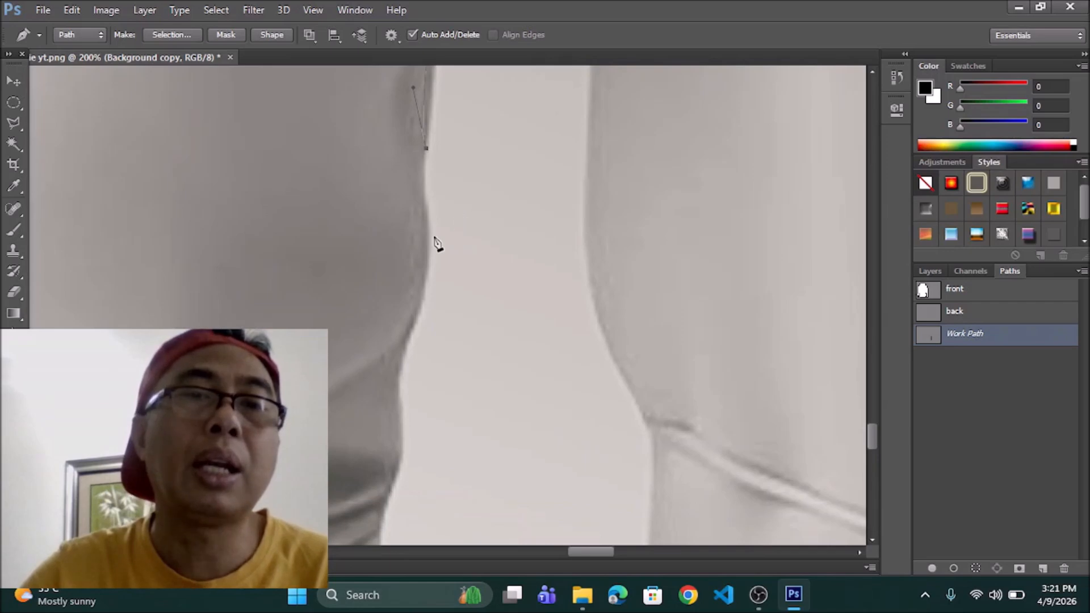
pyautogui.moveTo(427, 239); pyautogui.dragTo(432, 272)
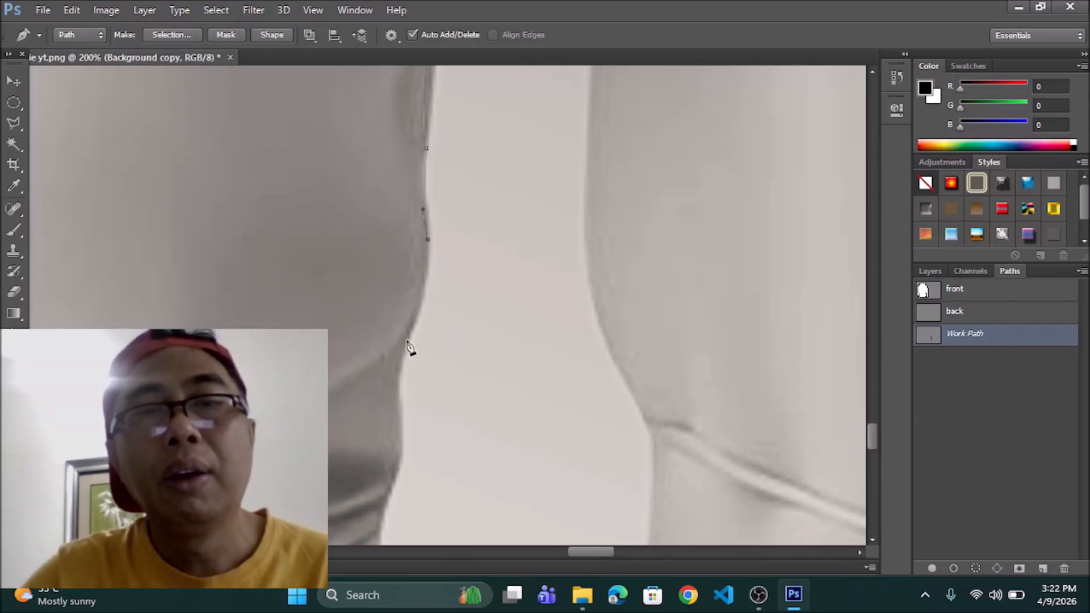
pyautogui.moveTo(394, 375); pyautogui.dragTo(384, 390)
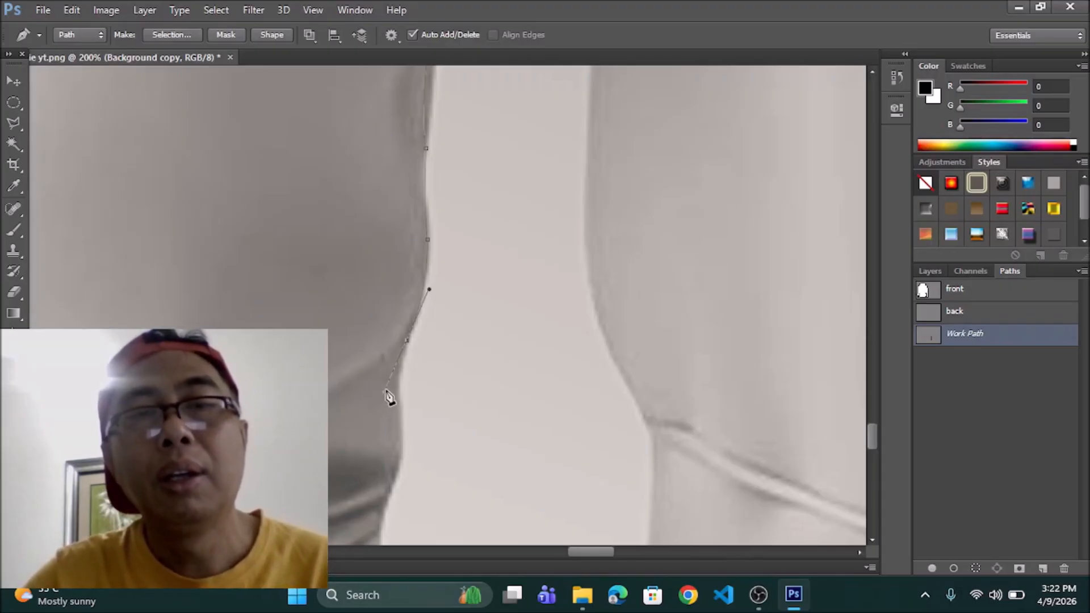
pyautogui.moveTo(386, 392); pyautogui.dragTo(405, 399)
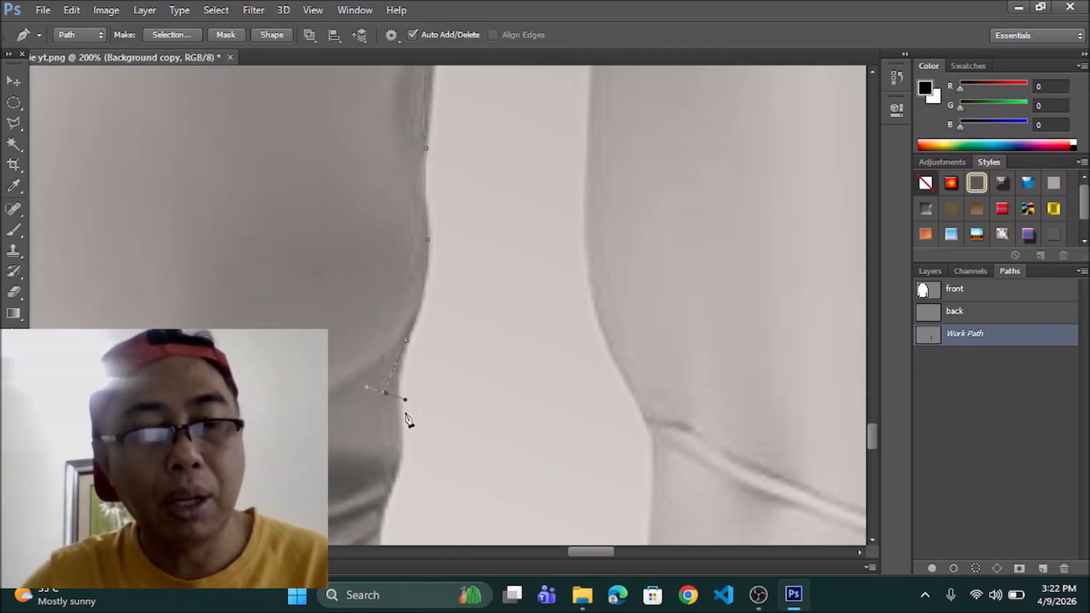
pyautogui.hotkey('ctrl', 'z')
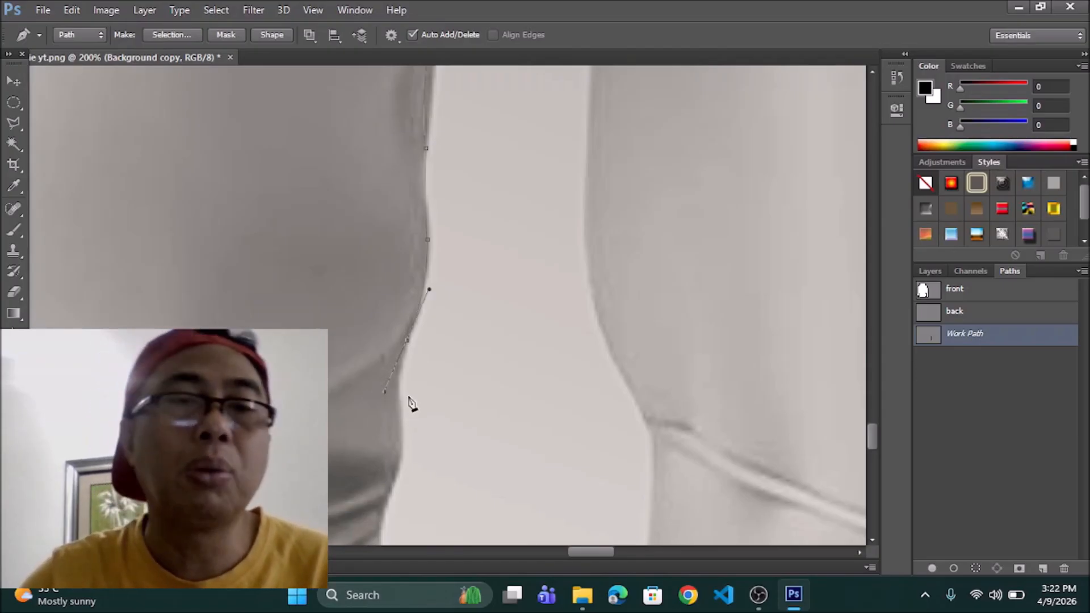
pyautogui.keyDown('alt'); pyautogui.click(406, 339); pyautogui.keyUp('alt')
pyautogui.moveTo(401, 441); pyautogui.dragTo(418, 493)
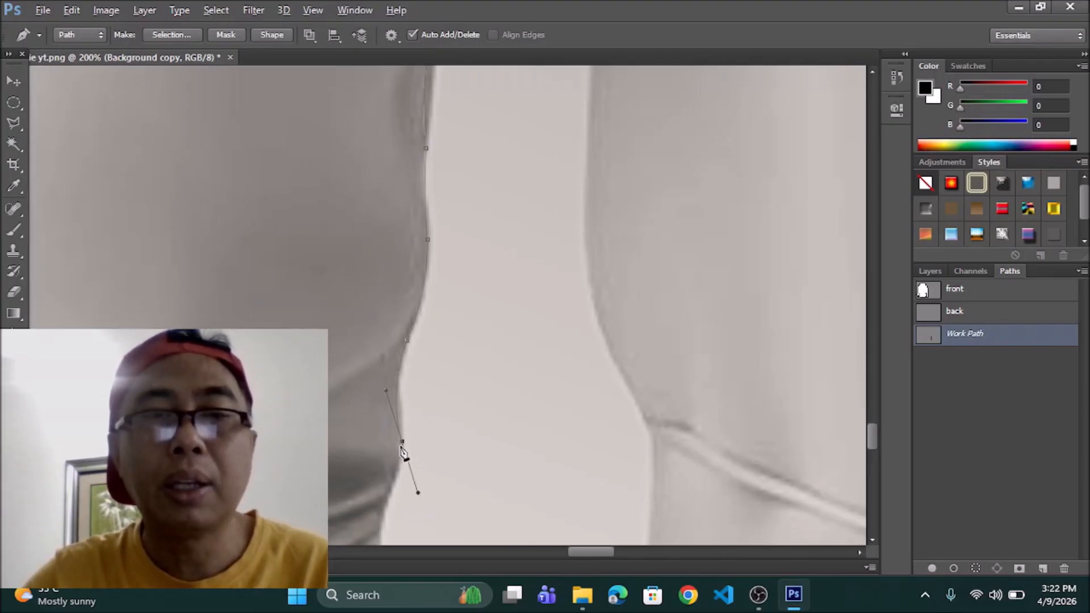
pyautogui.keyDown('alt'); pyautogui.click(402, 442); pyautogui.keyUp('alt')
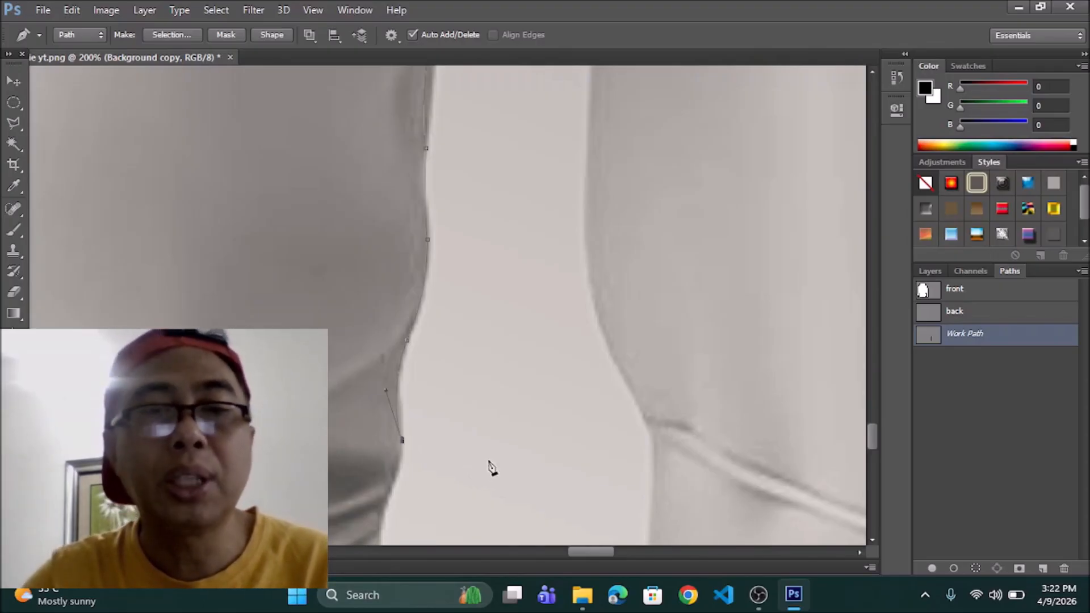
# Add a curved anchor just below the sleeve folds above the cuff and remove its outgoing handle
pyautogui.moveTo(486, 458); pyautogui.dragTo(561, 168)
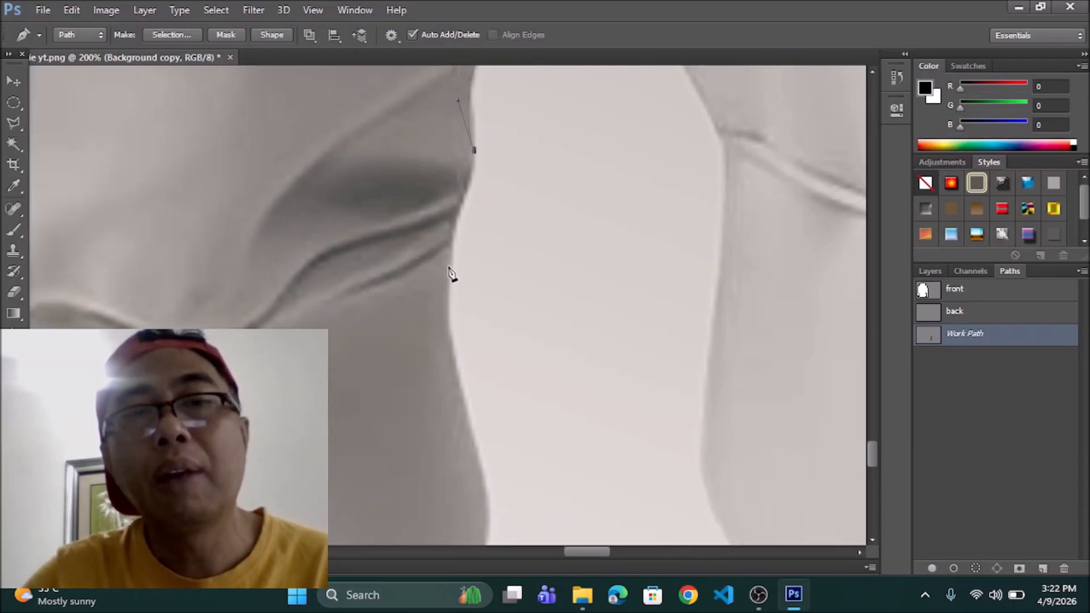
pyautogui.moveTo(450, 268); pyautogui.dragTo(453, 322)
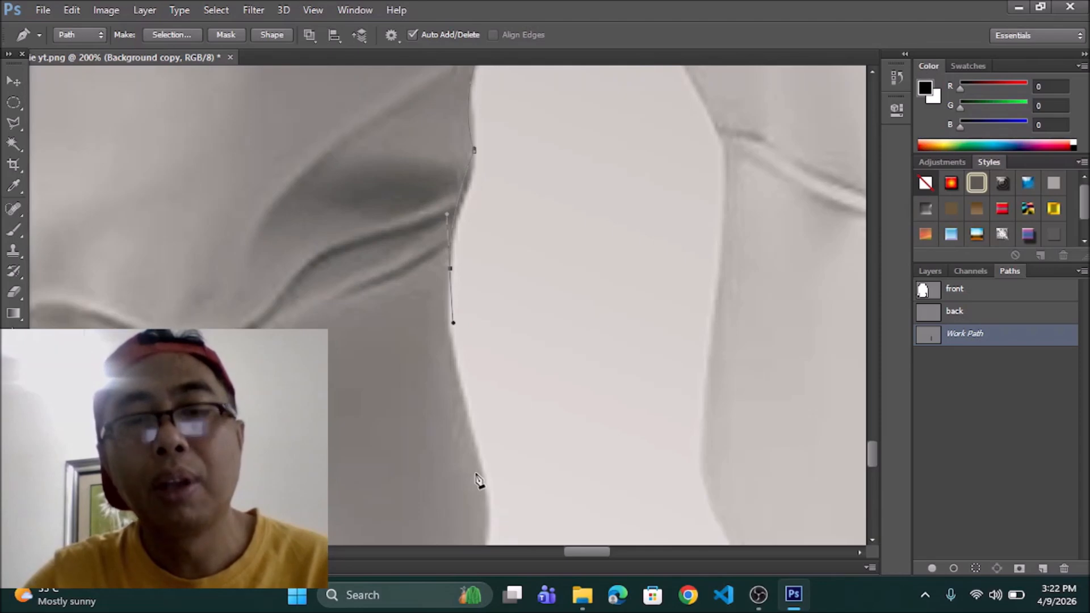
pyautogui.moveTo(505, 414); pyautogui.dragTo(398, 216)
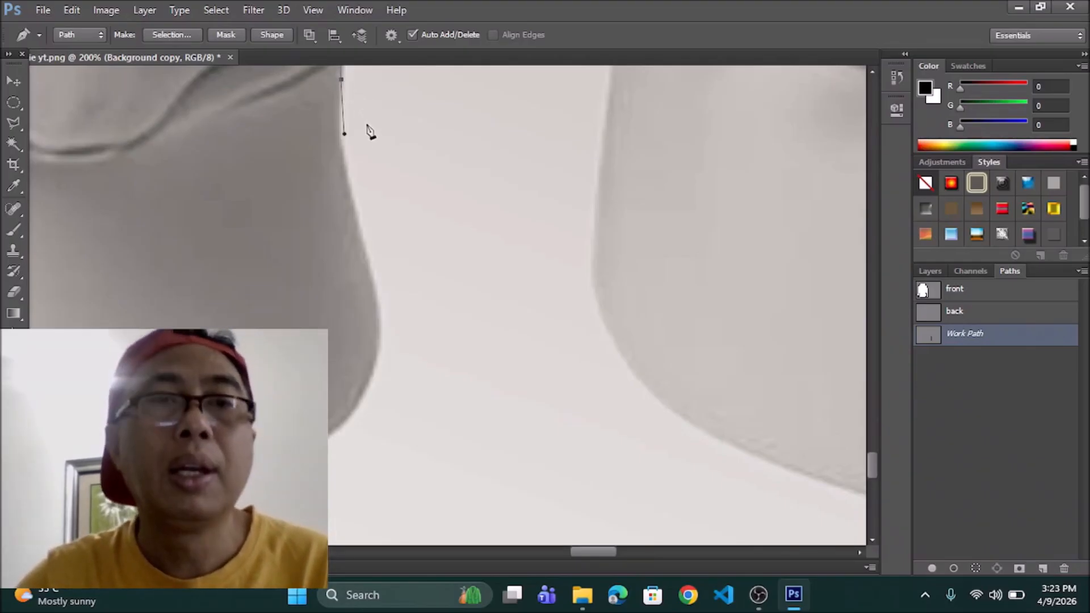
pyautogui.click(341, 80)
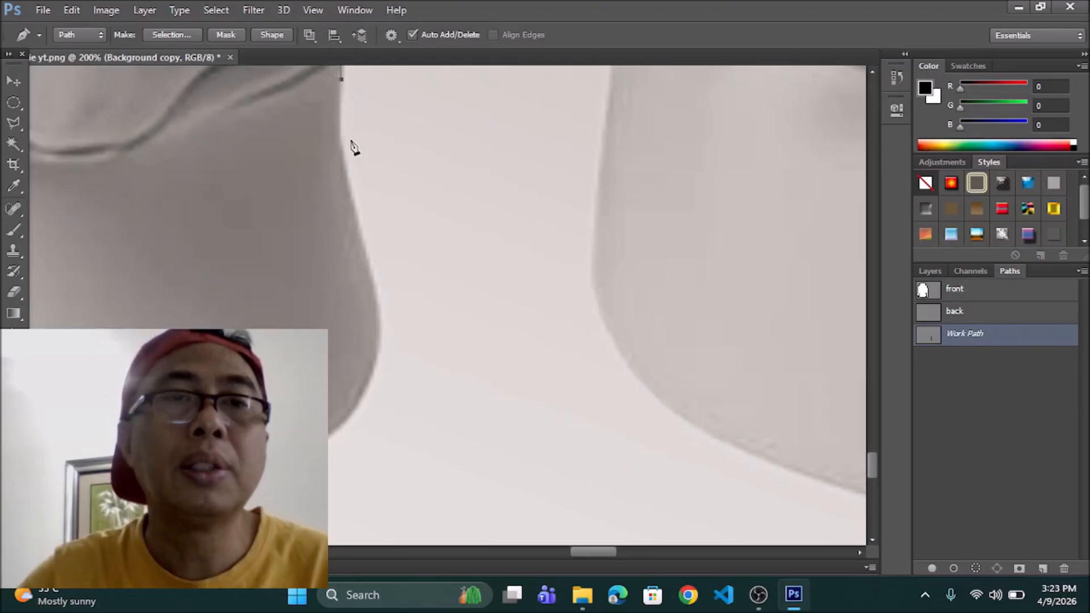
# Trace the inner side of the left cuff with two curved anchors, removing the outgoing handle of the first
pyautogui.click(362, 238)
pyautogui.moveTo(365, 246); pyautogui.dragTo(393, 297)
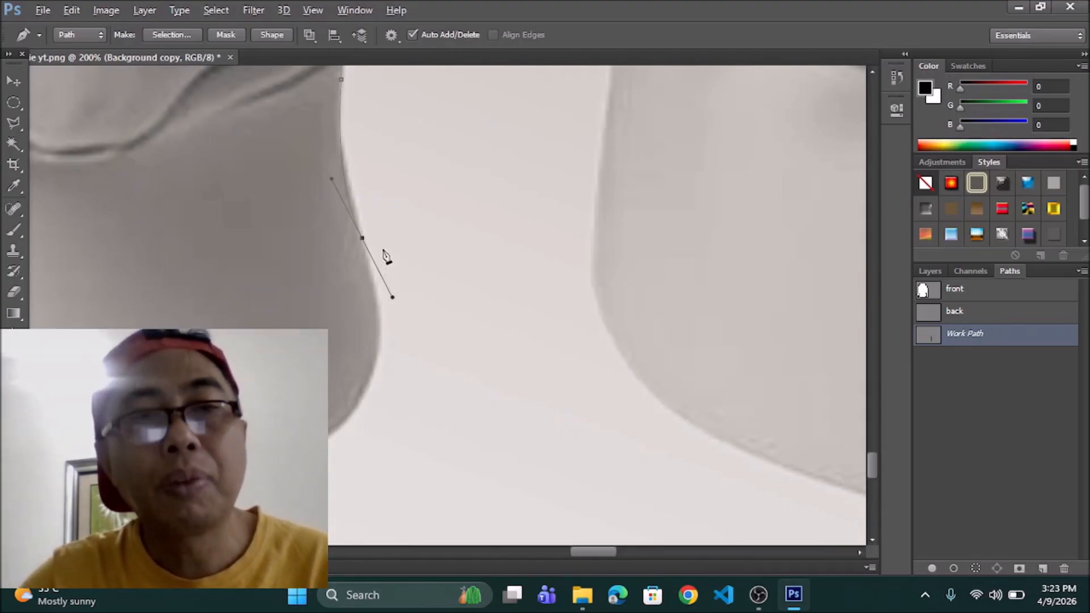
pyautogui.click(362, 237)
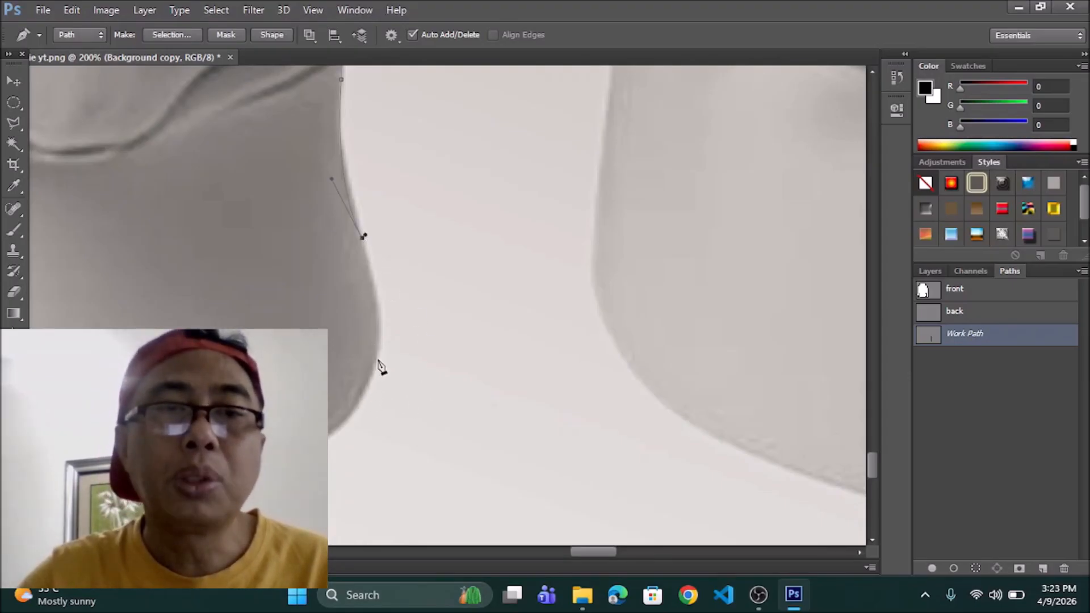
pyautogui.moveTo(374, 366); pyautogui.dragTo(363, 406)
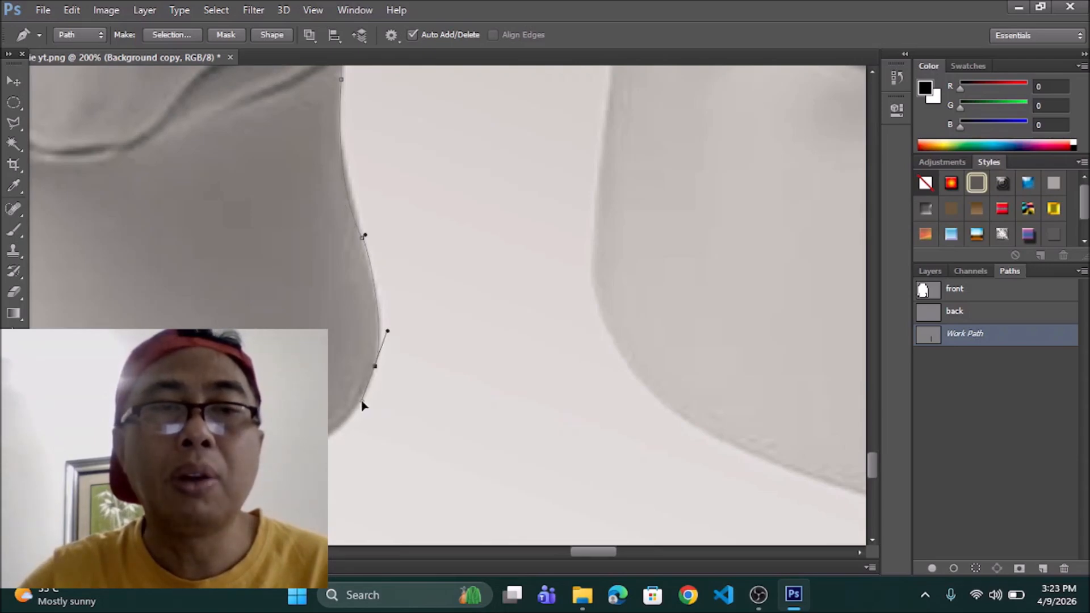
# Trace the left cuff's rounded inner corner and lower edge with two curved anchors, lengthening the first one's handle to fit the fabric
pyautogui.moveTo(381, 472); pyautogui.dragTo(532, 304)
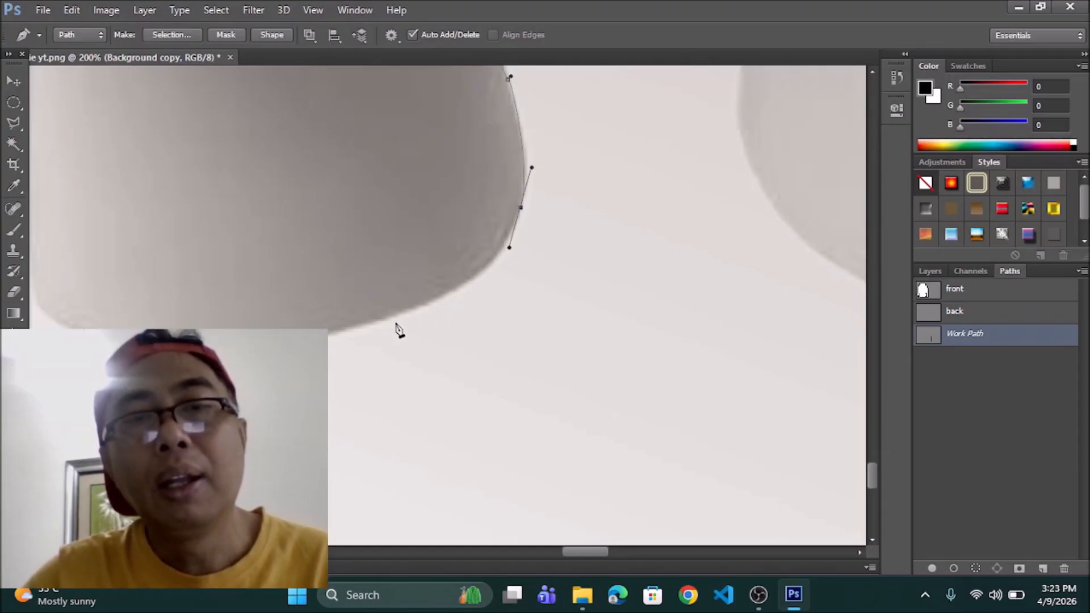
pyautogui.moveTo(371, 324); pyautogui.dragTo(432, 302)
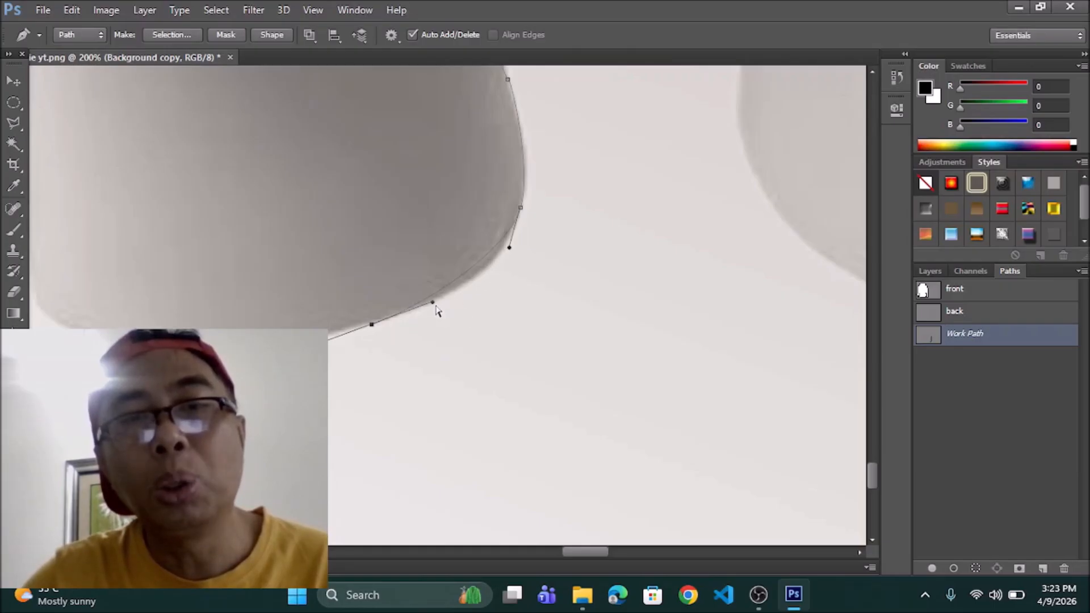
pyautogui.moveTo(434, 304); pyautogui.dragTo(488, 292)
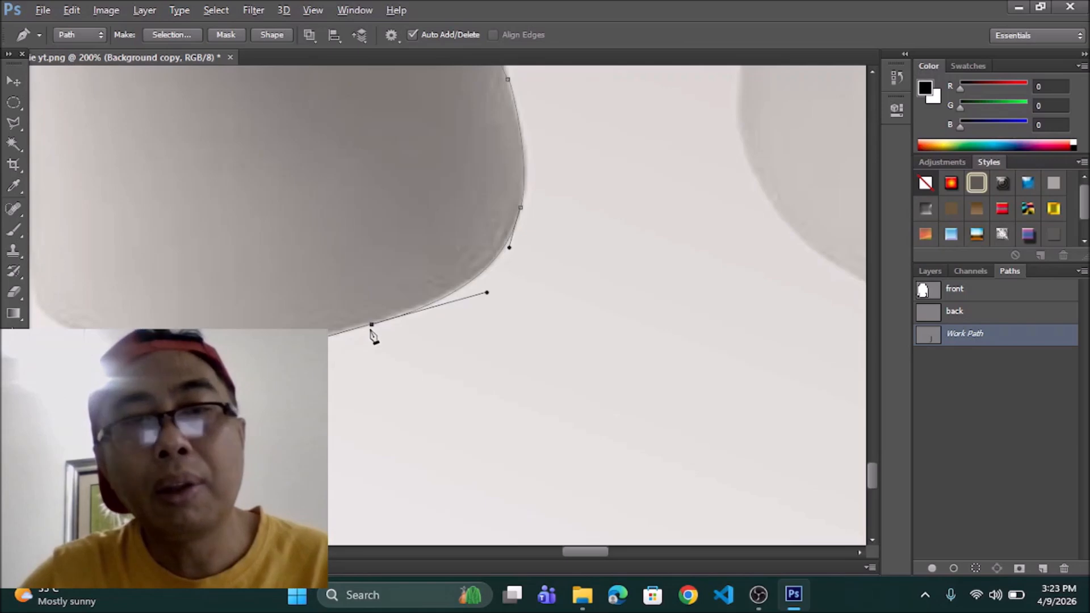
pyautogui.moveTo(205, 401); pyautogui.dragTo(543, 336)
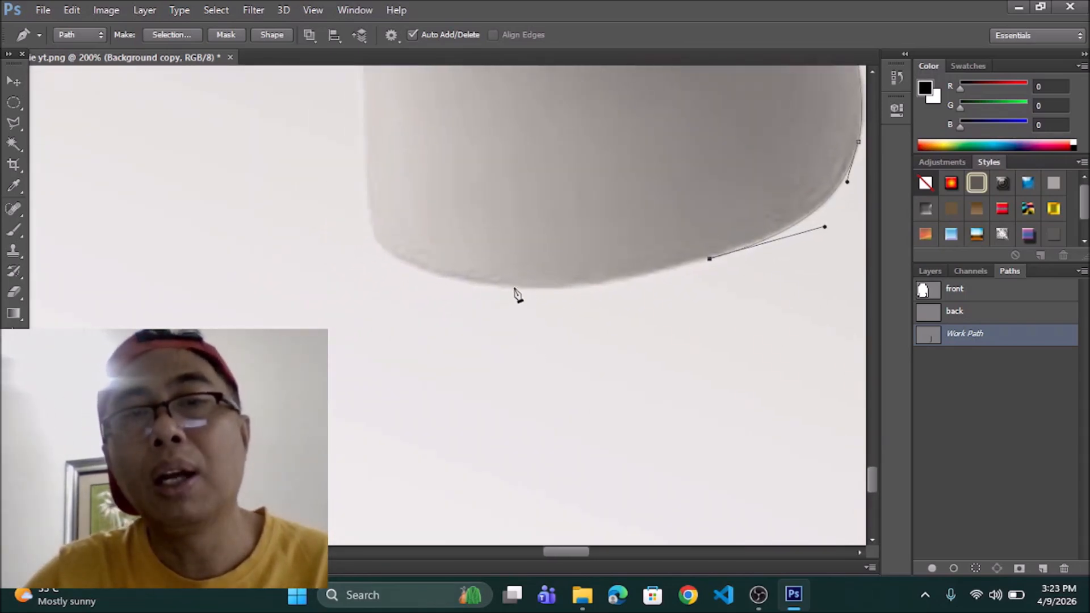
pyautogui.moveTo(514, 287); pyautogui.dragTo(401, 297)
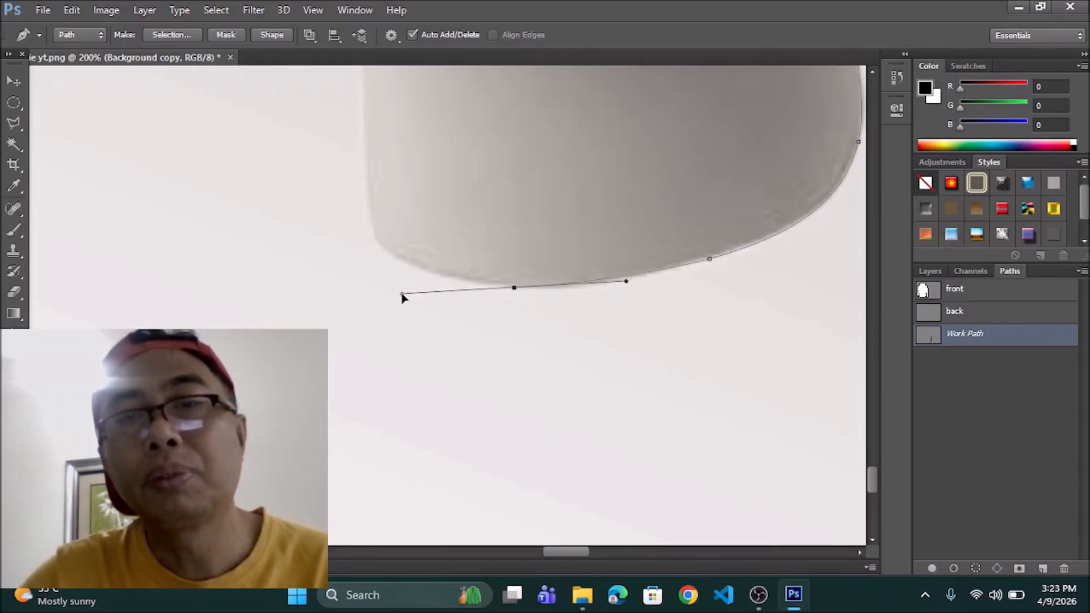
pyautogui.keyDown('ctrl'); pyautogui.click(709, 258); pyautogui.keyUp('ctrl')
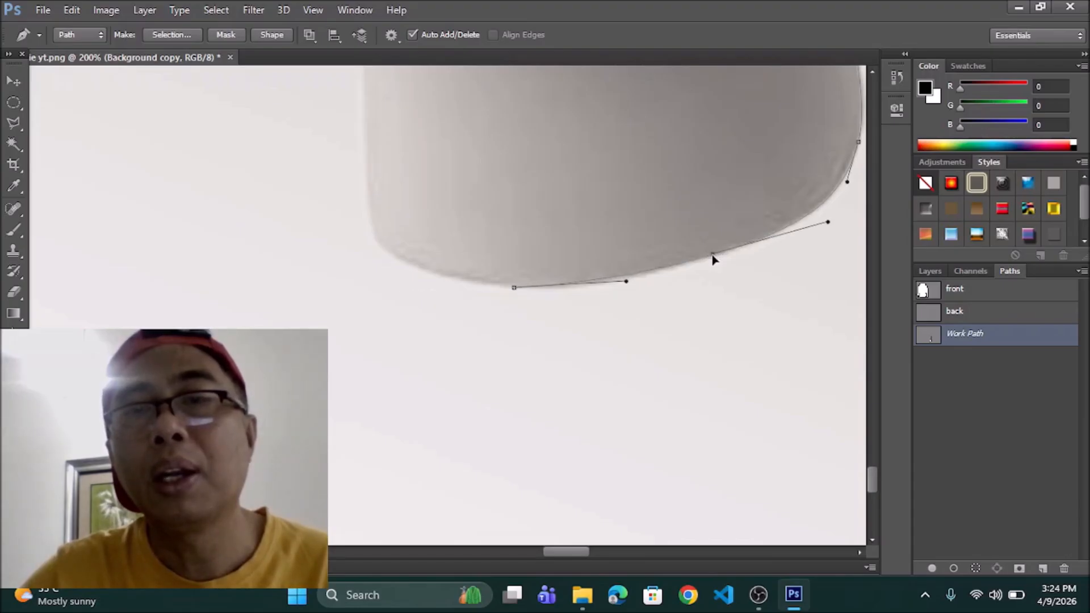
pyautogui.moveTo(713, 260); pyautogui.dragTo(705, 262)
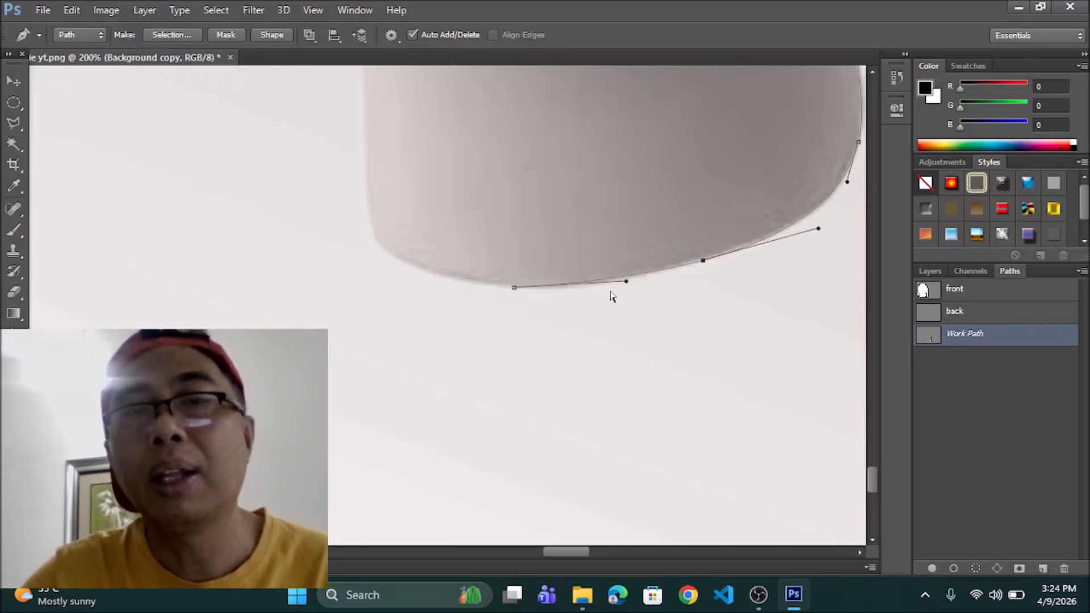
pyautogui.hotkey('ctrl', 'z')
pyautogui.hotkey('ctrl', 'z')
pyautogui.hotkey('ctrl', 'z')
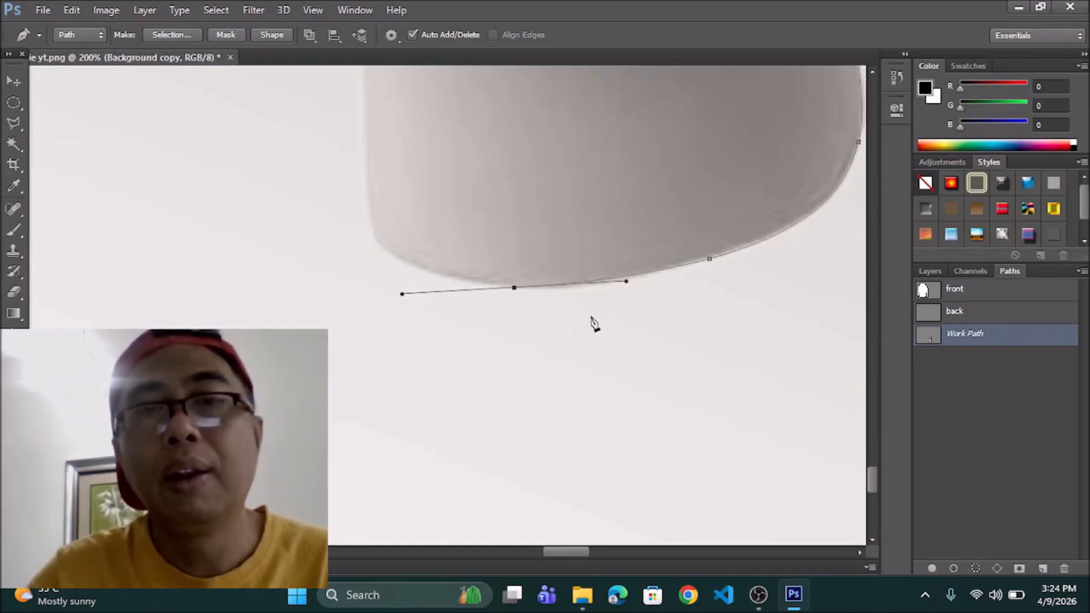
# Curve the path along the cuff's lower edge to its outer corner and remove the outgoing handles at both anchors
pyautogui.keyDown('alt'); pyautogui.click(514, 288); pyautogui.keyUp('alt')
pyautogui.moveTo(374, 242); pyautogui.dragTo(355, 209)
pyautogui.keyDown('alt'); pyautogui.click(374, 241); pyautogui.keyUp('alt')
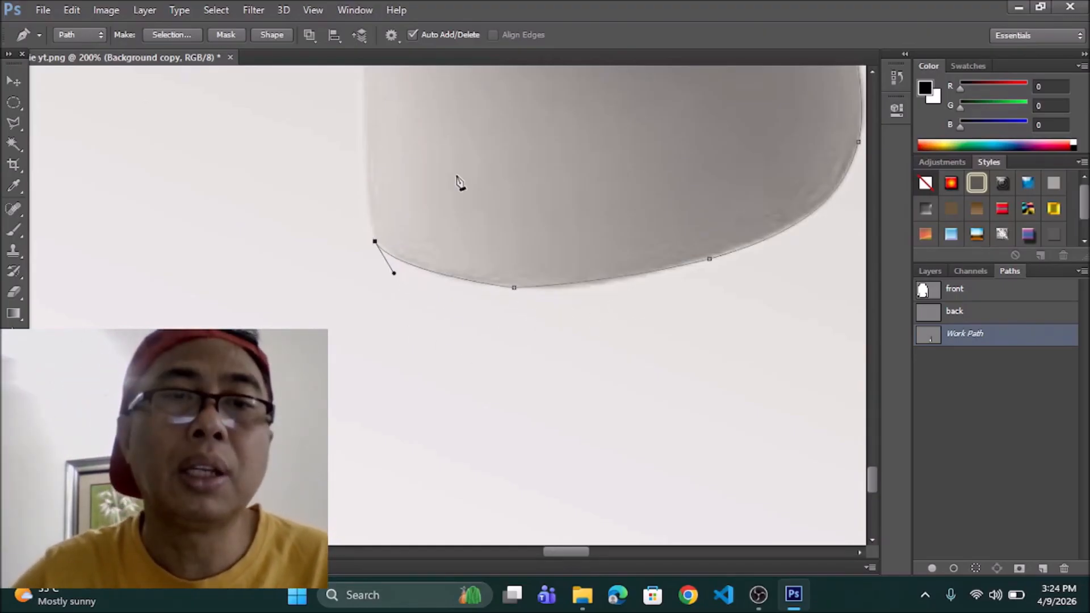
# Trace the left sleeve's outer edge upward from the cuff past the cuff seam with curved anchors, removing outgoing handles where needed
pyautogui.scroll(5, 460, 183)
pyautogui.hscroll(-2, 448, 210)
pyautogui.click(433, 229)
pyautogui.click(433, 190)
pyautogui.moveTo(398, 139); pyautogui.dragTo(360, 113)
pyautogui.keyDown('alt'); pyautogui.click(397, 138); pyautogui.keyUp('alt')
pyautogui.moveTo(401, 144); pyautogui.dragTo(573, 404)
pyautogui.moveTo(522, 163); pyautogui.dragTo(538, 25)
pyautogui.moveTo(615, 193); pyautogui.dragTo(586, 164)
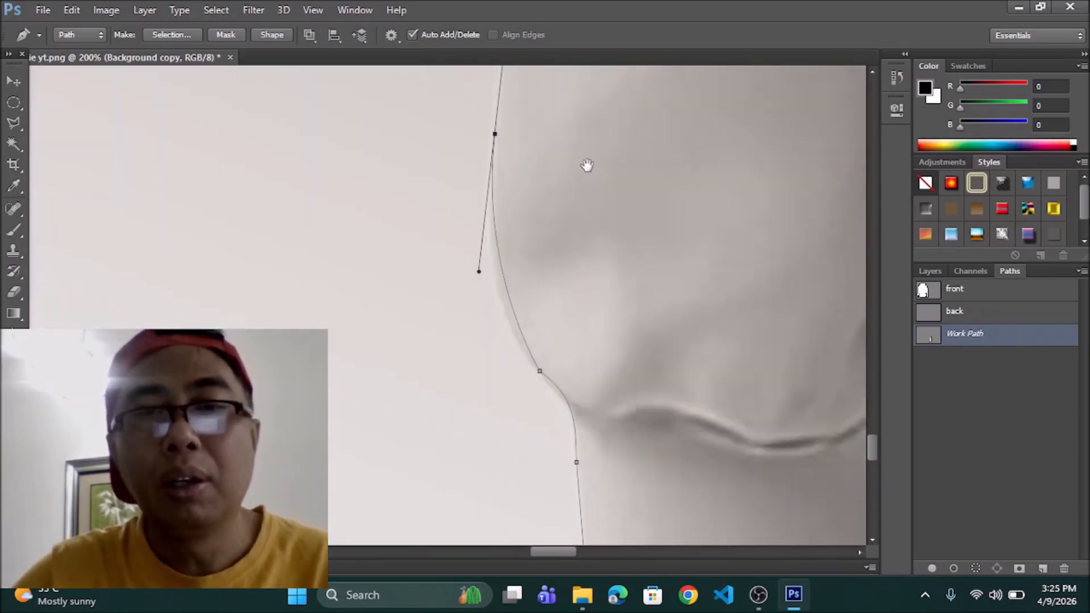
# Continue the outline around the back-view hoodie and refine the curve handles along the right sleeve's outer edge
pyautogui.scroll(-5, 710, 299)
pyautogui.scroll(5, 710, 299)
pyautogui.moveTo(662, 329)
pyautogui.mouseDown()
pyautogui.moveTo(724, 260)
pyautogui.moveTo(680, 325)
pyautogui.mouseUp()
pyautogui.moveTo(556, 366); pyautogui.dragTo(550, 366)
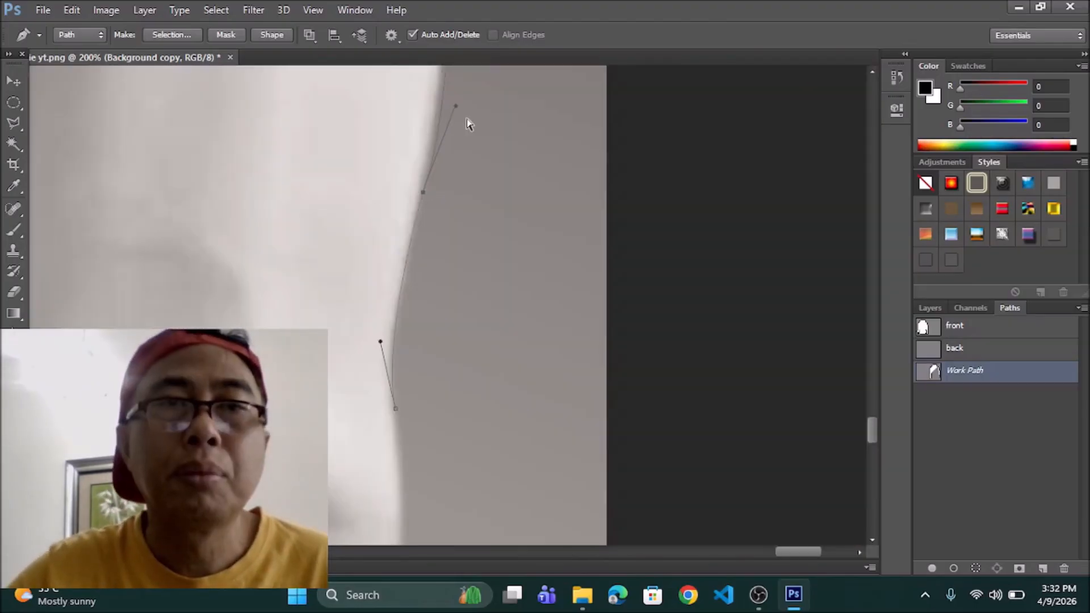
pyautogui.moveTo(456, 106); pyautogui.dragTo(442, 107)
pyautogui.moveTo(381, 342); pyautogui.dragTo(388, 313)
pyautogui.moveTo(408, 533); pyautogui.dragTo(368, 322)
pyautogui.hotkey('ctrl', 'z')
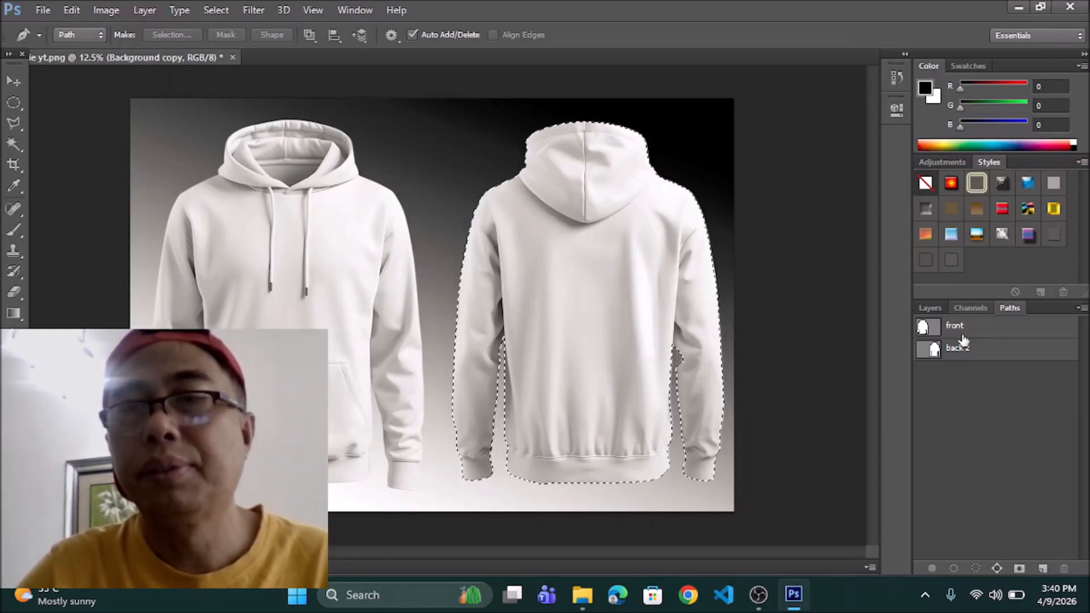
# Copy the selected back-view hoodie from Background copy onto a new layer and name it back
pyautogui.click(925, 308)
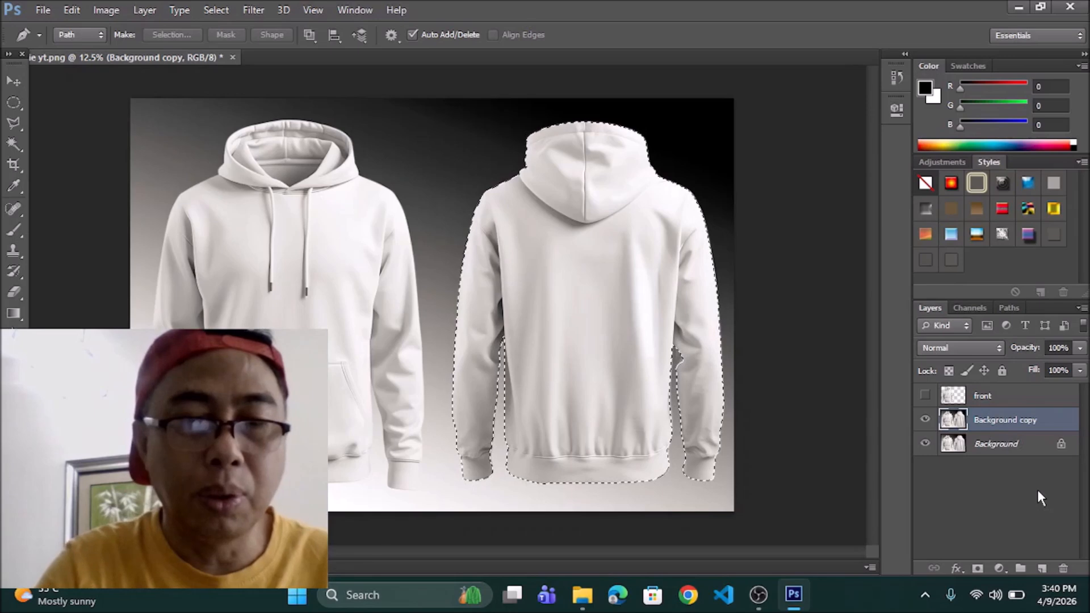
pyautogui.hotkey('ctrl', 'j')
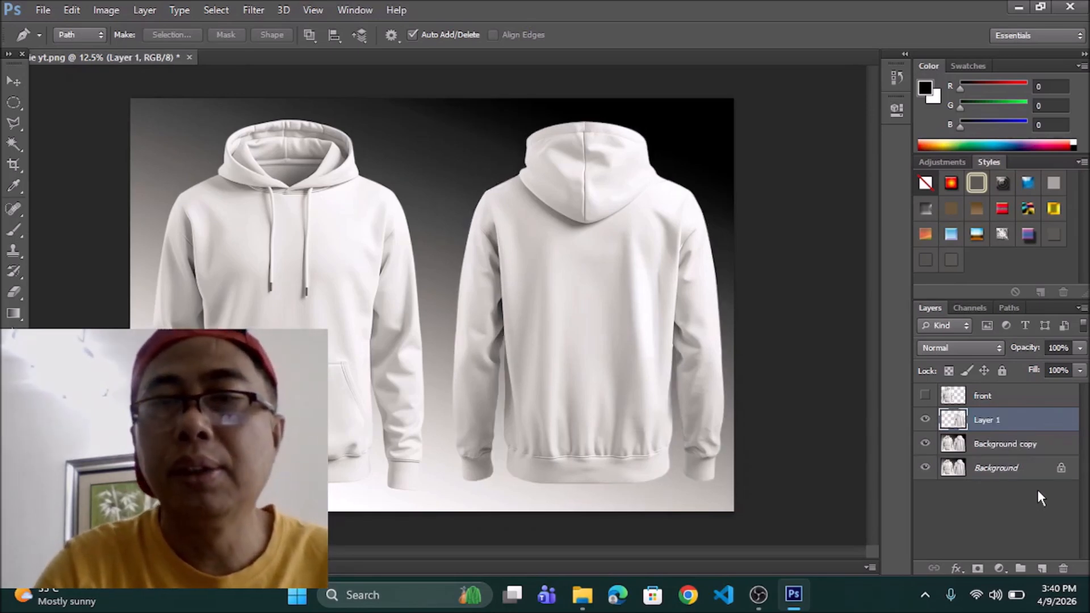
pyautogui.doubleClick(984, 421)
pyautogui.write('ba')
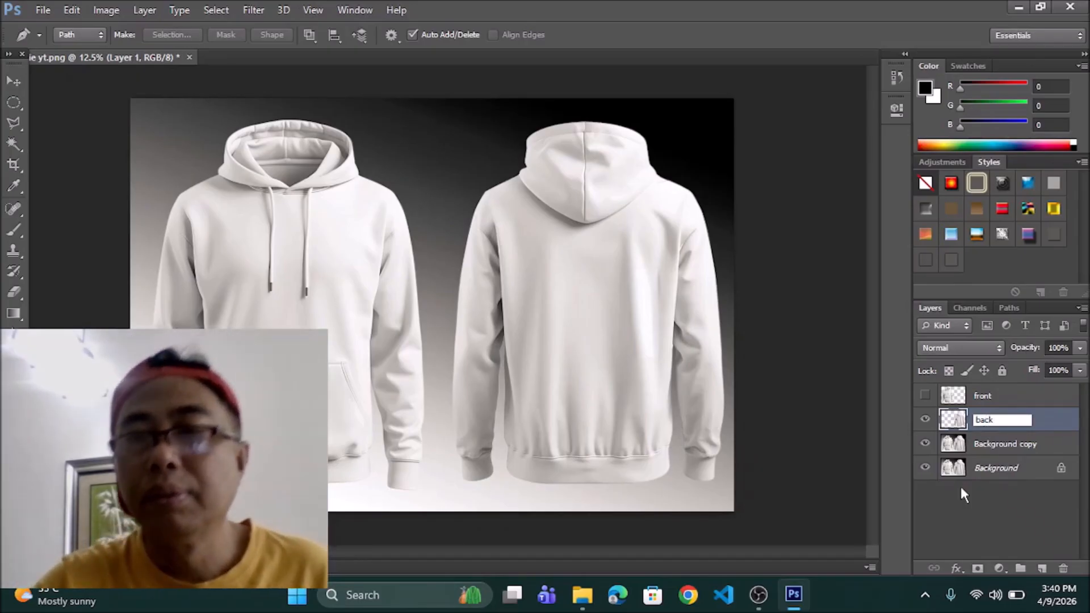
pyautogui.write('ck')
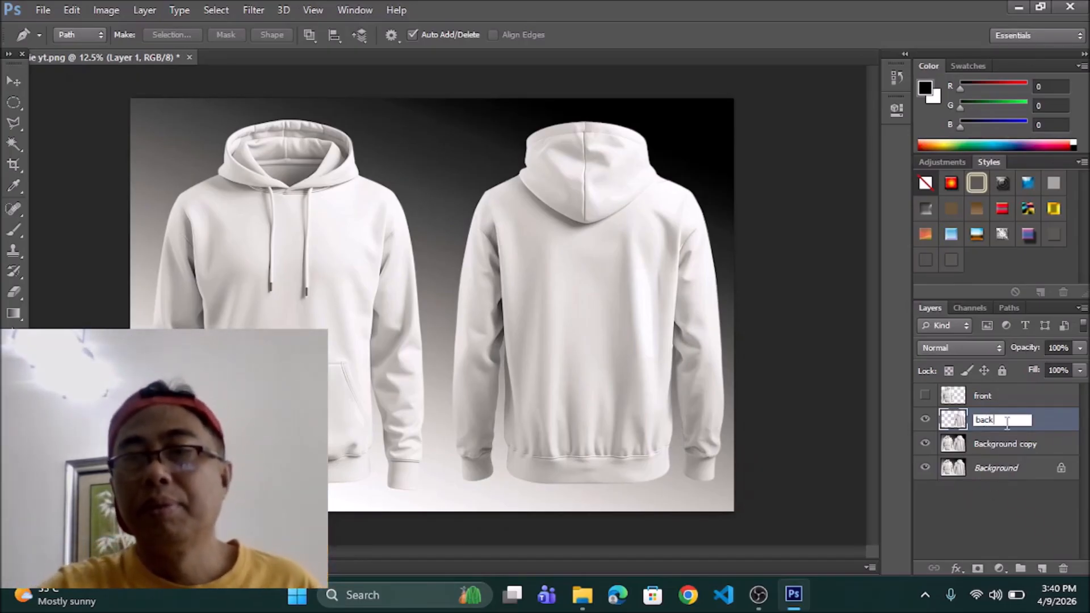
# Show the front layer and hide the Background copy and Background layers
pyautogui.click(925, 396)
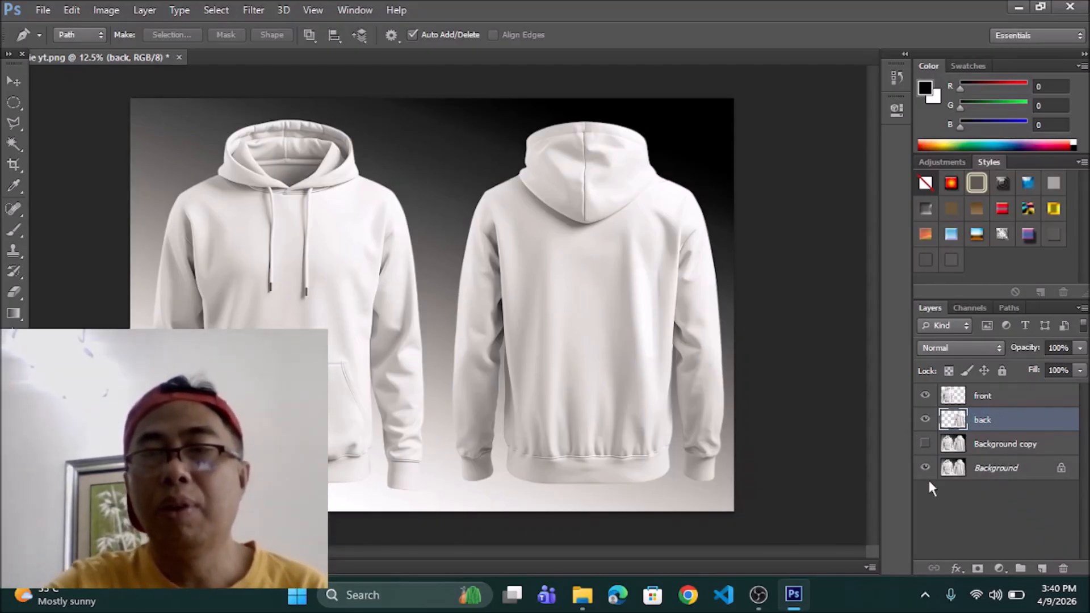
pyautogui.click(924, 443)
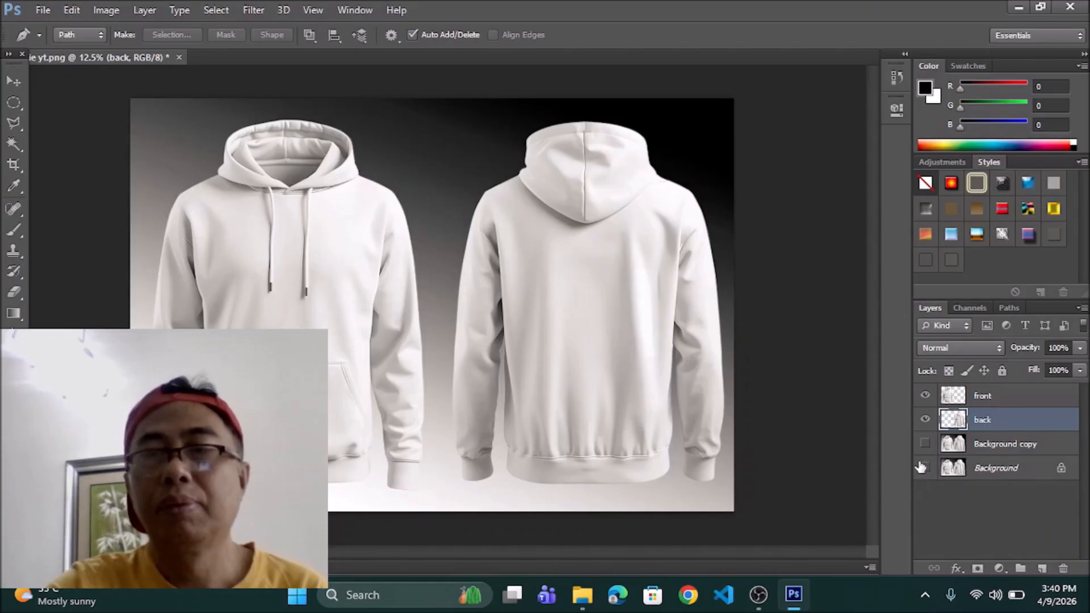
pyautogui.click(922, 467)
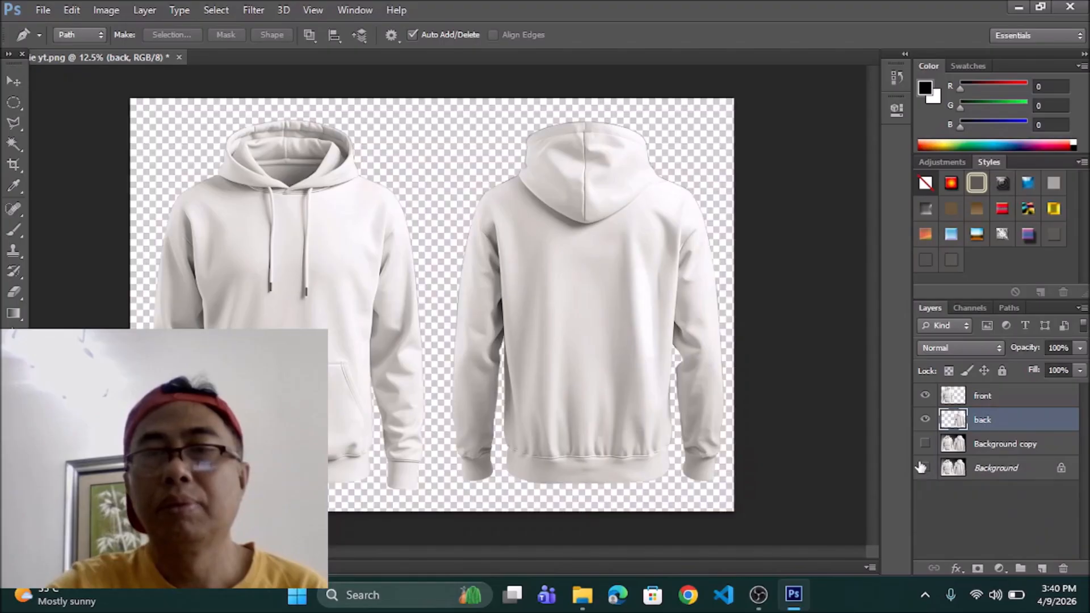
# Toggle the back layer's visibility off and on to check the back-view cutout
pyautogui.click(925, 420)
pyautogui.click(925, 420)
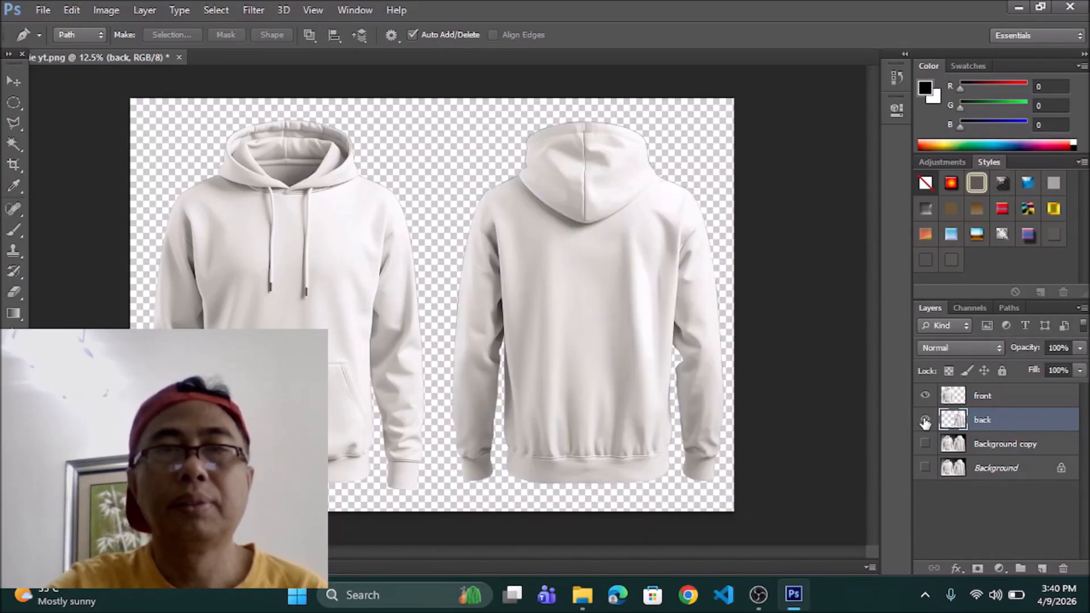
pyautogui.click(924, 420)
pyautogui.click(925, 420)
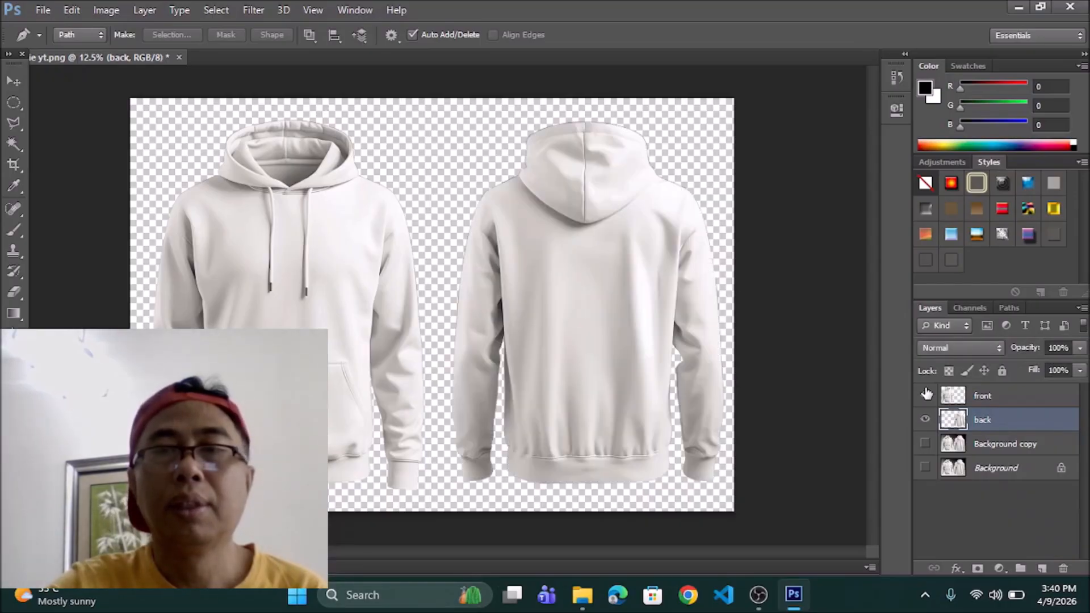
# Toggle the visibility of the front, Background copy and Background layers to compare the hoodie cutouts with the original image
pyautogui.click(924, 397)
pyautogui.click(925, 397)
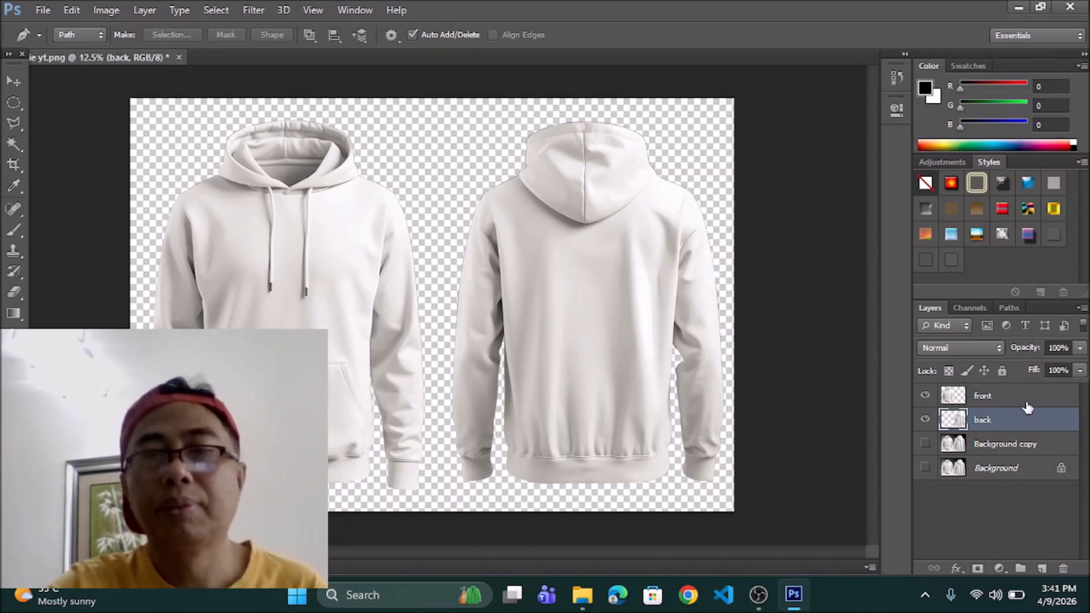
pyautogui.click(925, 444)
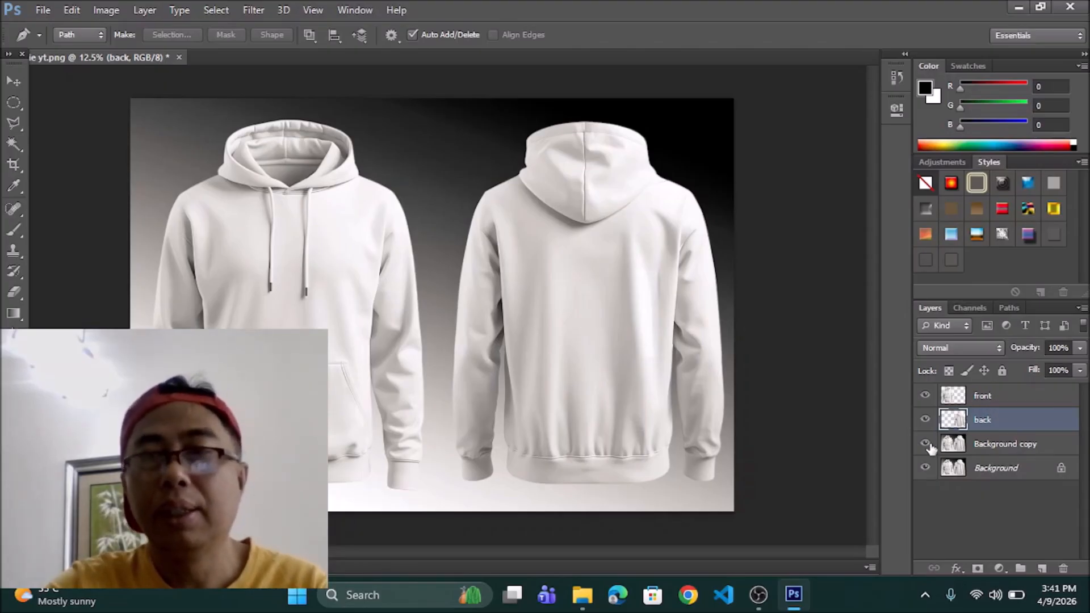
pyautogui.click(927, 468)
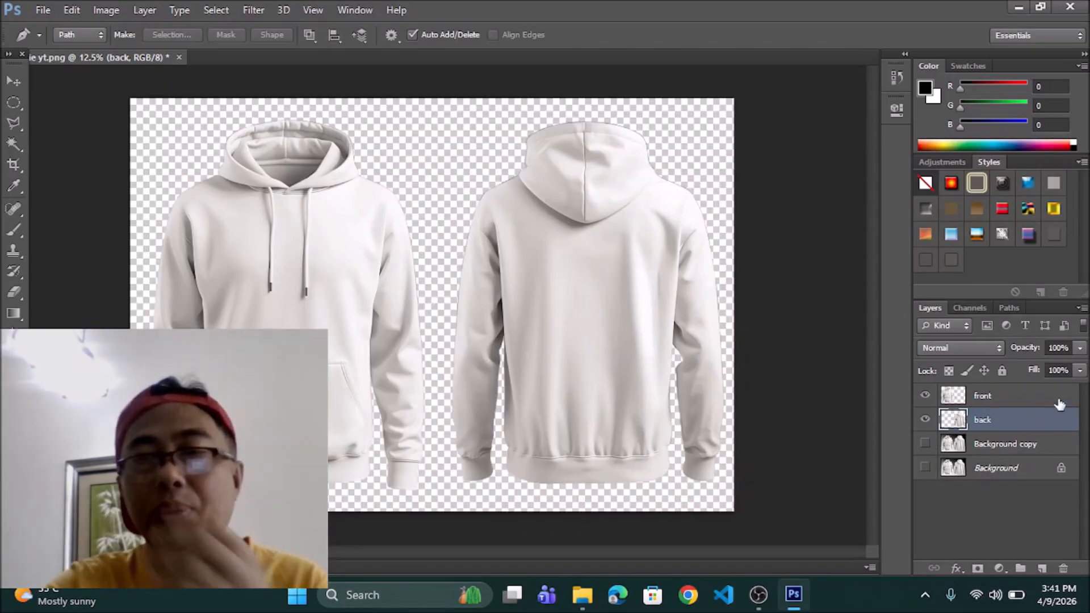
# Merge the front and back hoodie layers into a single layer
pyautogui.keyDown('shift'); pyautogui.click(1009, 397); pyautogui.keyUp('shift')
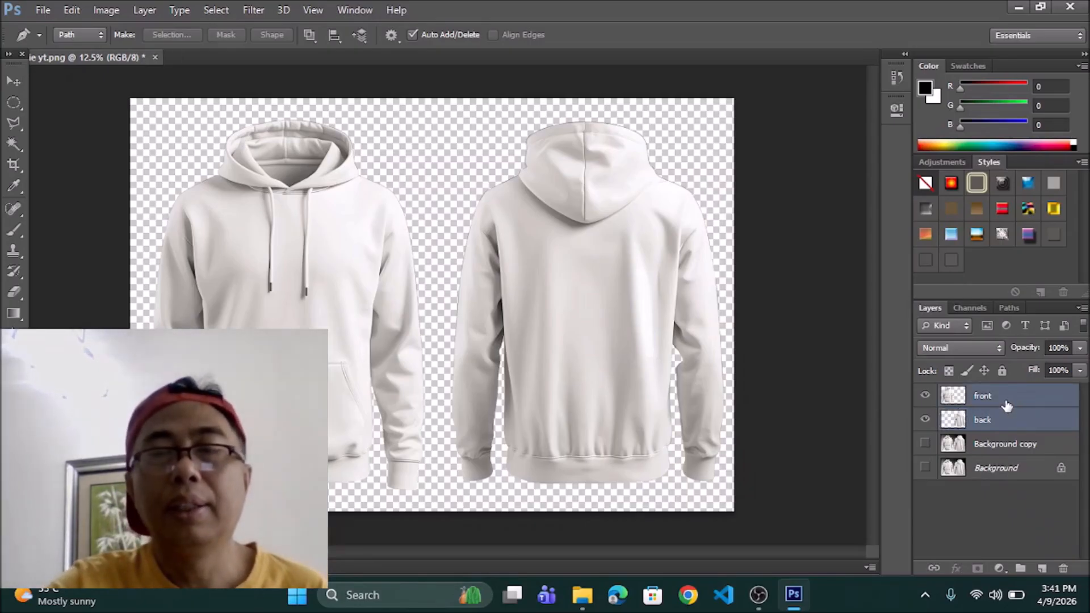
pyautogui.rightClick(1006, 405)
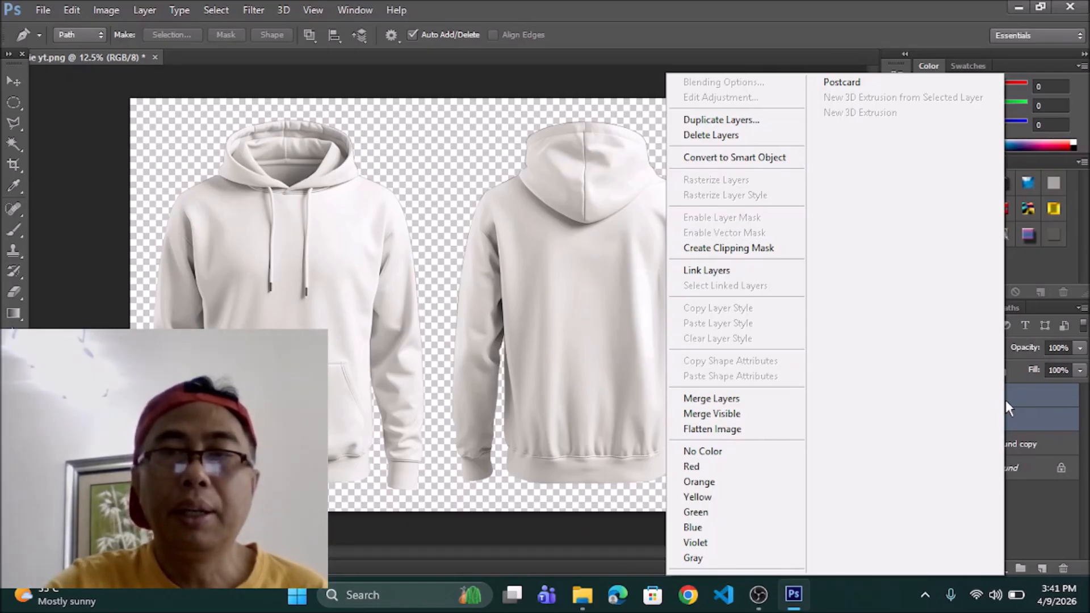
pyautogui.click(756, 398)
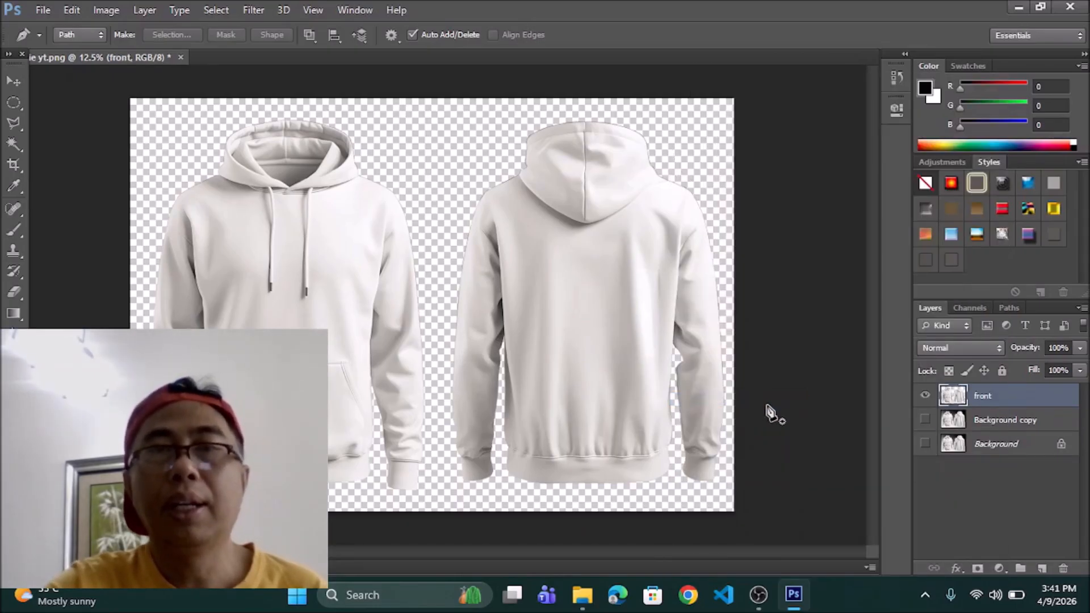
# Apply a white (ffffff) Color Overlay in Normal mode at 100% opacity to the merged front layer
pyautogui.click(956, 566)
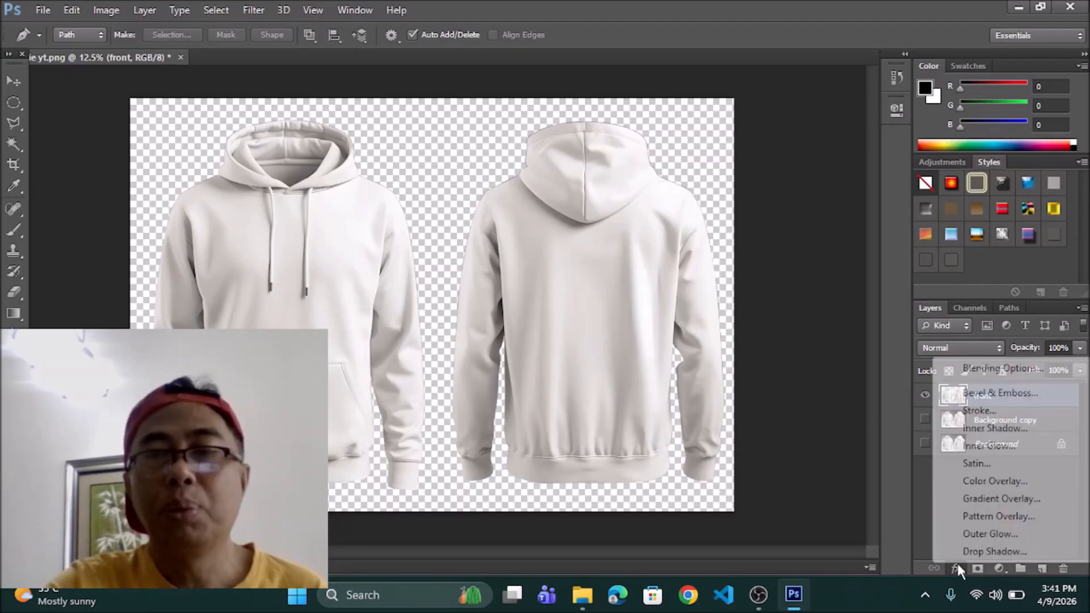
pyautogui.click(1018, 480)
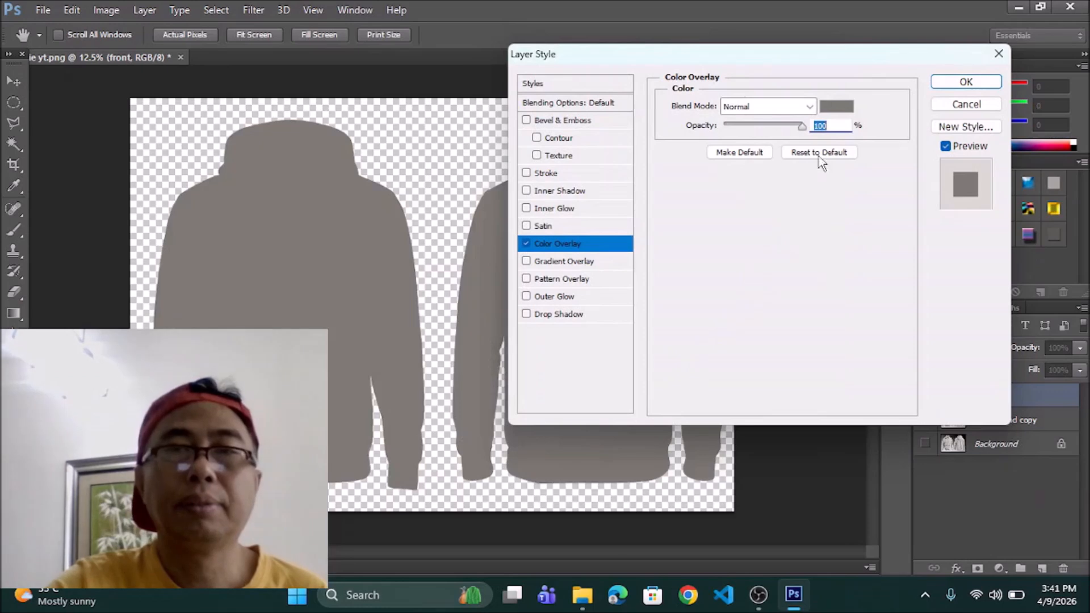
pyautogui.click(832, 114)
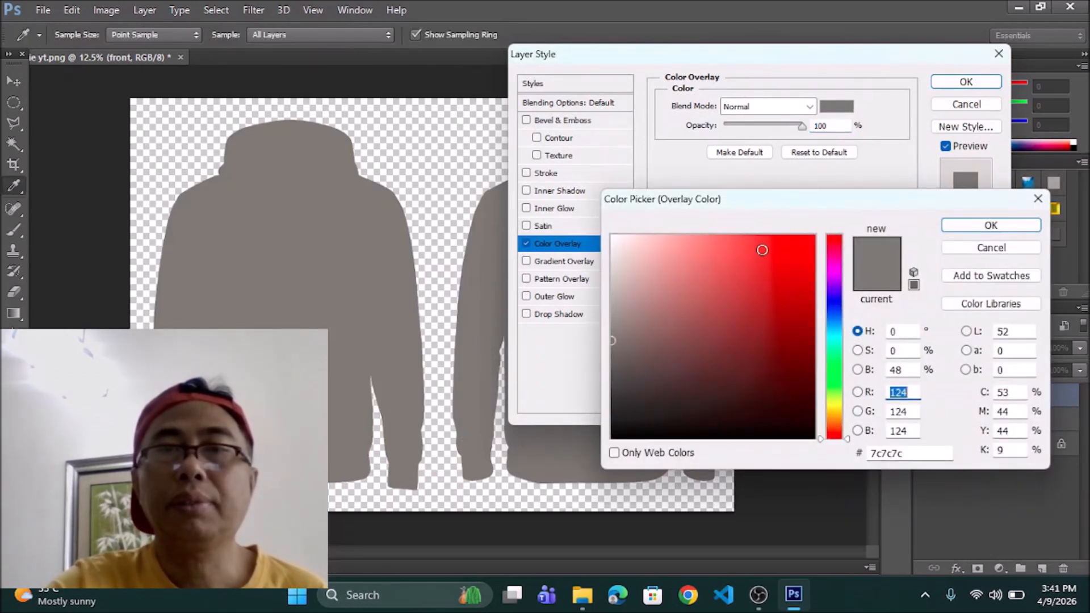
pyautogui.click(613, 235)
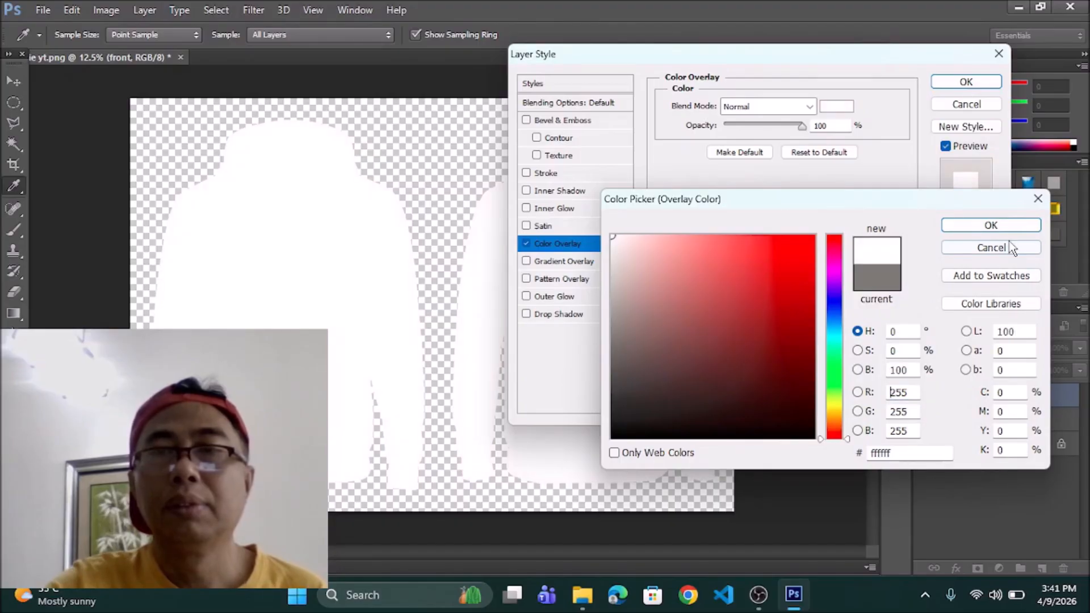
pyautogui.click(982, 225)
pyautogui.click(966, 81)
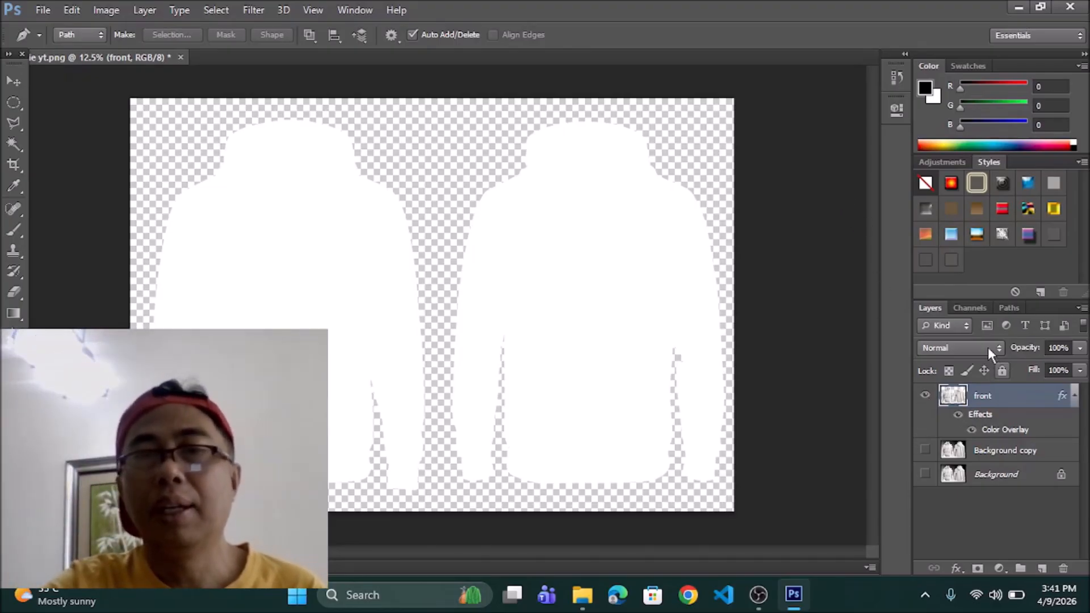
# Show the Background copy layer and apply a Black & White adjustment with the Default preset to the front layer
pyautogui.click(925, 450)
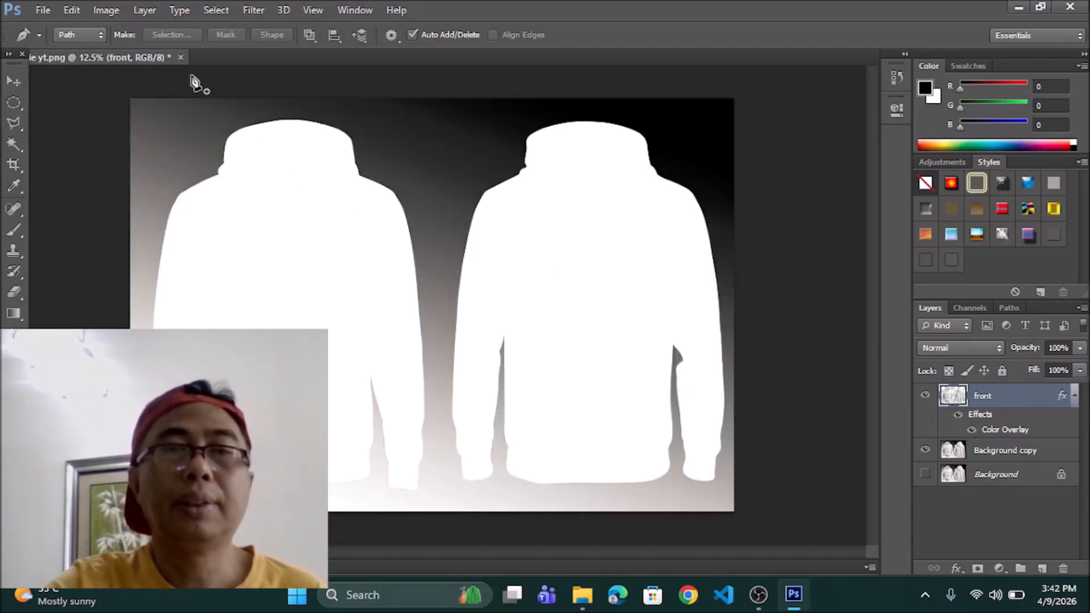
pyautogui.click(106, 11)
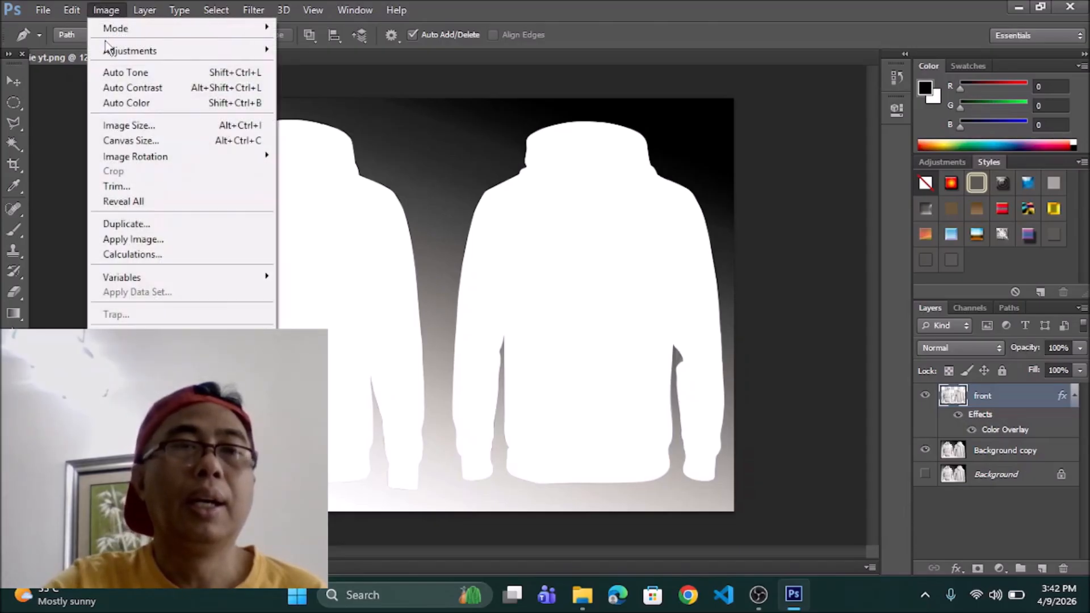
pyautogui.moveTo(182, 56)
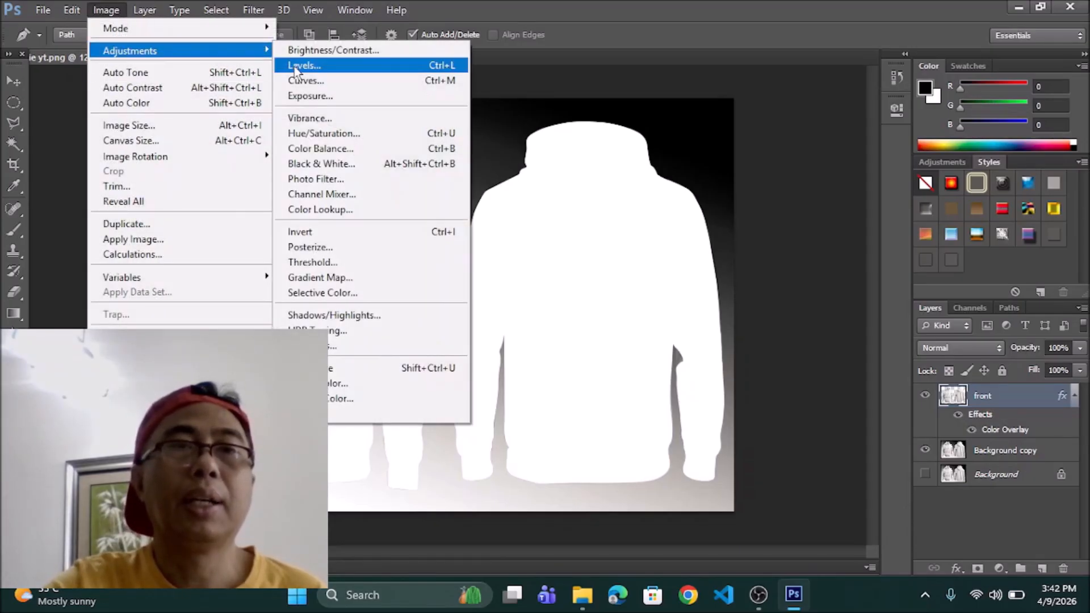
pyautogui.click(357, 165)
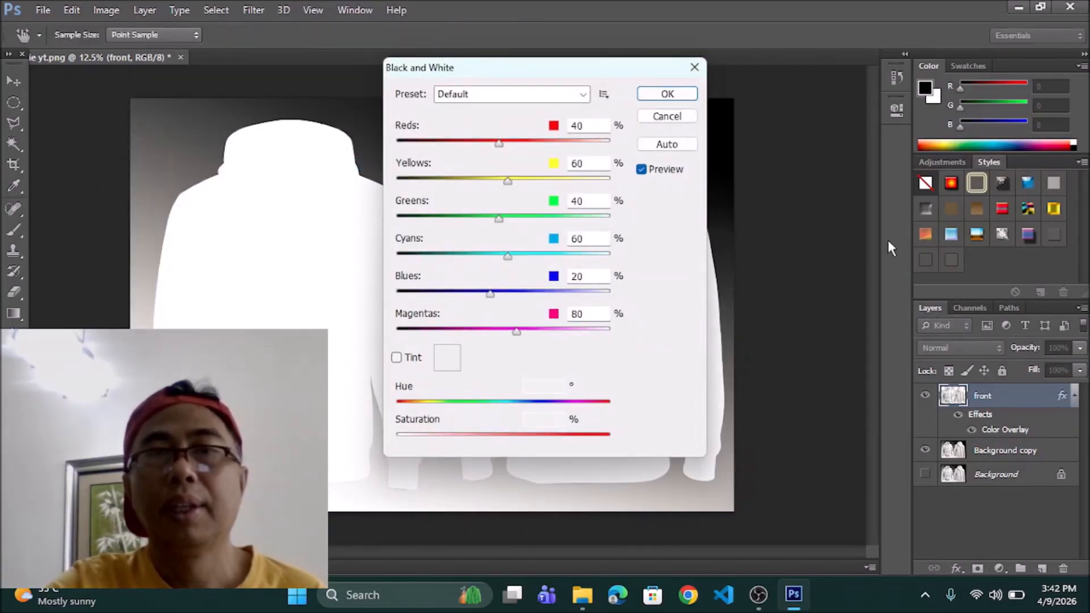
pyautogui.click(665, 93)
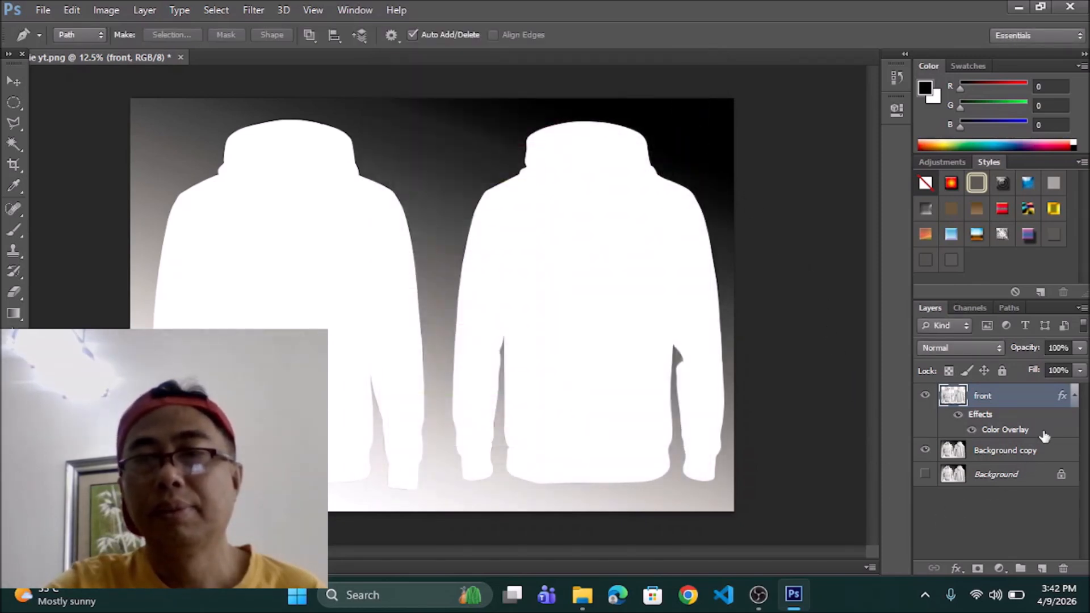
# Convert the front layer to a smart object and move the Background copy layer above it
pyautogui.rightClick(988, 399)
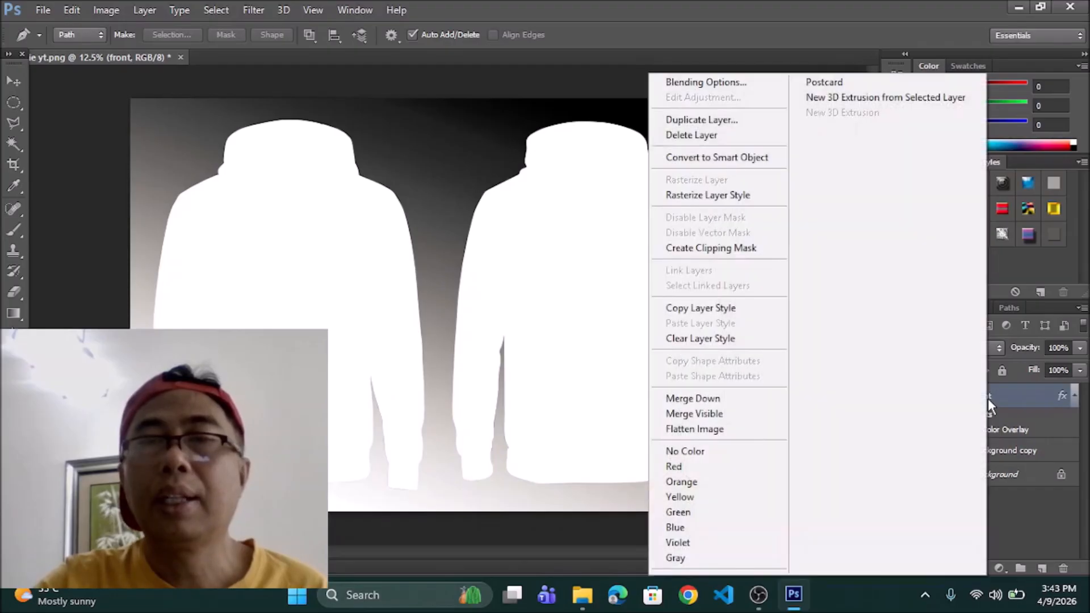
pyautogui.click(729, 158)
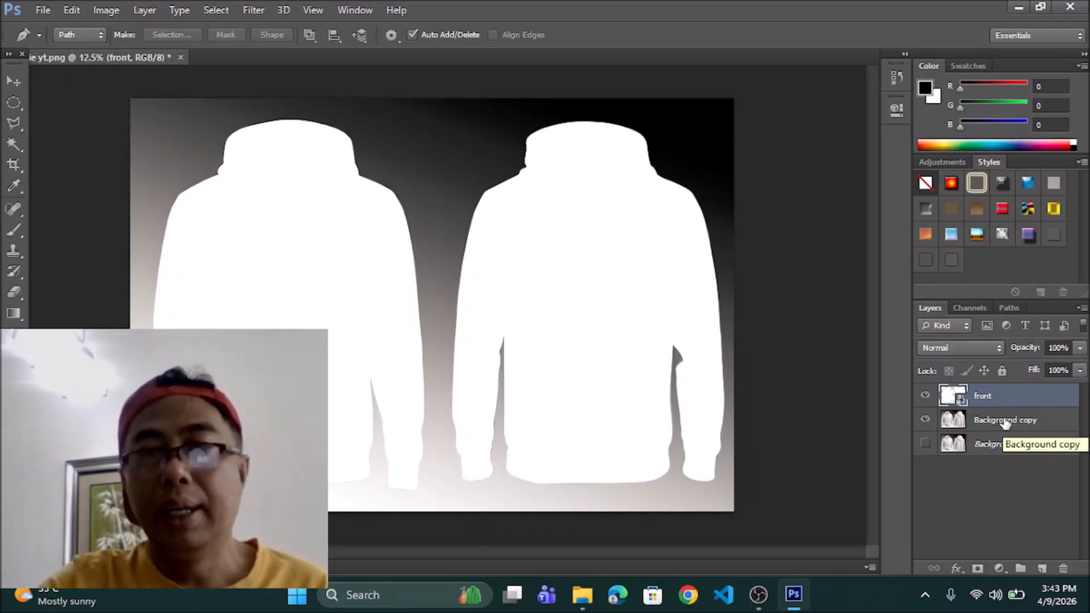
pyautogui.click(1004, 423)
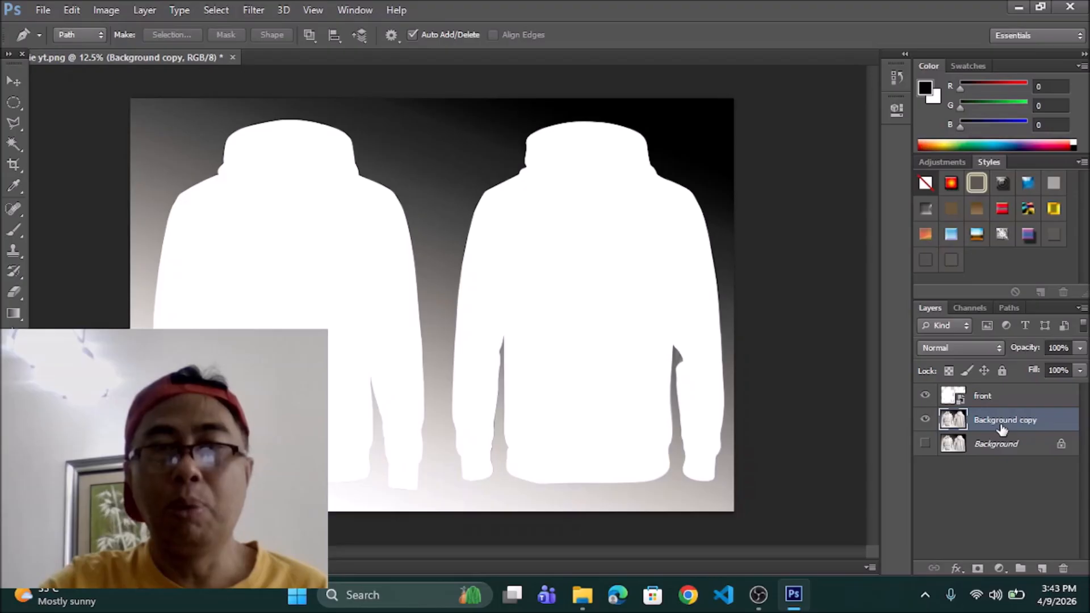
pyautogui.moveTo(999, 420); pyautogui.dragTo(1003, 393)
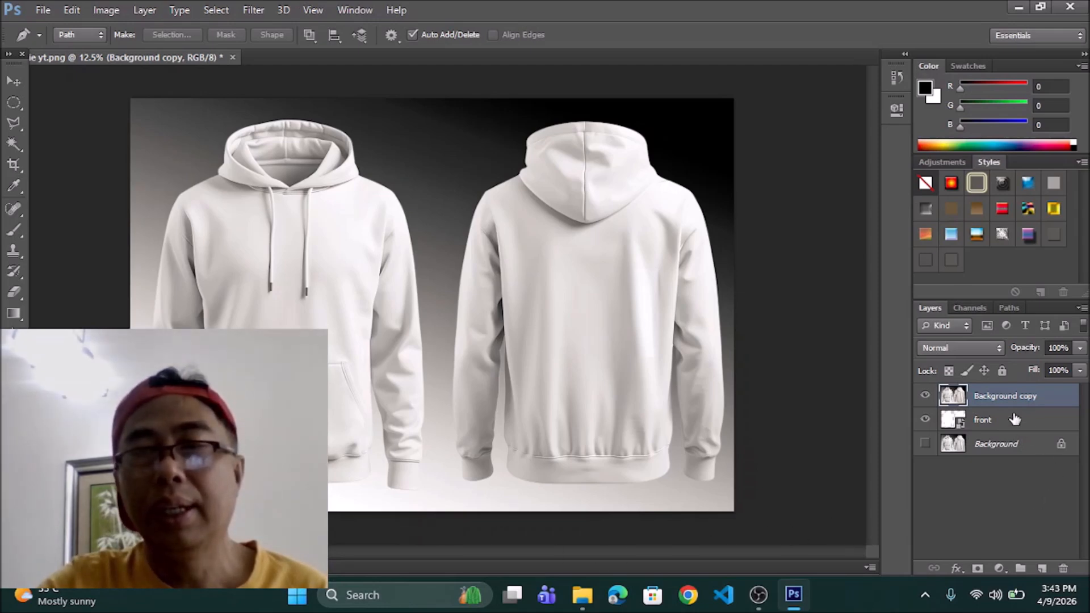
# Add a layer mask to the Background copy layer and set its blend mode to Multiply
pyautogui.click(977, 568)
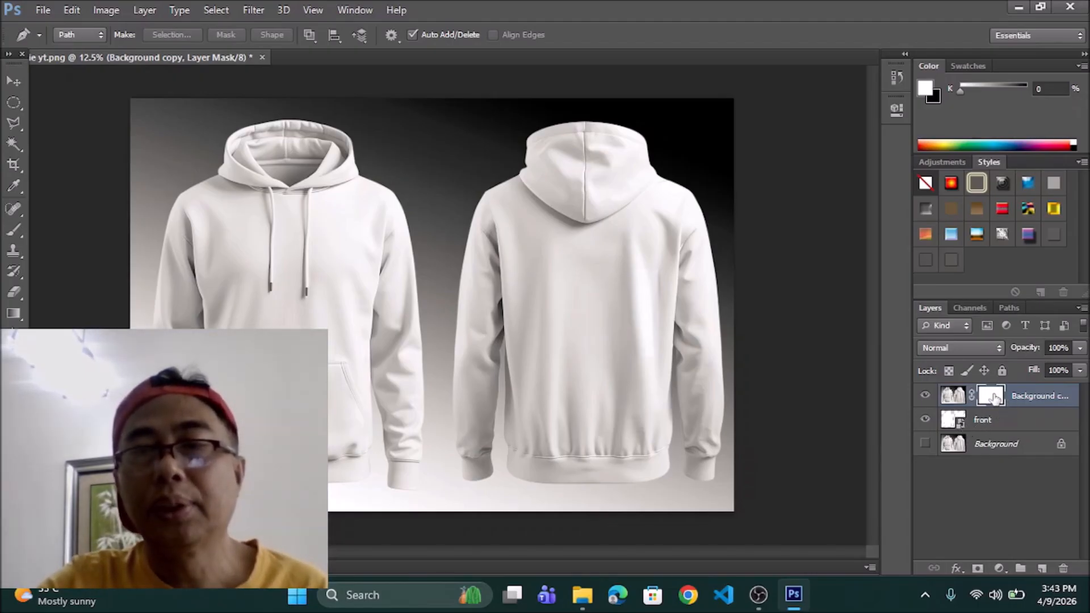
pyautogui.click(1000, 346)
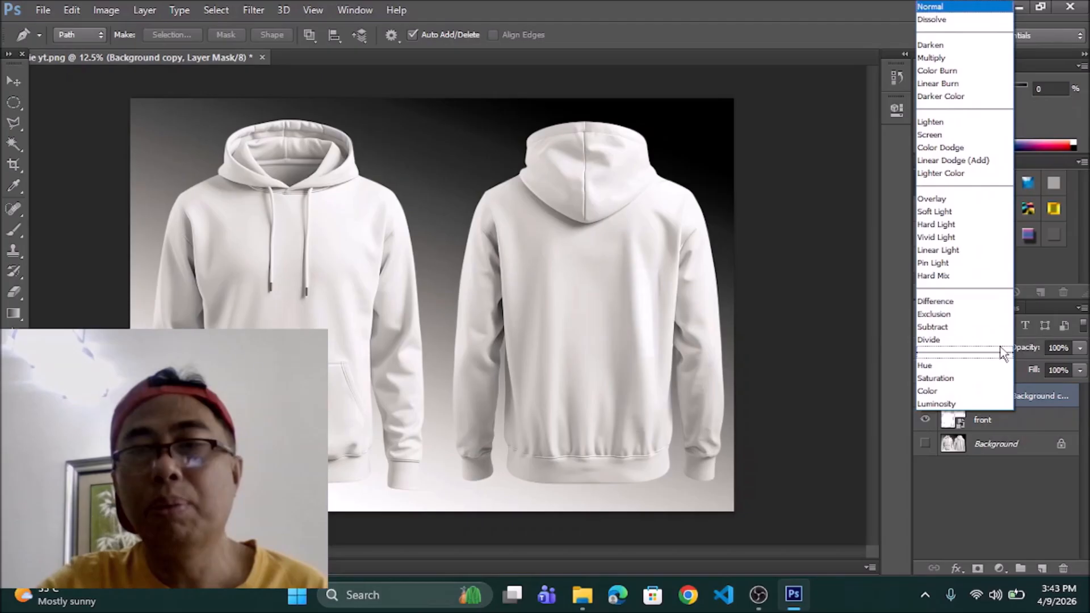
pyautogui.click(931, 58)
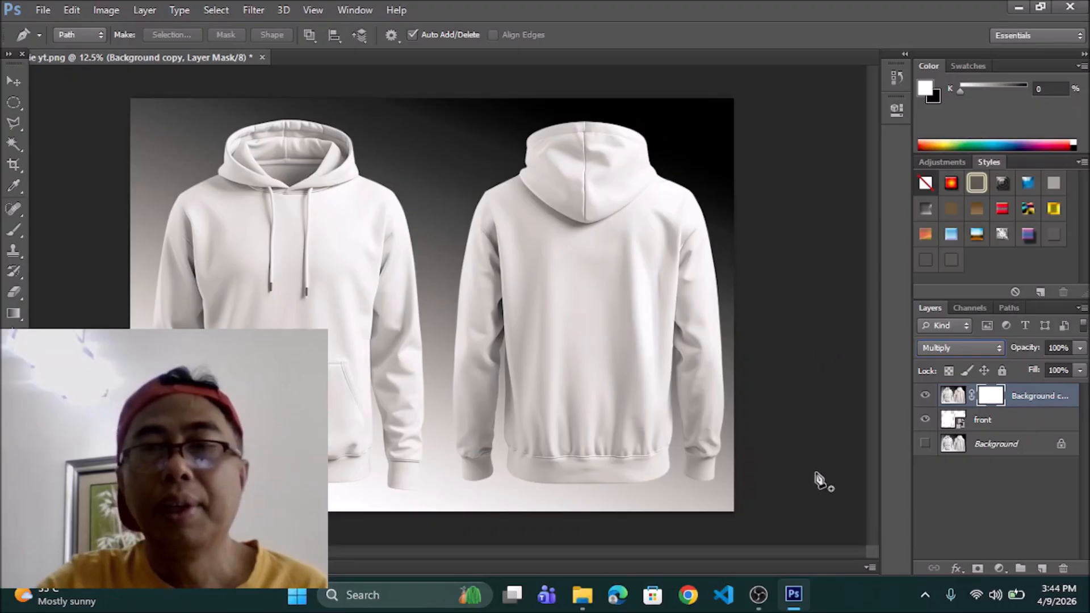
# Add a Color Overlay to the front smart object and choose a bright red as its colour
pyautogui.click(959, 426)
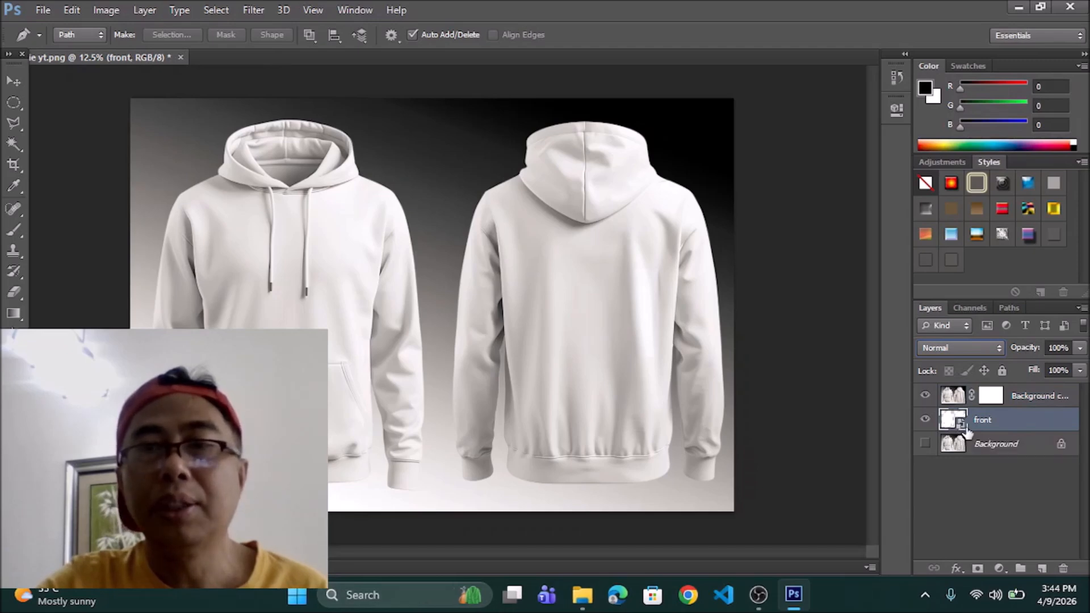
pyautogui.click(954, 569)
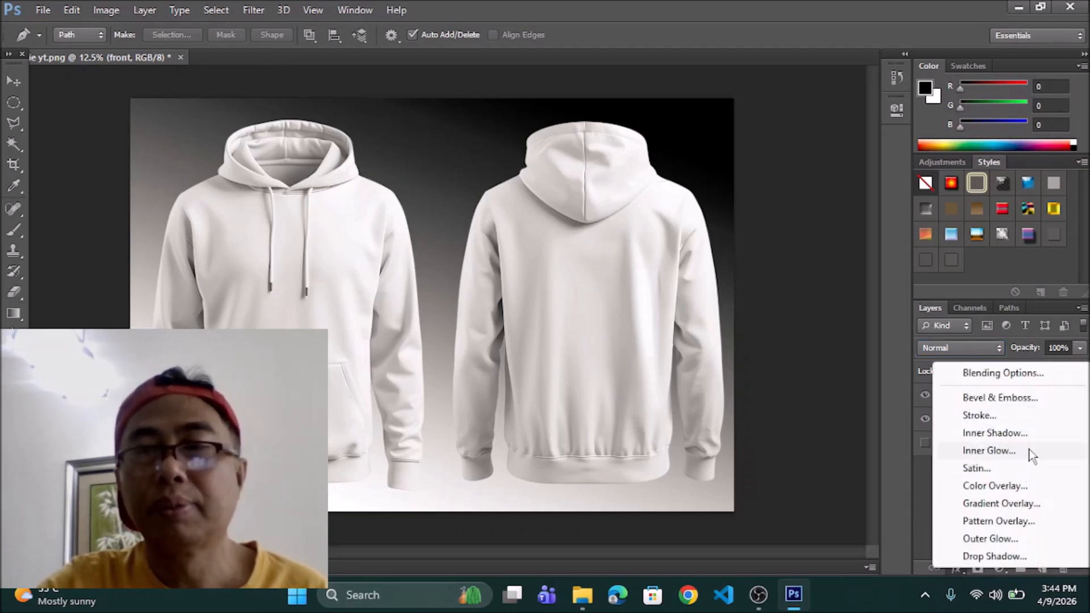
pyautogui.click(1016, 487)
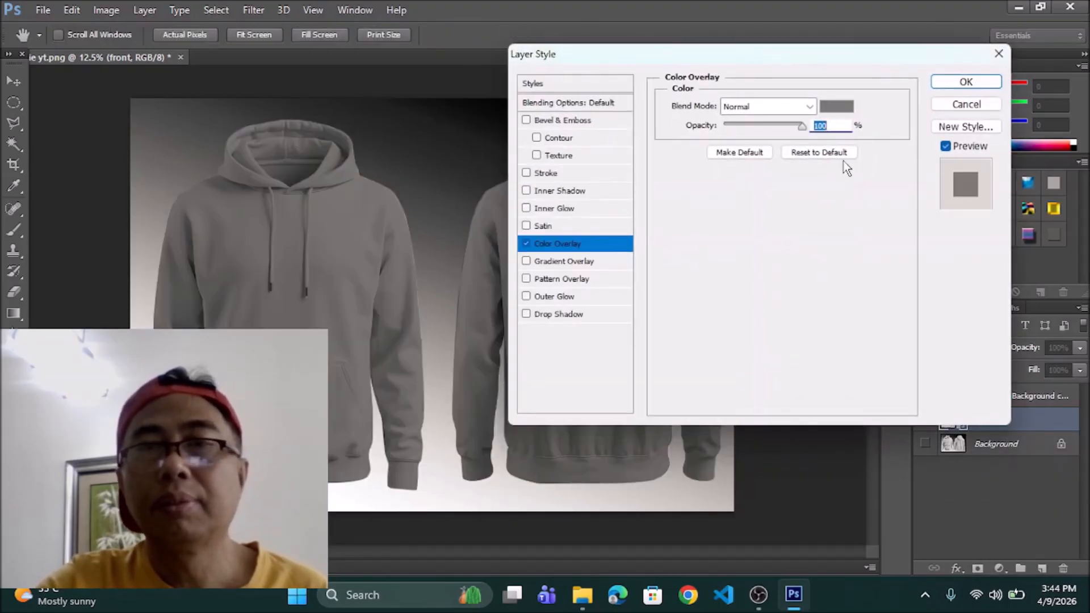
pyautogui.moveTo(822, 53); pyautogui.dragTo(1070, 71)
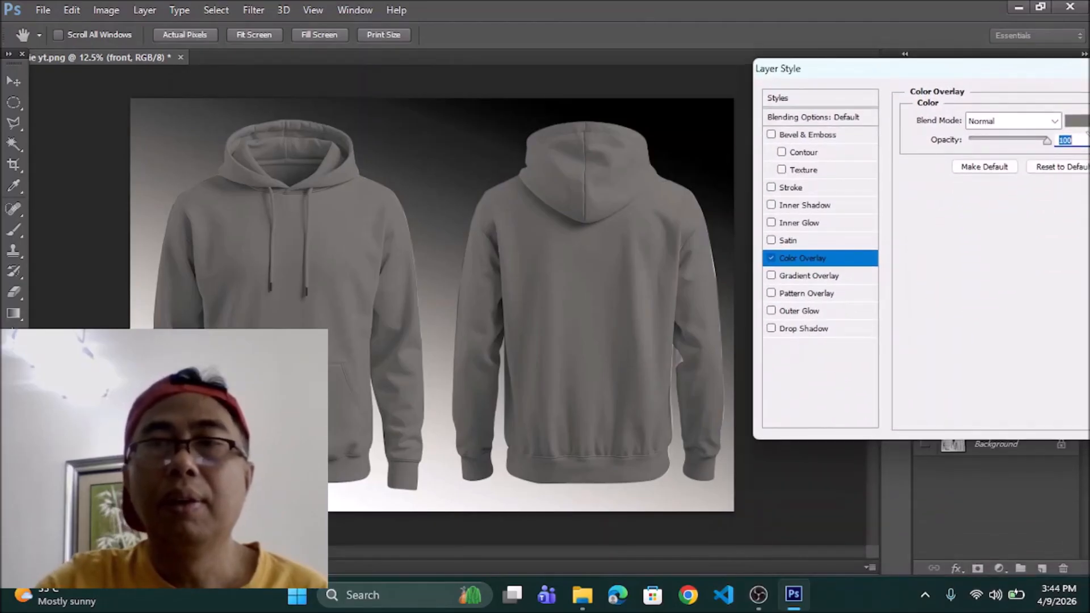
pyautogui.click(1082, 120)
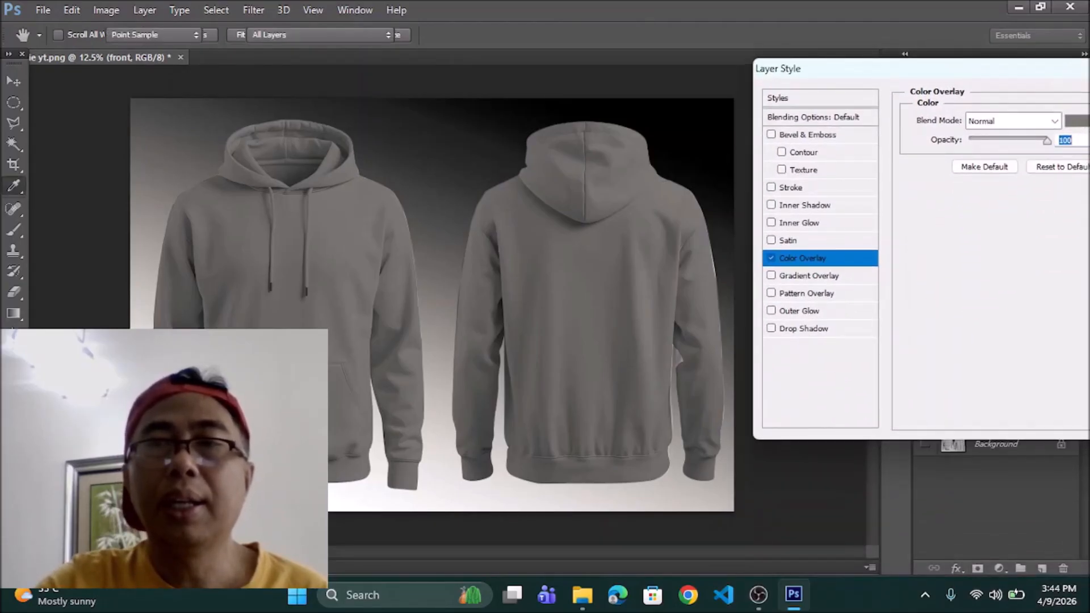
pyautogui.moveTo(810, 207); pyautogui.dragTo(1001, 151)
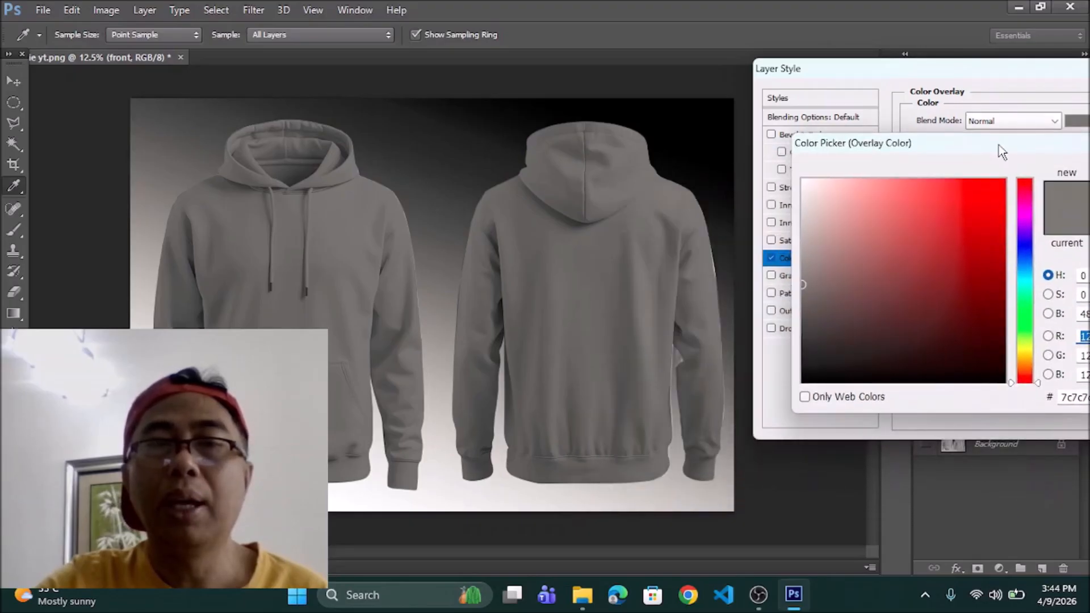
pyautogui.click(987, 194)
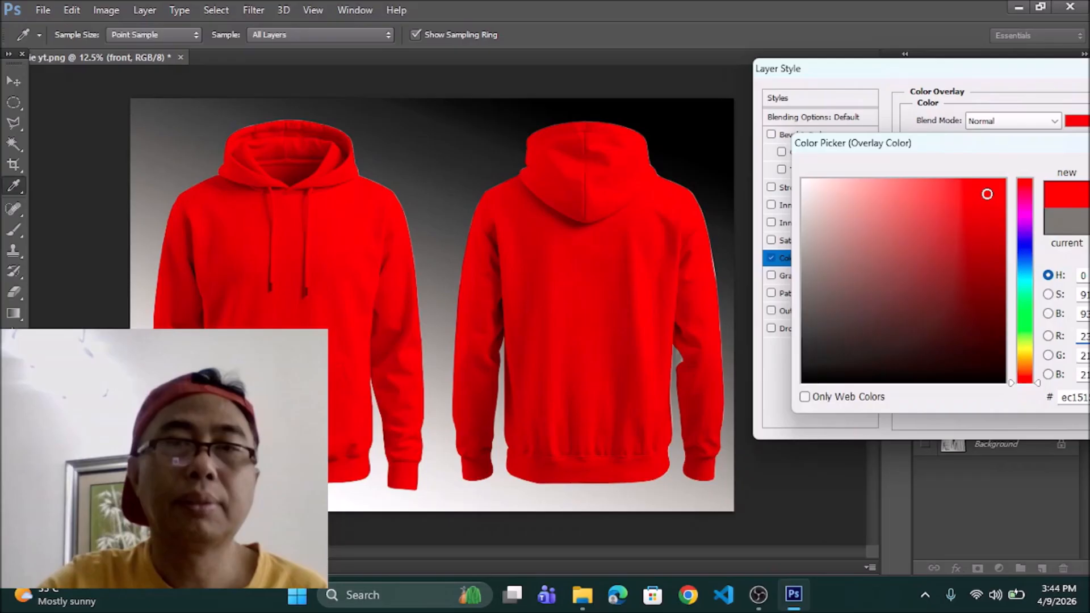
# Try green, pink, light red and dark red as the hoodie's overlay colour, ending on bright red
pyautogui.click(1025, 312)
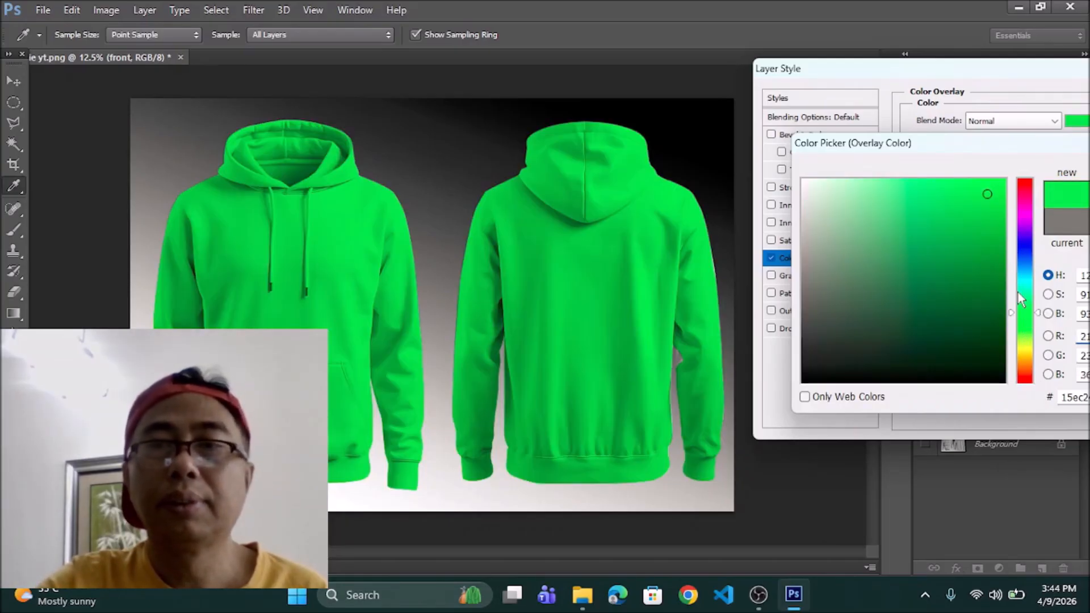
pyautogui.click(1024, 199)
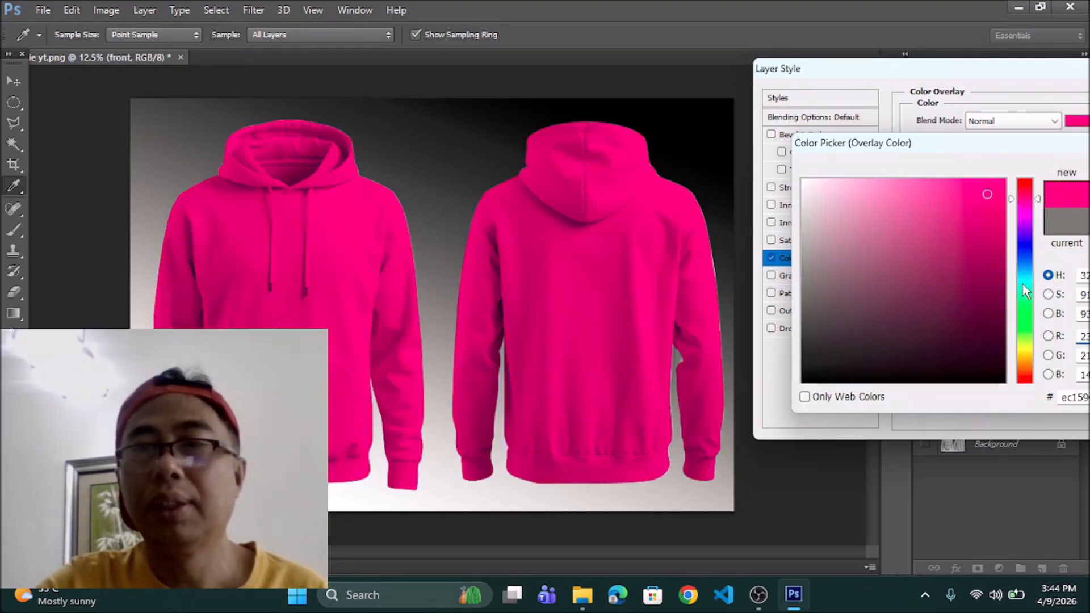
pyautogui.click(1029, 378)
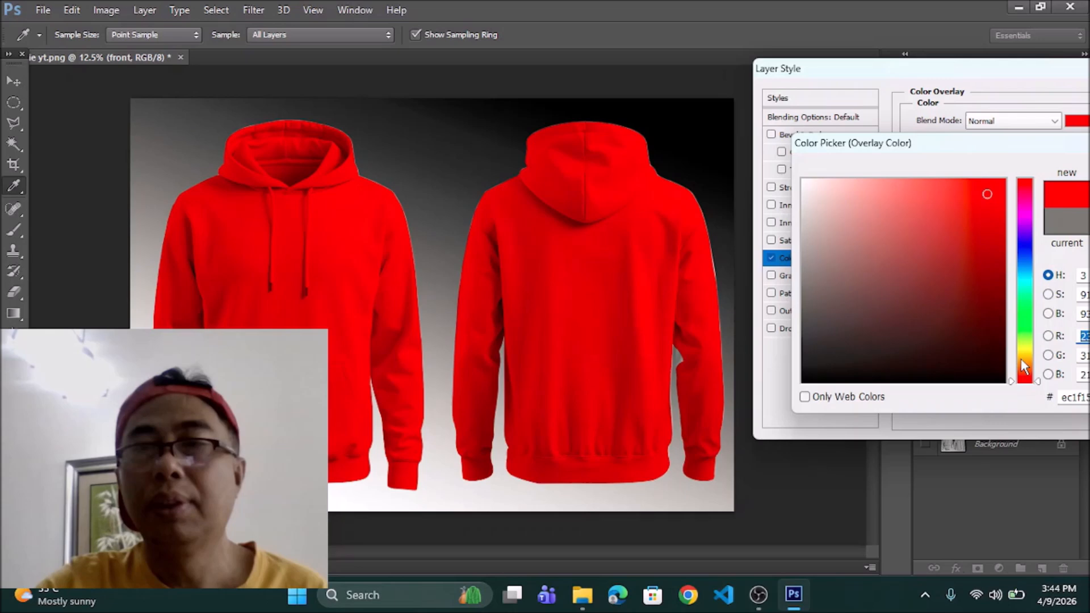
pyautogui.click(926, 210)
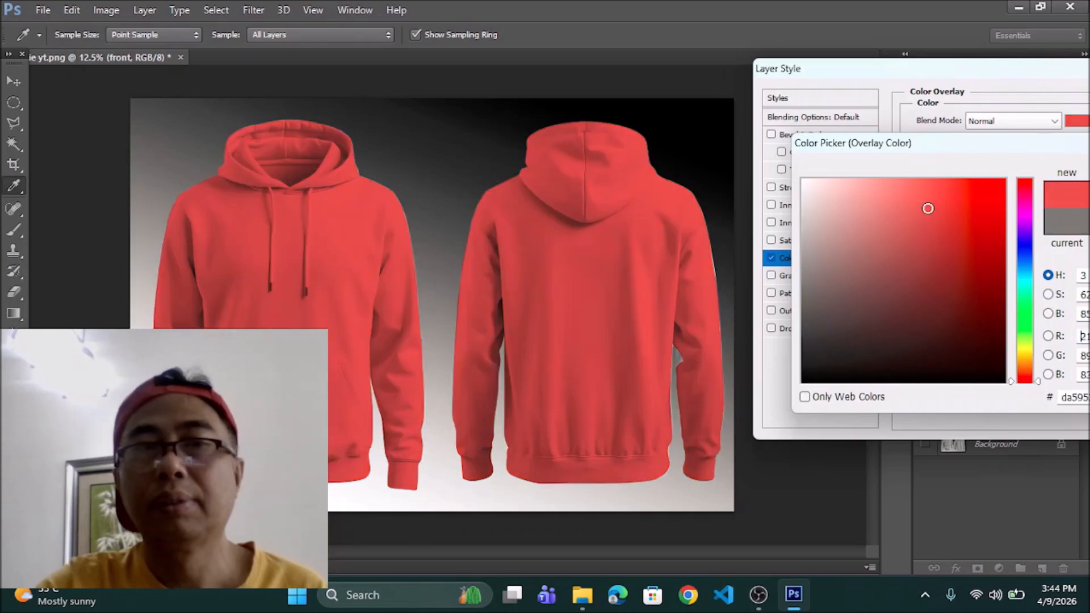
pyautogui.click(976, 272)
pyautogui.click(986, 305)
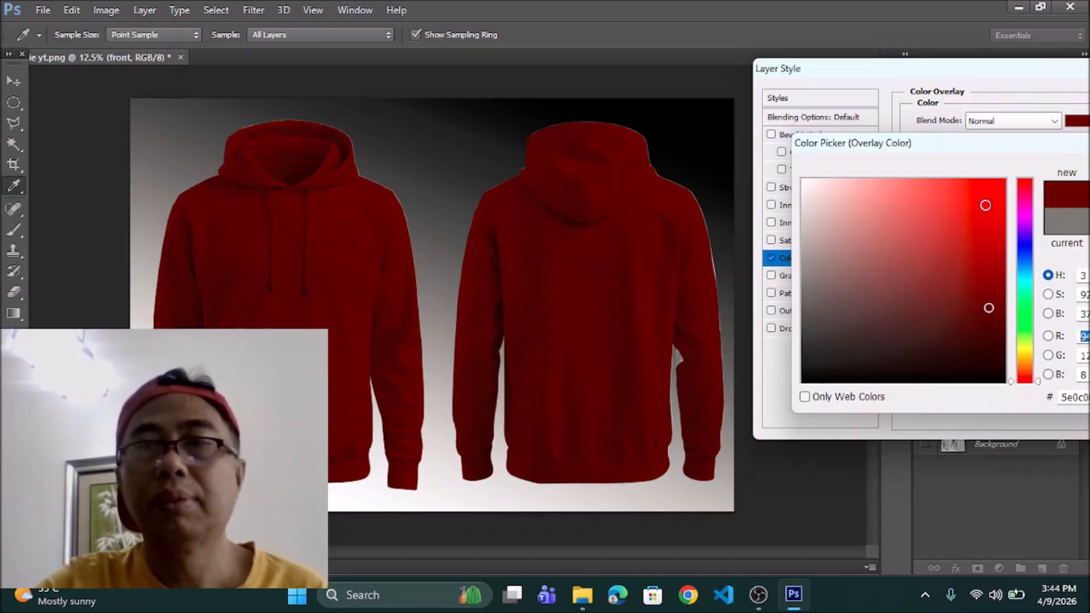
pyautogui.click(985, 208)
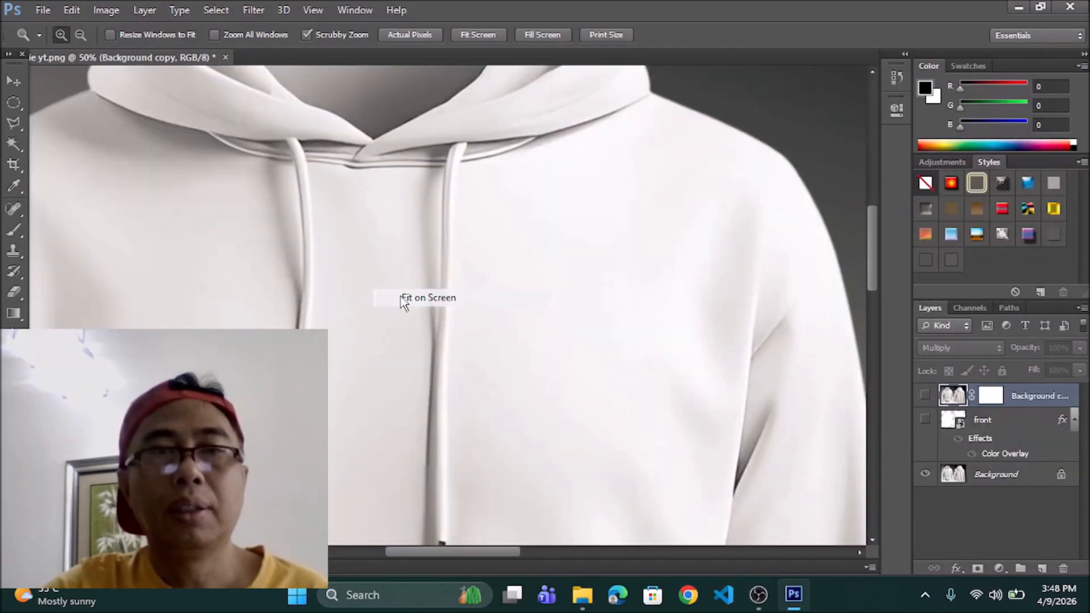
# Merge the tie right and tie left layers into a single drawstring layer
pyautogui.click(420, 296)
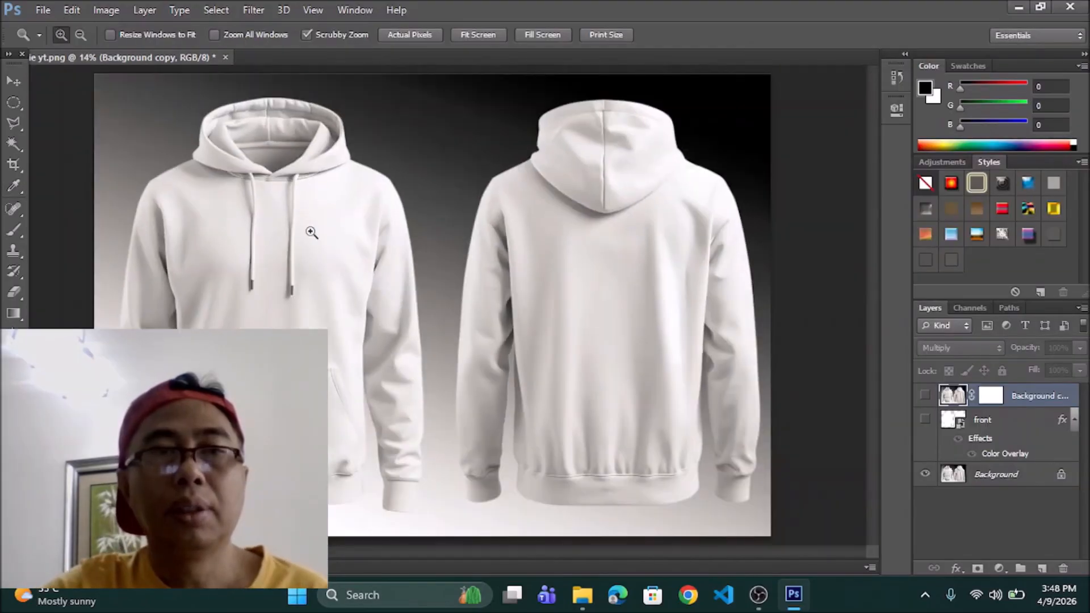
pyautogui.moveTo(169, 193); pyautogui.dragTo(167, 190)
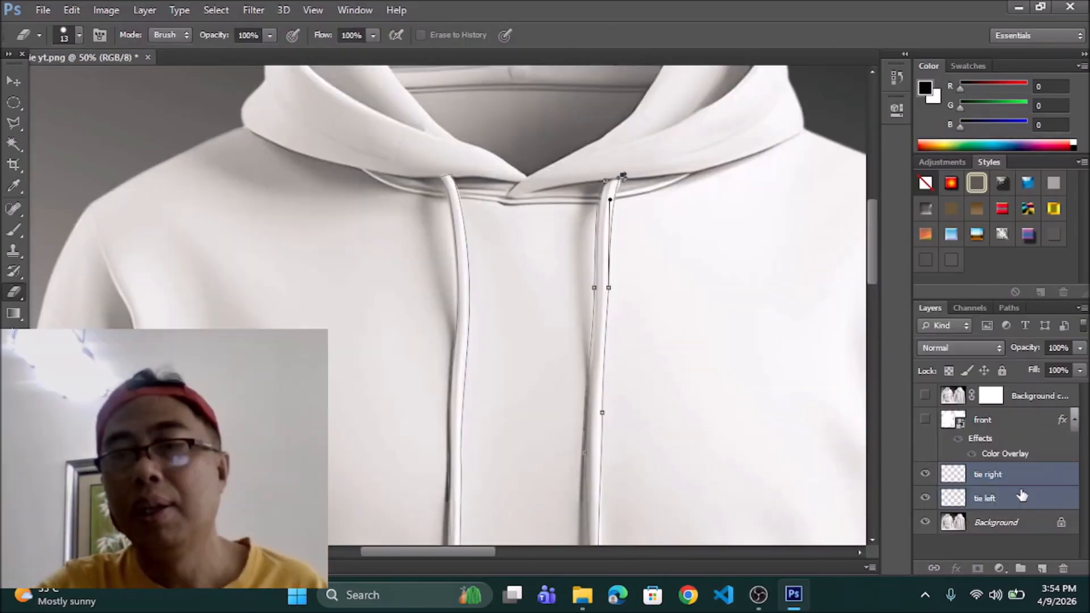
pyautogui.rightClick(1020, 488)
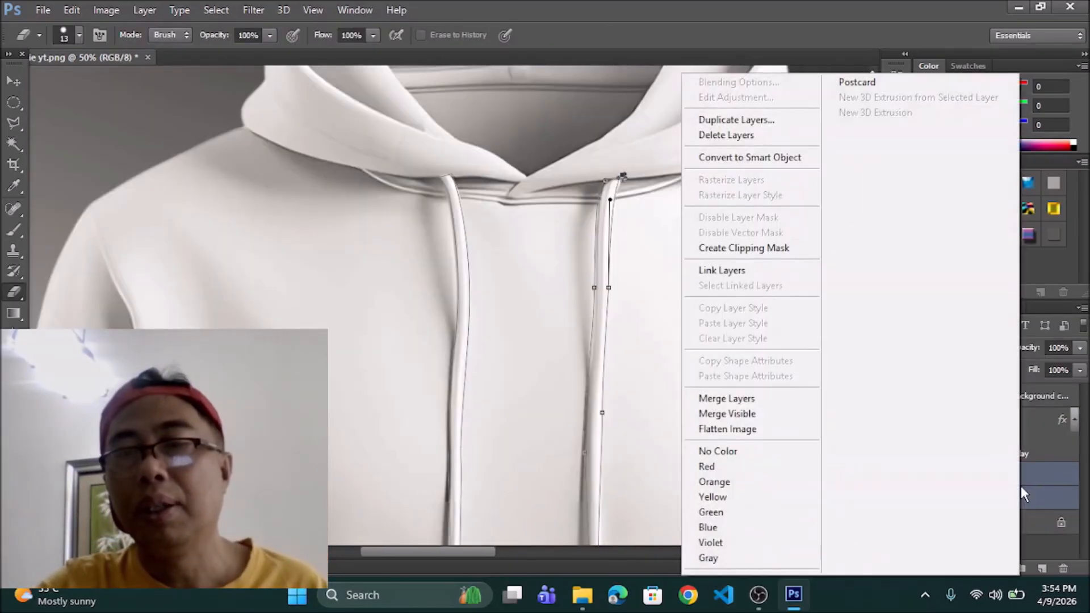
pyautogui.click(763, 399)
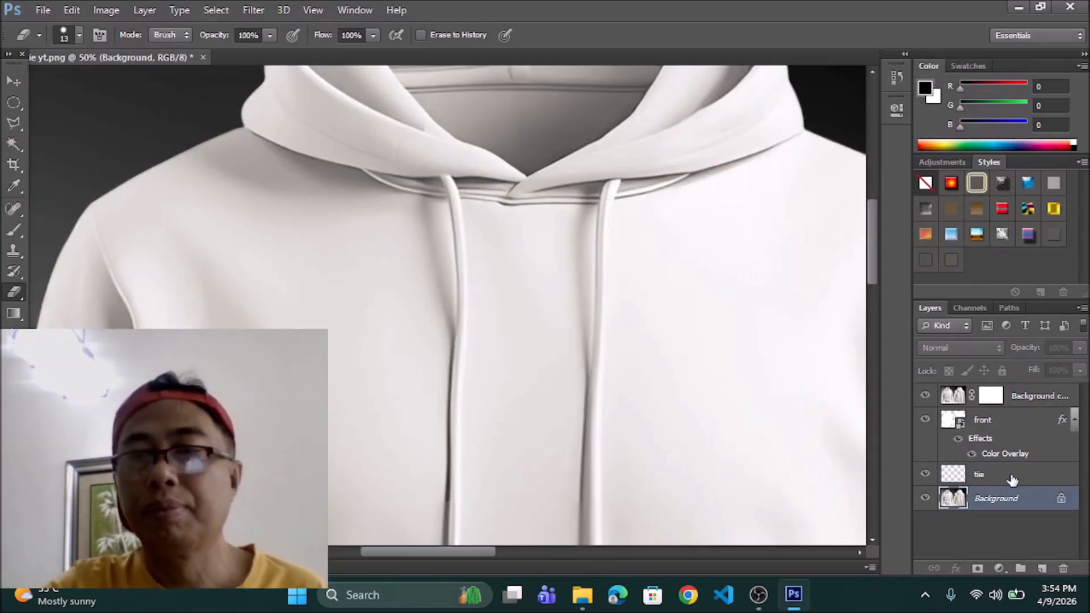
# Group the tie, front and Background copy layers and expand the group to show its contents
pyautogui.click(1012, 480)
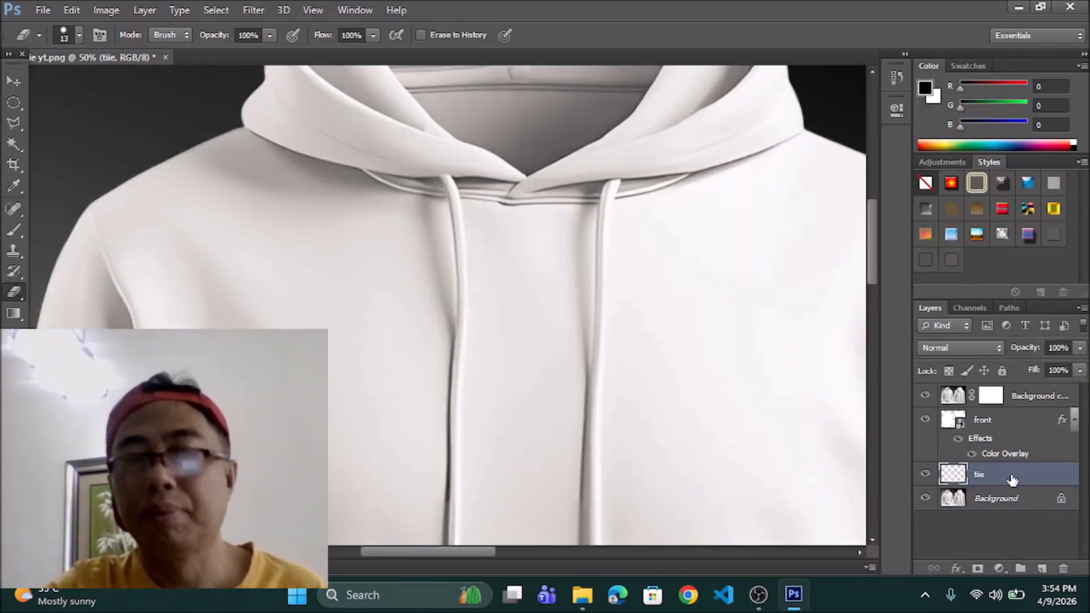
pyautogui.keyDown('ctrl'); pyautogui.click(996, 419); pyautogui.keyUp('ctrl')
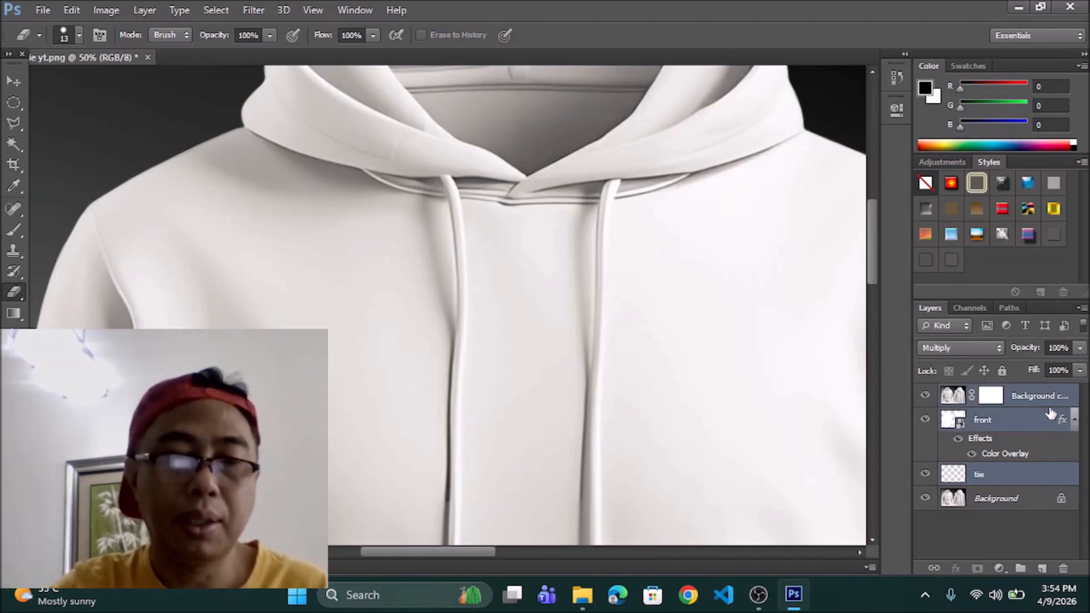
pyautogui.hotkey('ctrl', 'g')
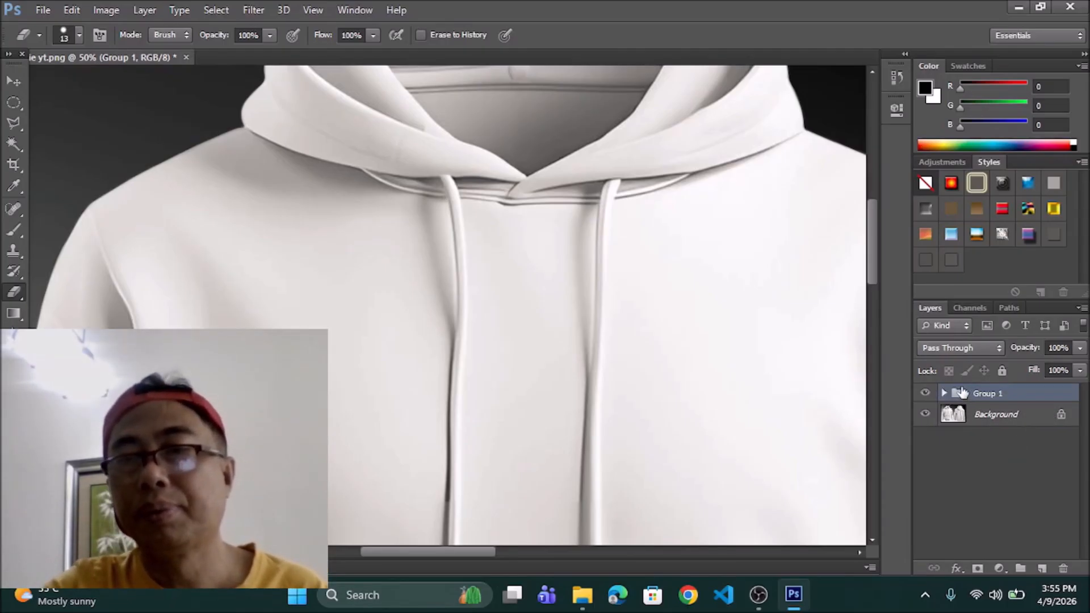
pyautogui.click(944, 393)
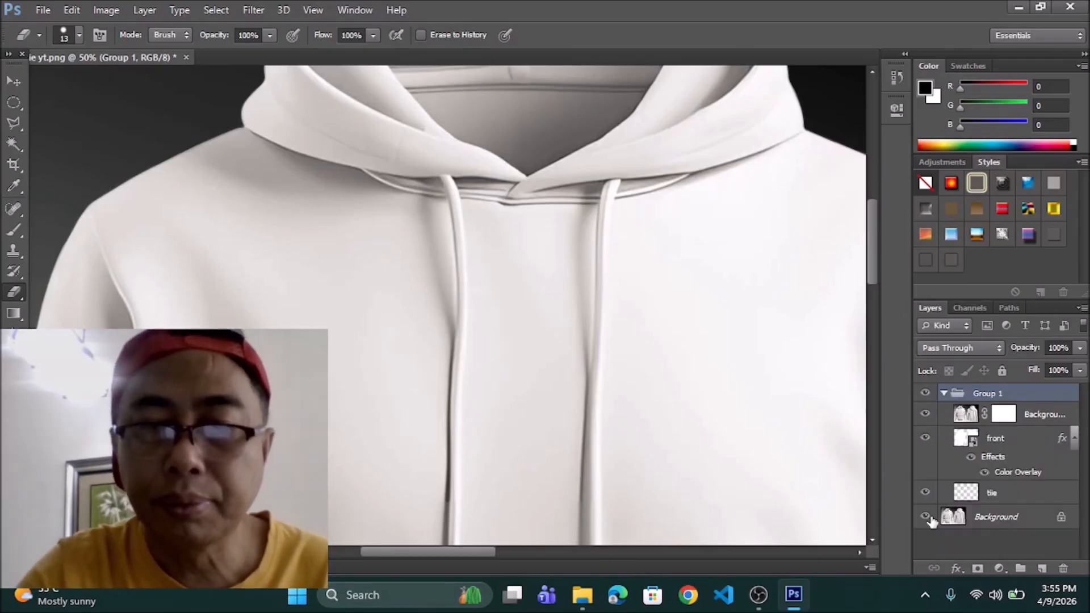
# Place the D (3947) artwork from the Downloads folder directly above the front layer in Group 1
pyautogui.hotkey('ctrl', '-')
pyautogui.hotkey('ctrl', '-')
pyautogui.hotkey('ctrl', '-')
pyautogui.hotkey('ctrl', '-')
pyautogui.hotkey('ctrl', '-')
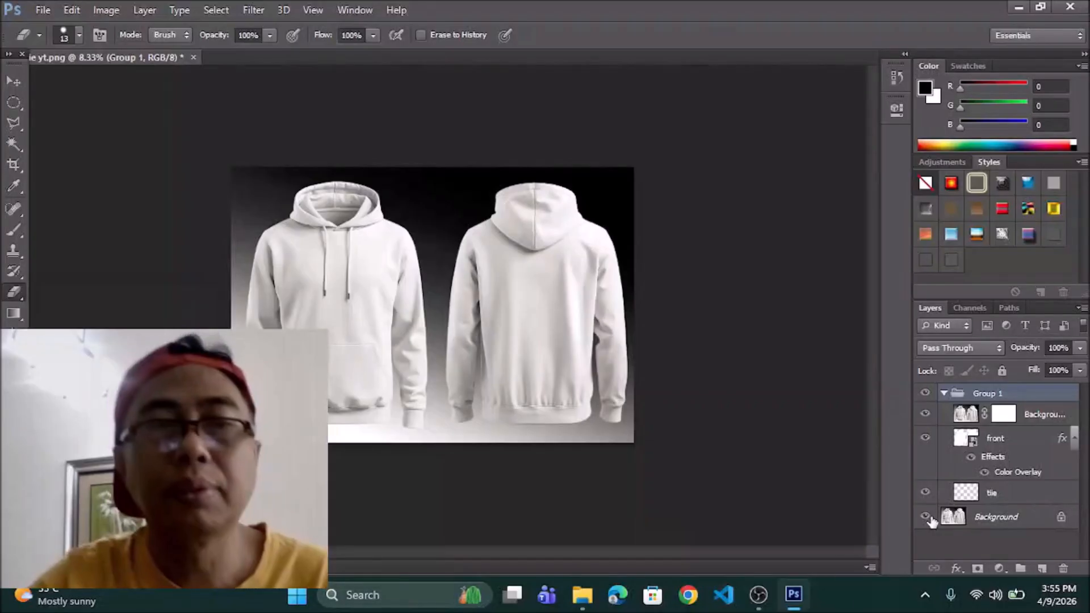
pyautogui.press('z')
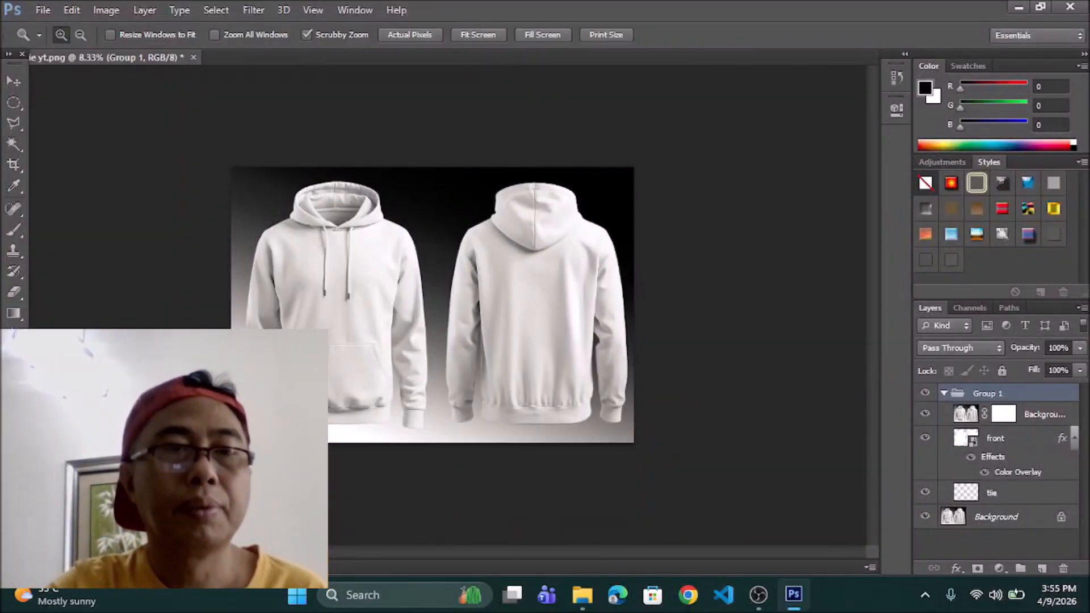
pyautogui.click(420, 284)
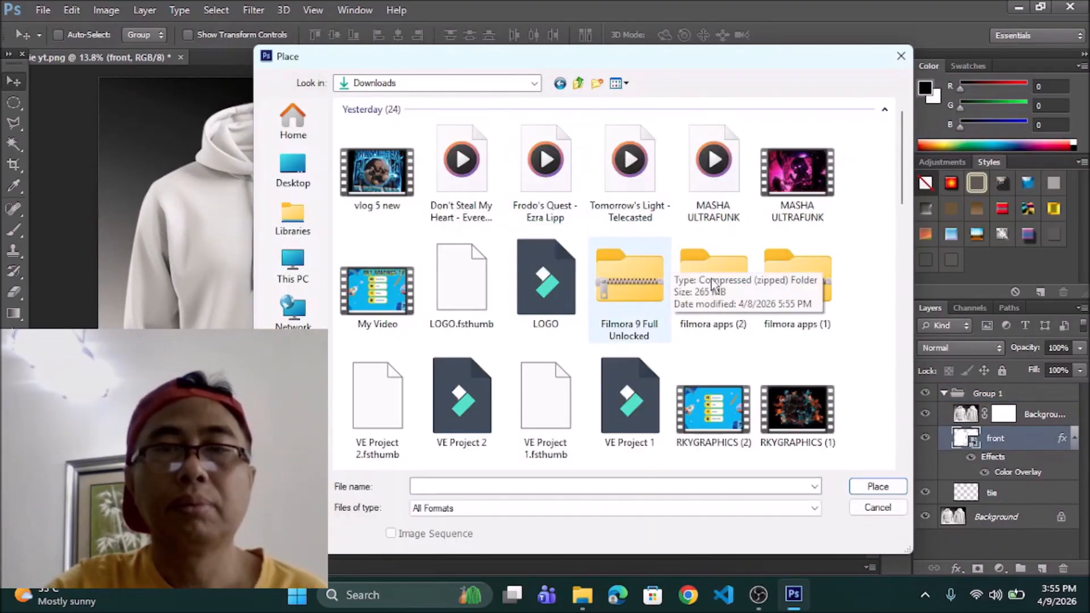
pyautogui.scroll(-5, 710, 283)
pyautogui.scroll(5, 723, 292)
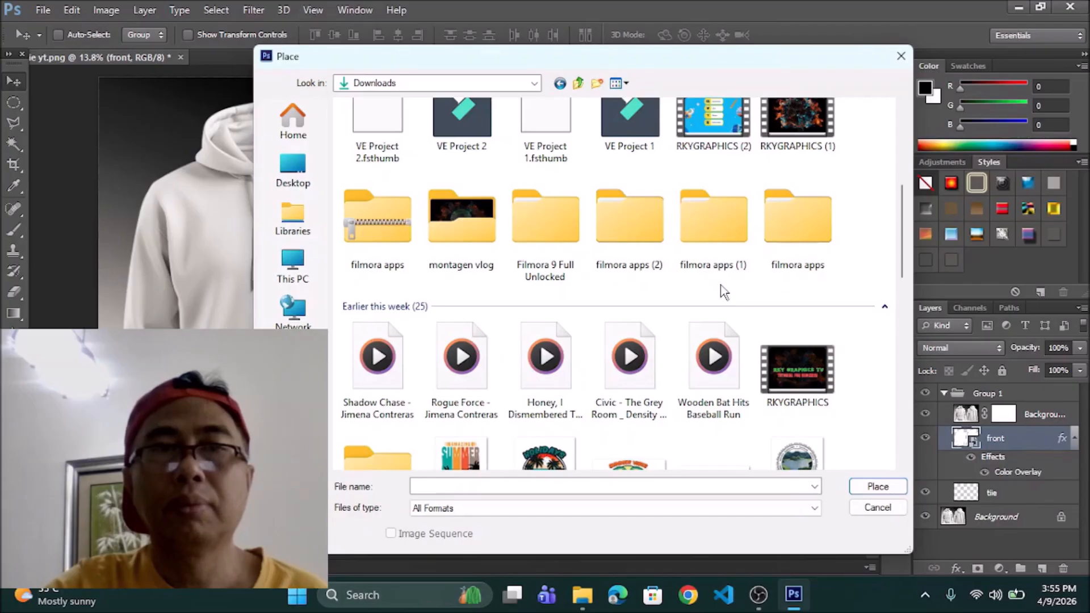
pyautogui.scroll(-5, 723, 291)
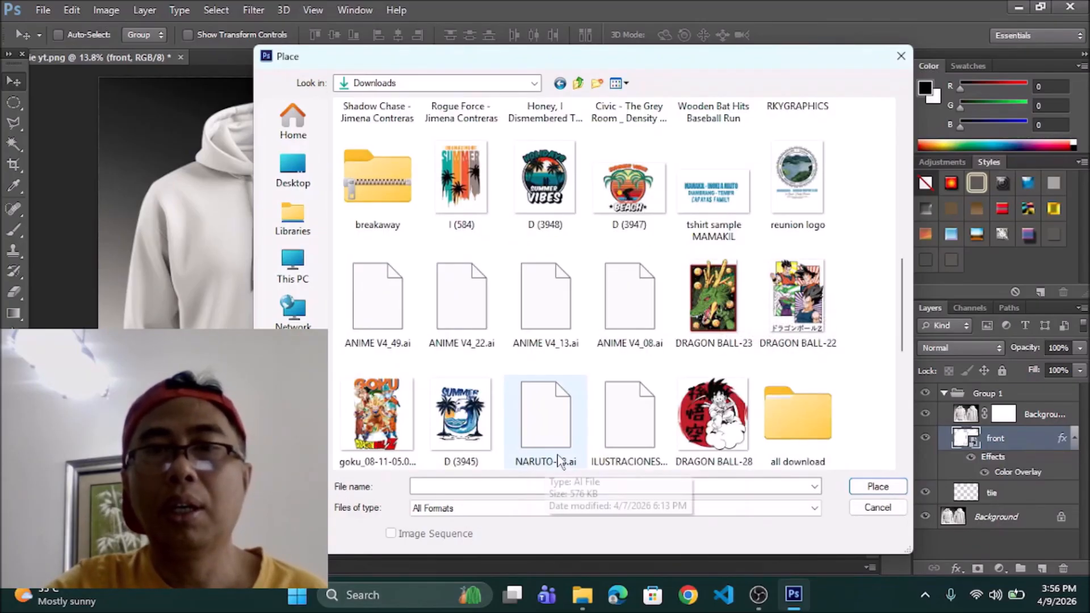
pyautogui.click(622, 183)
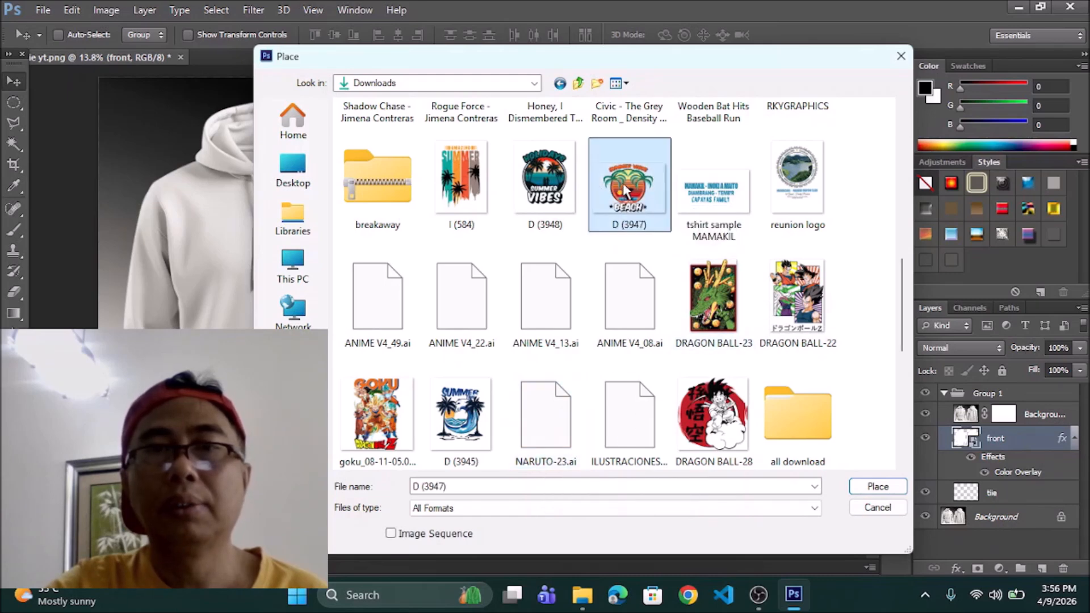
pyautogui.click(890, 486)
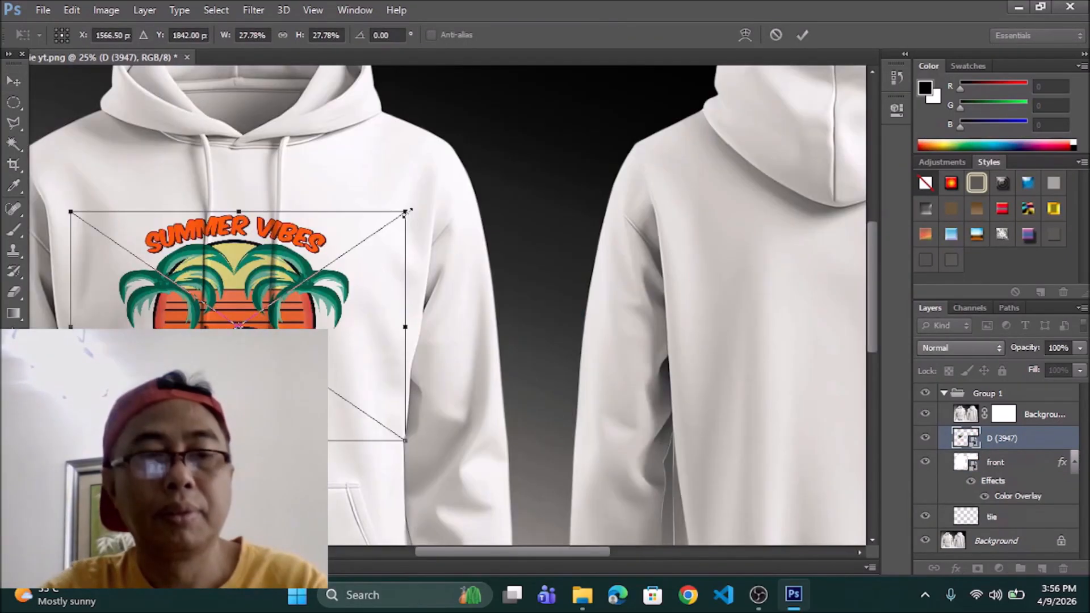
# Scale the placed Summer Vibes design to about 32.56% and centre it on the front hoodie's chest
pyautogui.moveTo(408, 210); pyautogui.dragTo(466, 162)
pyautogui.click(802, 35)
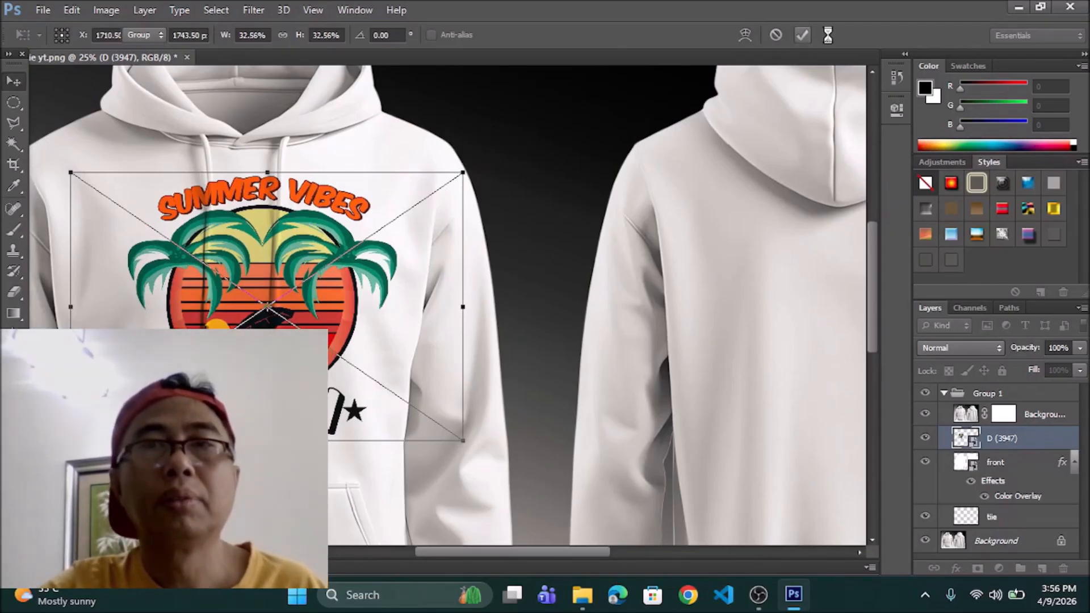
pyautogui.moveTo(314, 311); pyautogui.dragTo(284, 314)
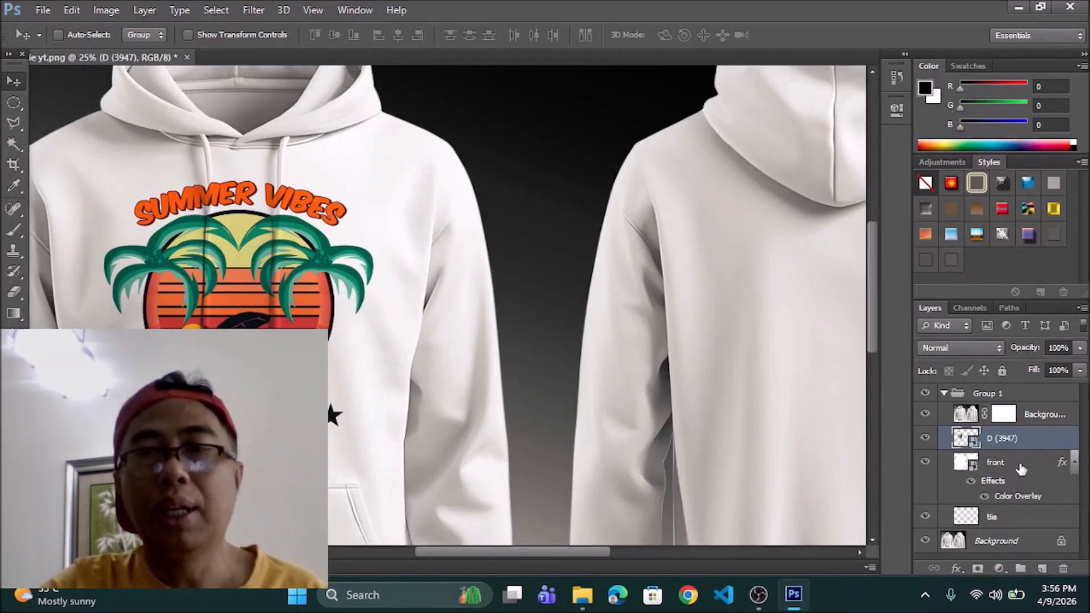
# Bring the tie layer to the front of Group 1, compare the drawstrings on and off, and hide it
pyautogui.click(1003, 466)
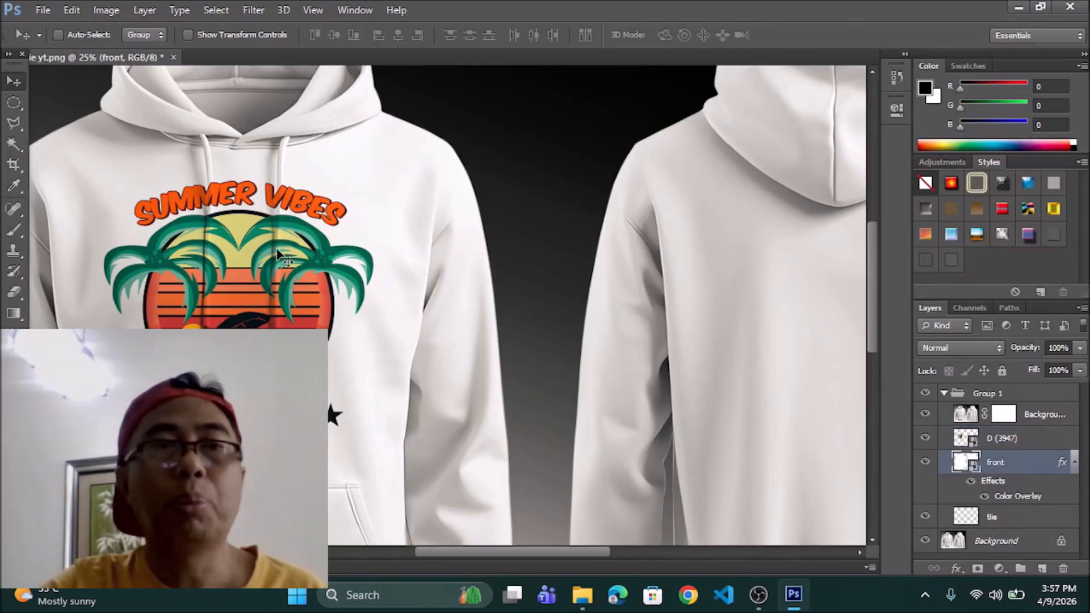
pyautogui.click(253, 10)
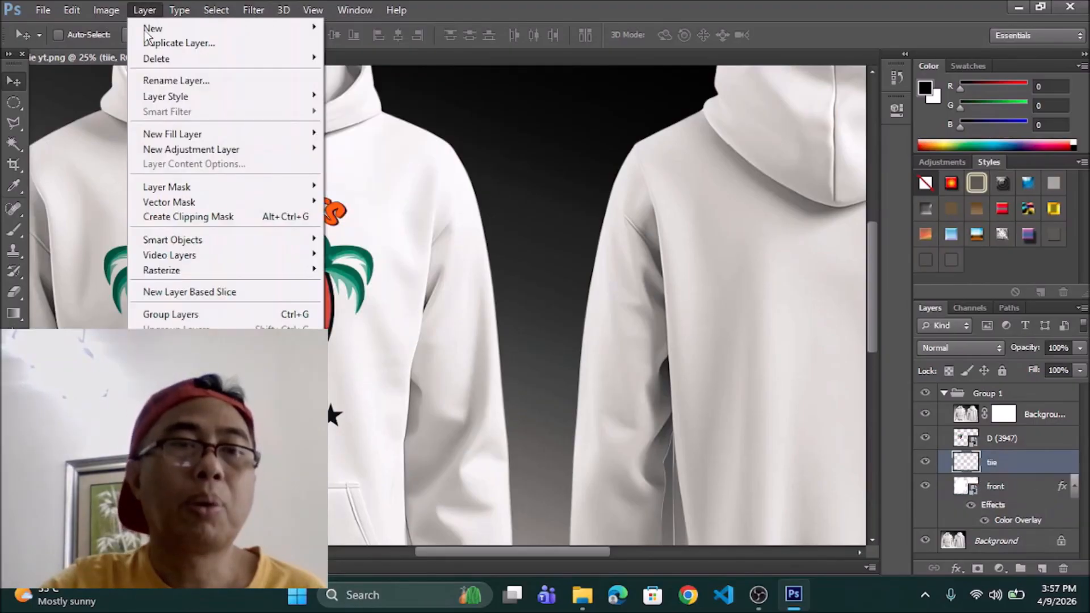
pyautogui.moveTo(171, 368)
pyautogui.click(369, 368)
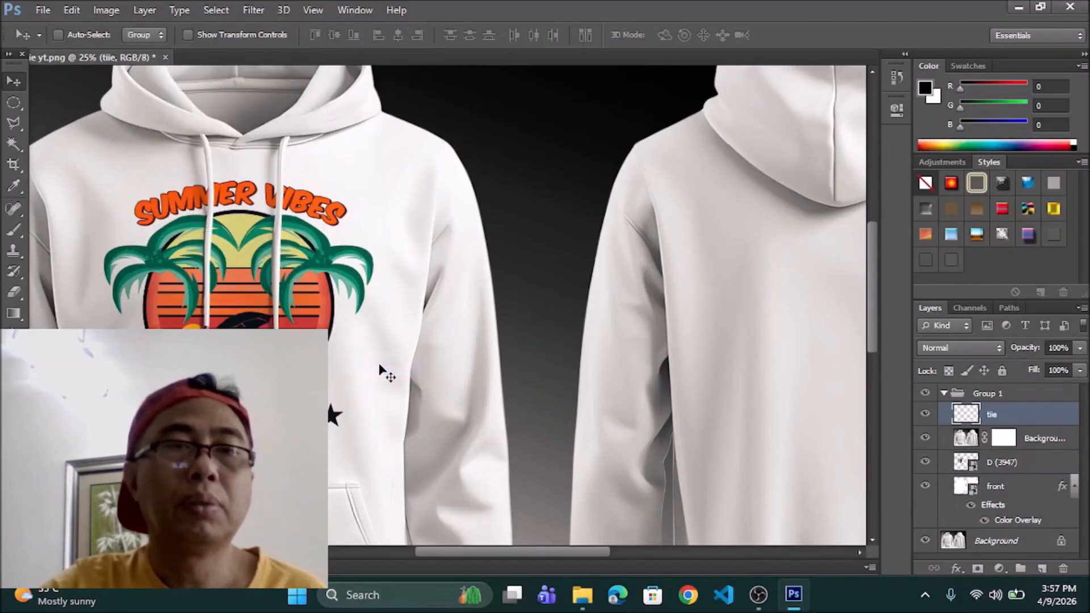
pyautogui.click(925, 415)
pyautogui.click(926, 415)
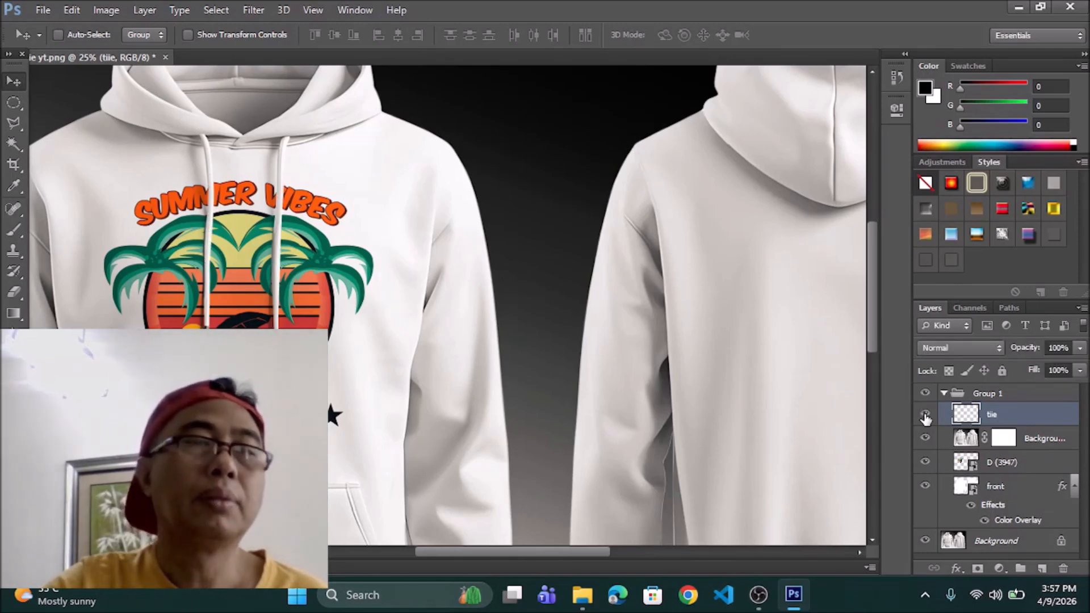
pyautogui.click(925, 415)
# Select the D (3947) layer and move the Summer Vibes design from the front hoodie onto the back hoodie
pyautogui.hotkey('ctrl', '0')
pyautogui.rightClick(248, 268)
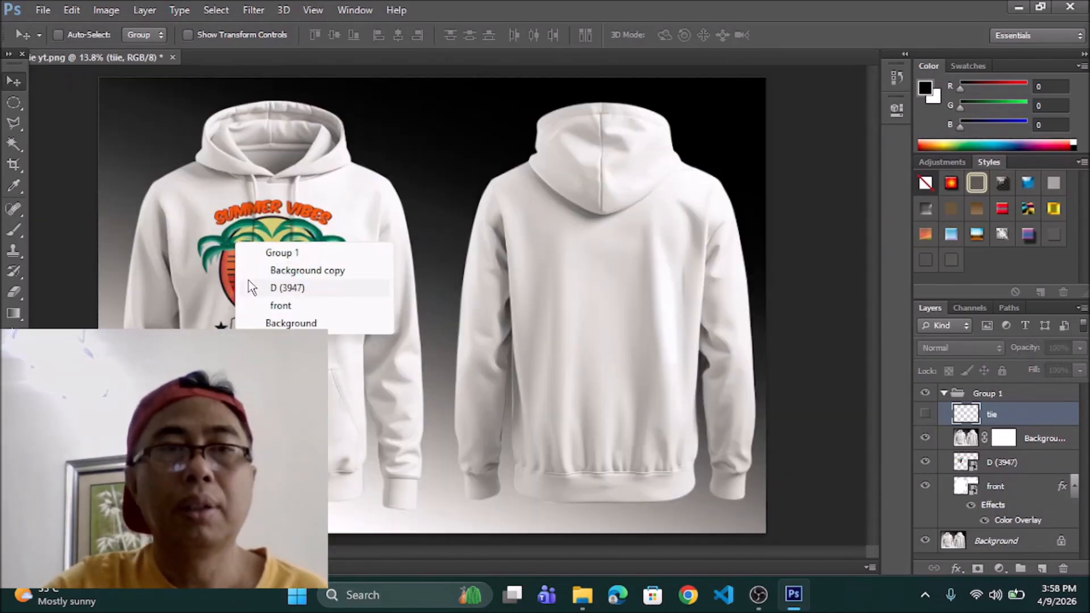
pyautogui.click(254, 287)
pyautogui.click(925, 461)
pyautogui.click(925, 462)
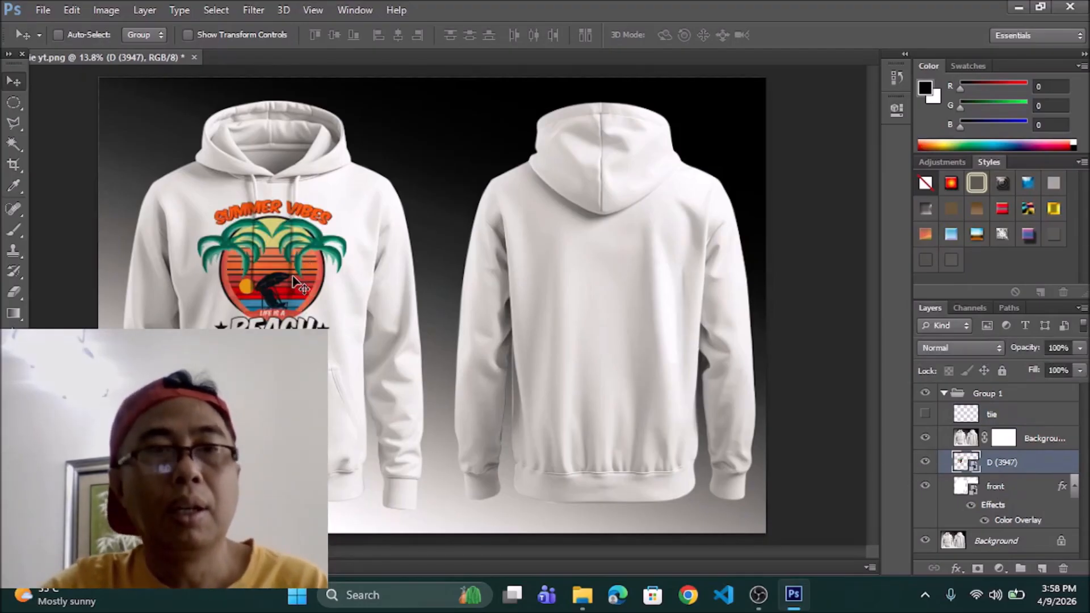
pyautogui.moveTo(294, 278); pyautogui.dragTo(616, 326)
pyautogui.moveTo(635, 311)
pyautogui.mouseDown()
pyautogui.moveTo(640, 296)
pyautogui.moveTo(633, 303)
pyautogui.mouseUp()
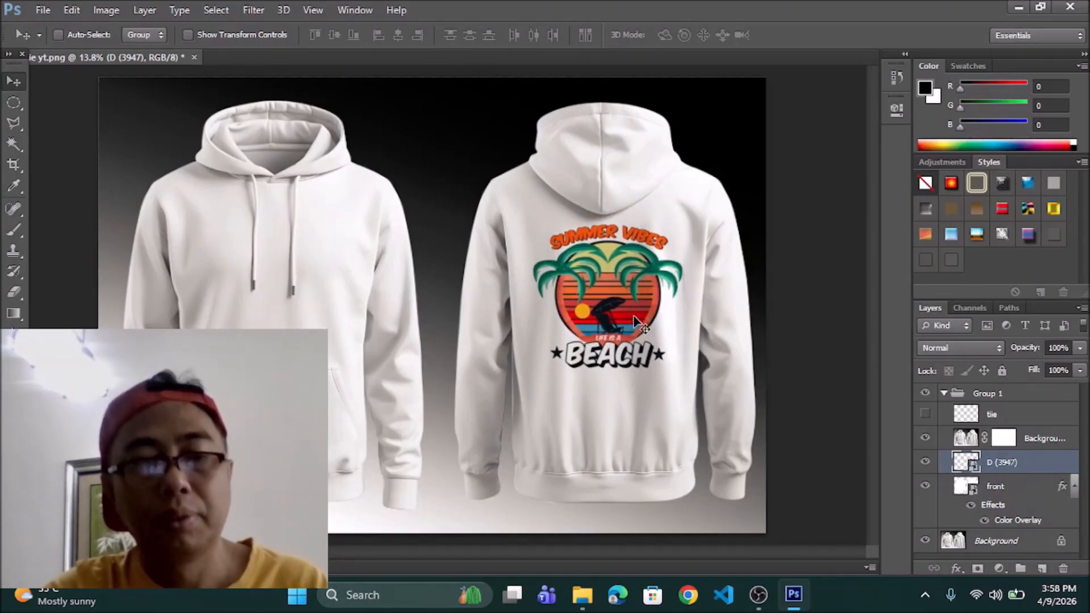
# Scale the Summer Vibes design down to about 26.5% and centre it on the back hoodie's upper back
pyautogui.hotkey('ctrl', 't')
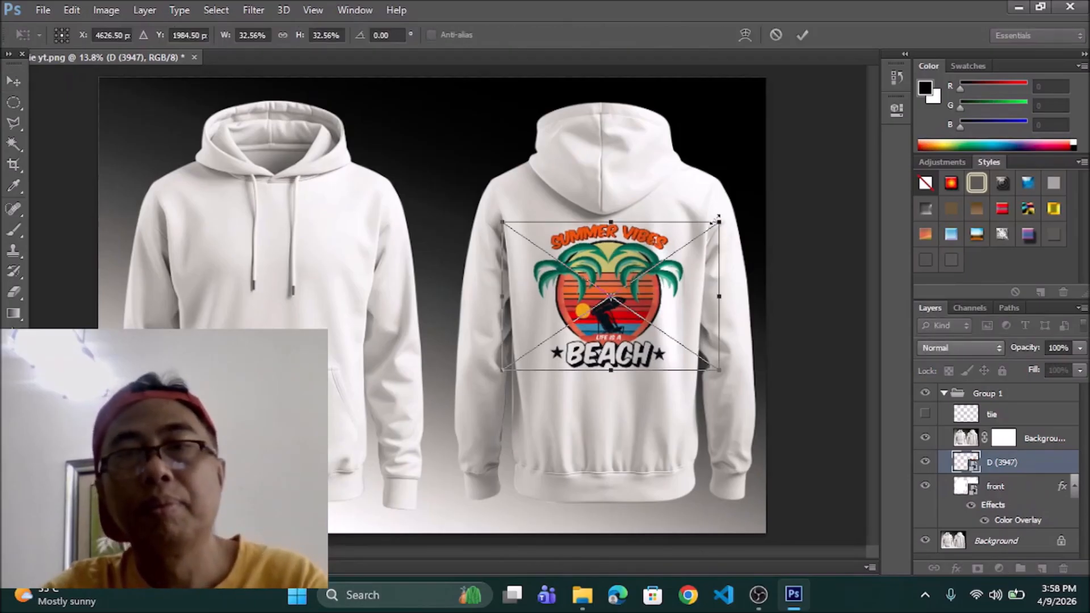
pyautogui.moveTo(716, 224); pyautogui.dragTo(684, 265)
pyautogui.click(800, 34)
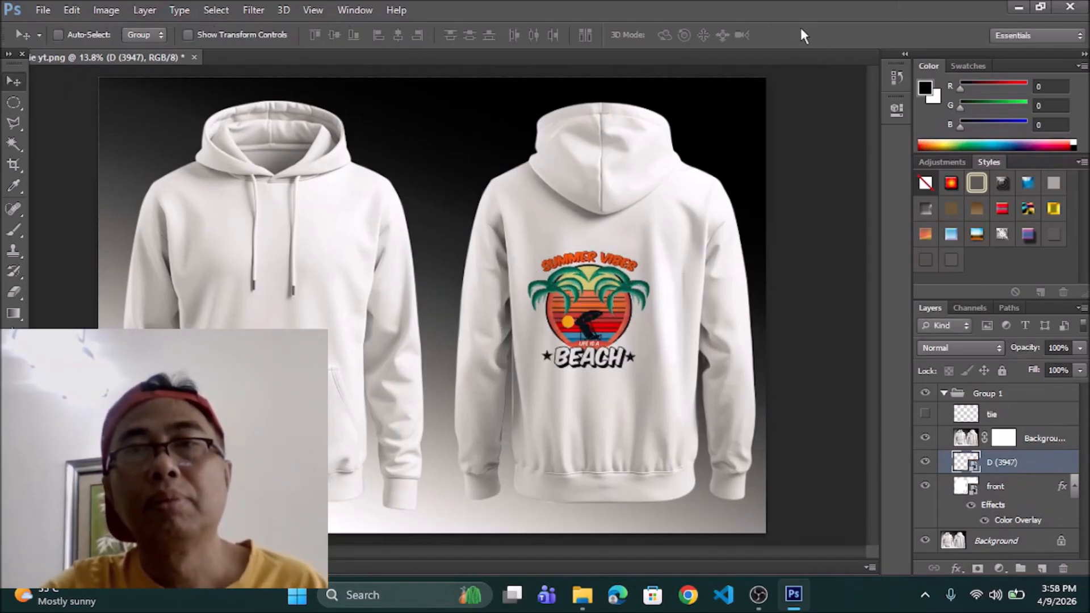
pyautogui.moveTo(612, 313); pyautogui.dragTo(626, 284)
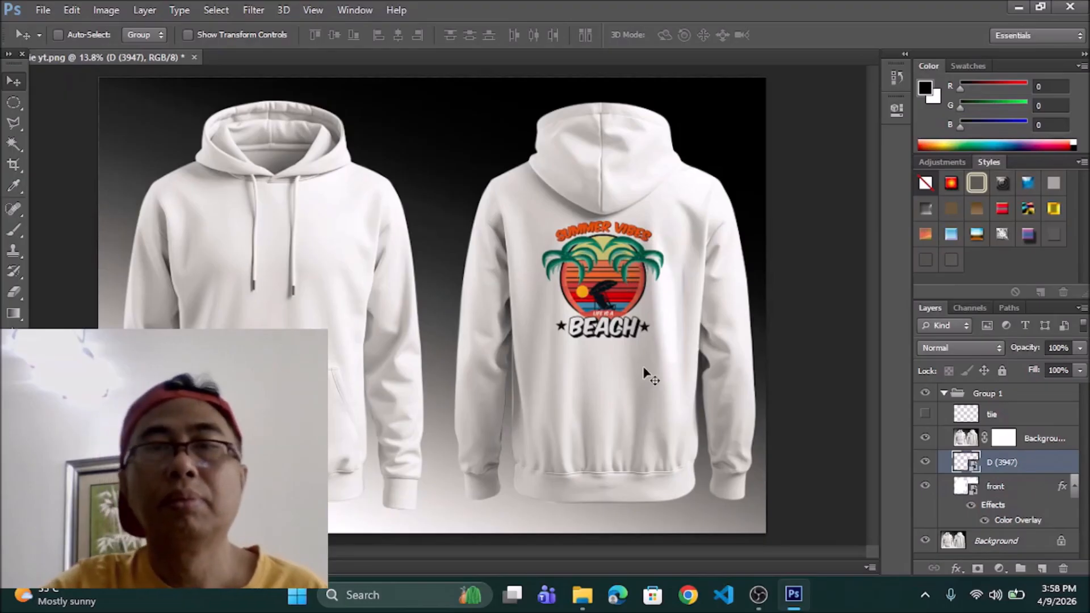
# Duplicate the Summer Vibes design onto the front hoodie and shrink the copy to about 8.2% on the chest beside the drawstring
pyautogui.moveTo(590, 286); pyautogui.dragTo(278, 287)
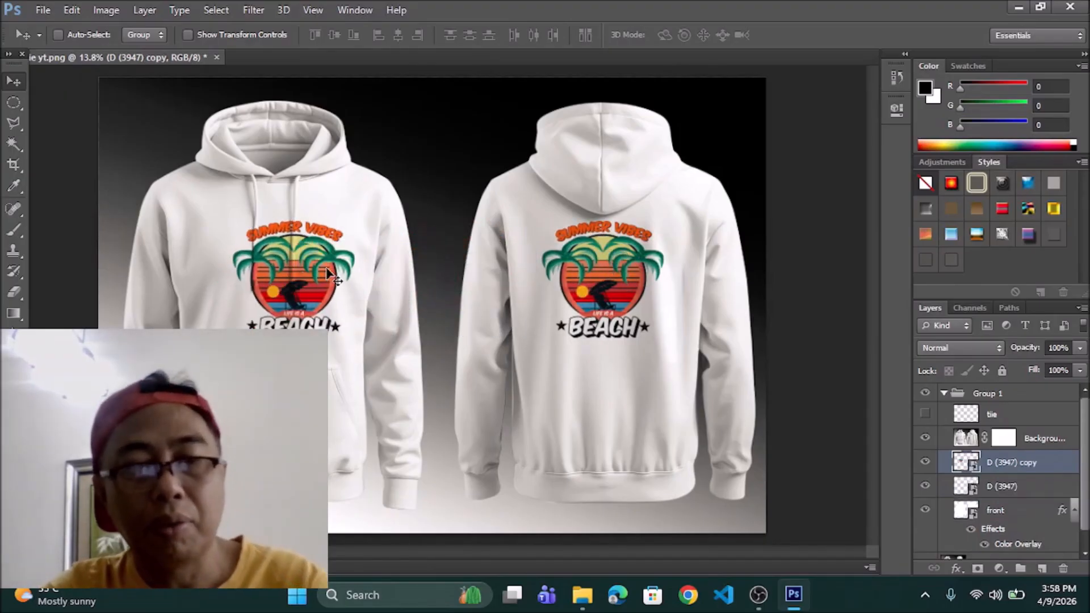
pyautogui.hotkey('ctrl', 't')
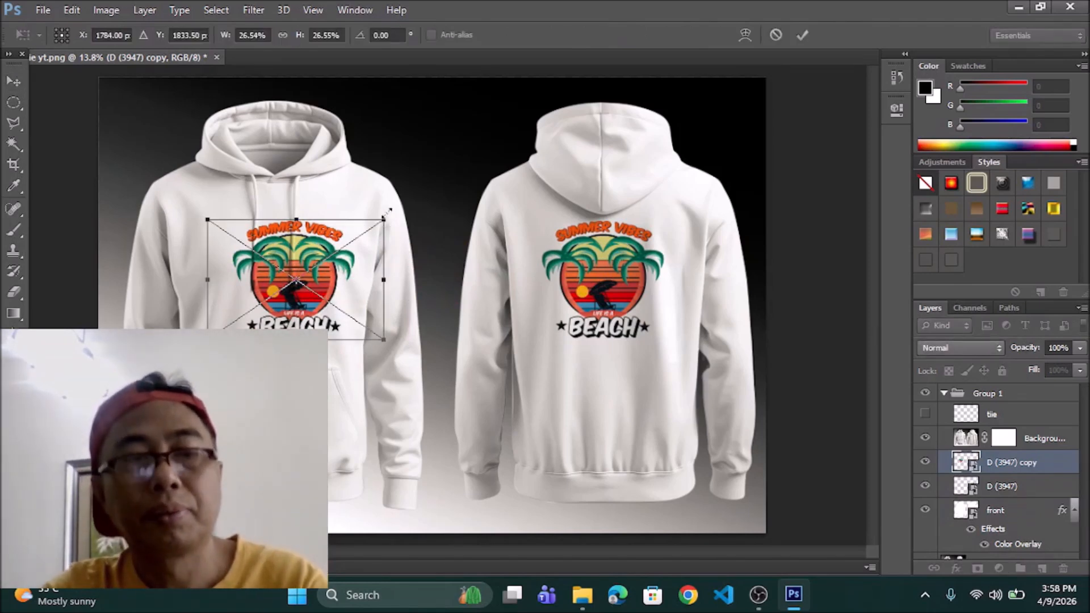
pyautogui.moveTo(378, 223); pyautogui.dragTo(269, 299)
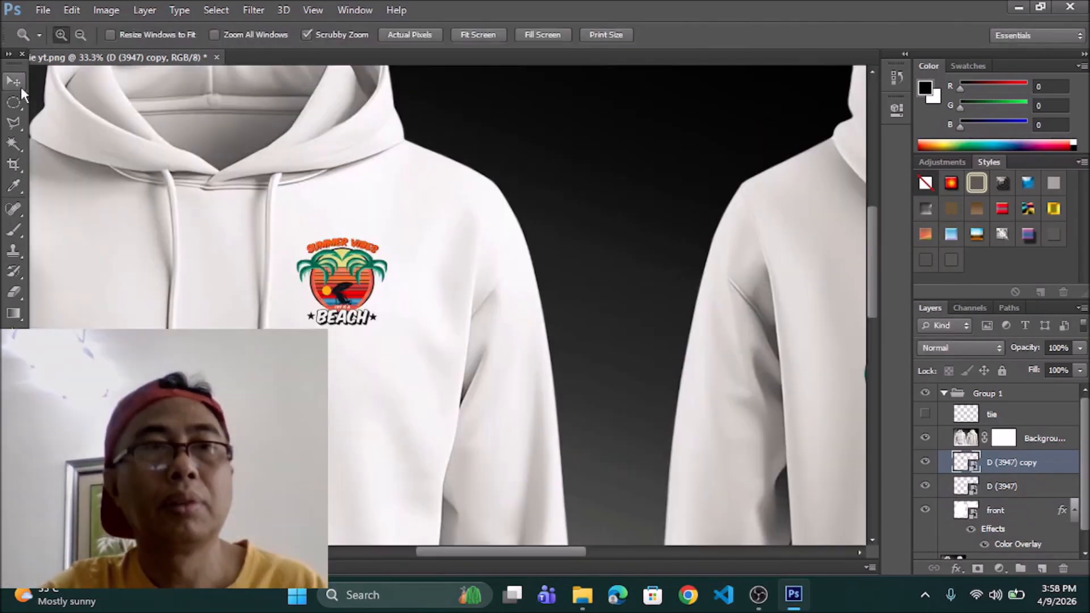
# Enlarge the small Summer Vibes copy on the front chest to about 12.22% and apply the transform
pyautogui.click(18, 84)
pyautogui.hotkey('ctrl', 't')
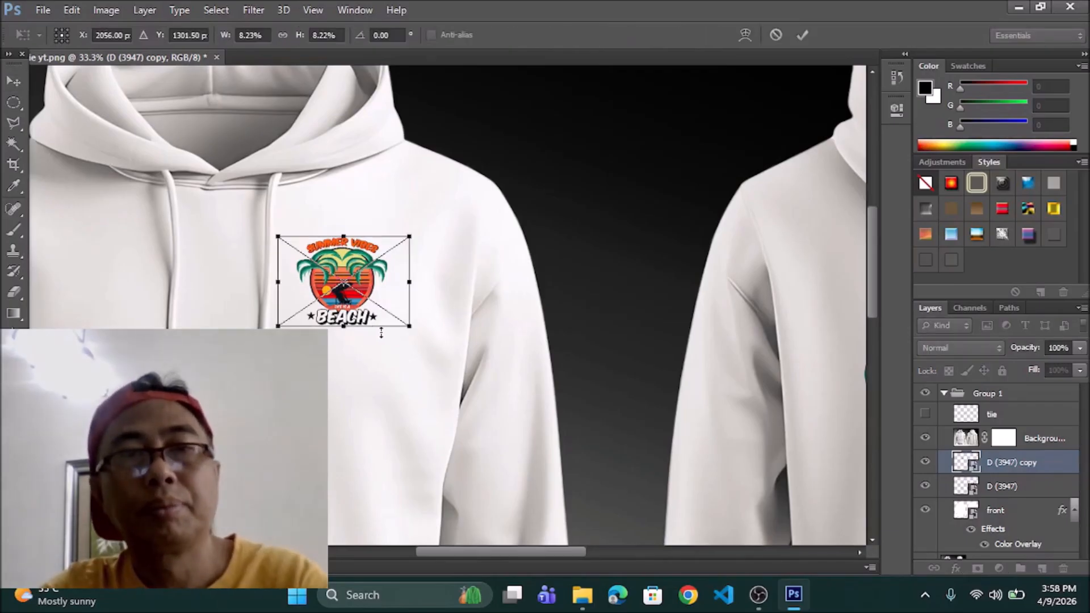
pyautogui.moveTo(407, 329); pyautogui.dragTo(372, 326)
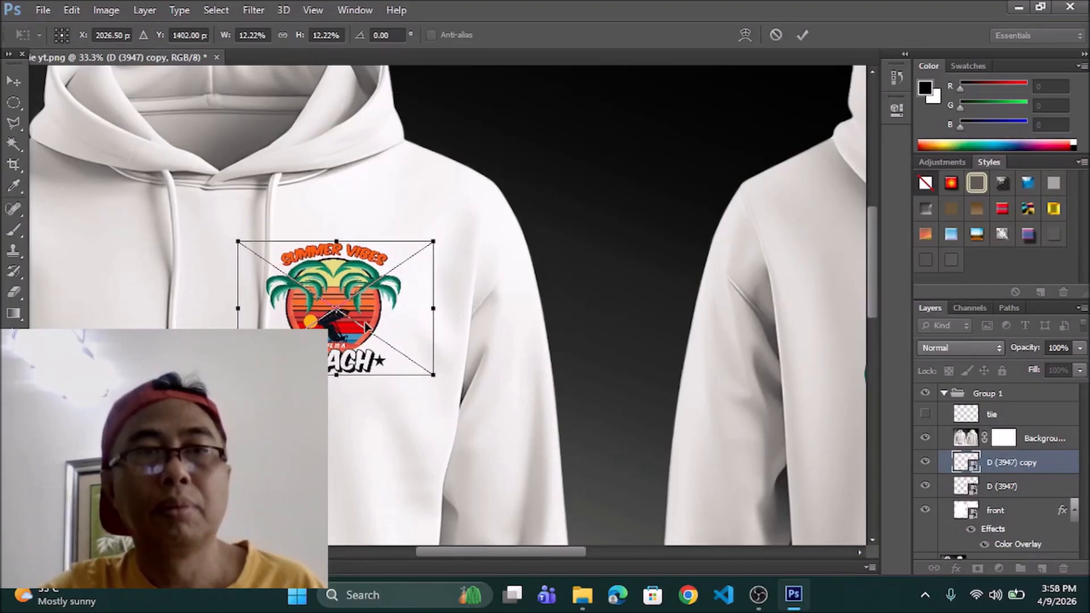
pyautogui.click(801, 36)
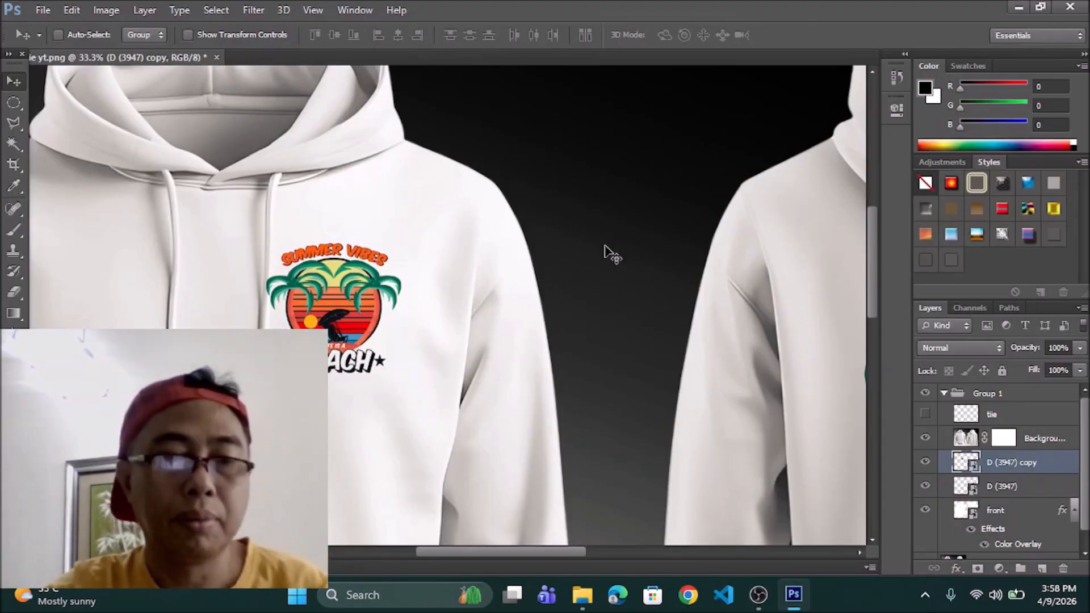
# Examine the small chest design and the large back design together on both hoodies
pyautogui.hotkey('ctrl', '-')
pyautogui.hotkey('ctrl', '-')
pyautogui.hotkey('ctrl', '-')
pyautogui.hotkey('ctrl', '-')
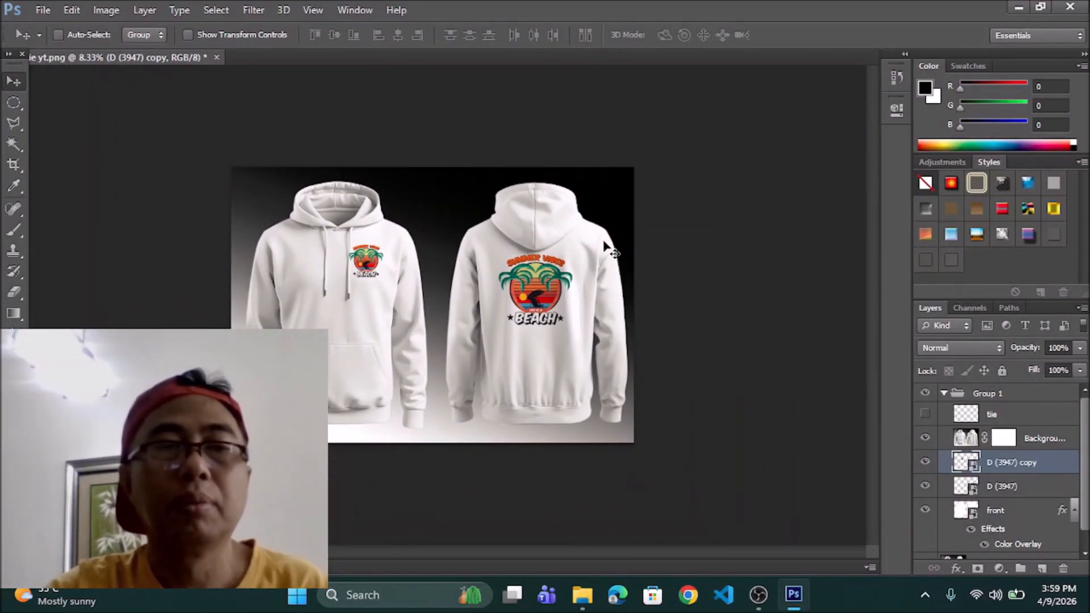
pyautogui.press('z')
pyautogui.click(440, 294)
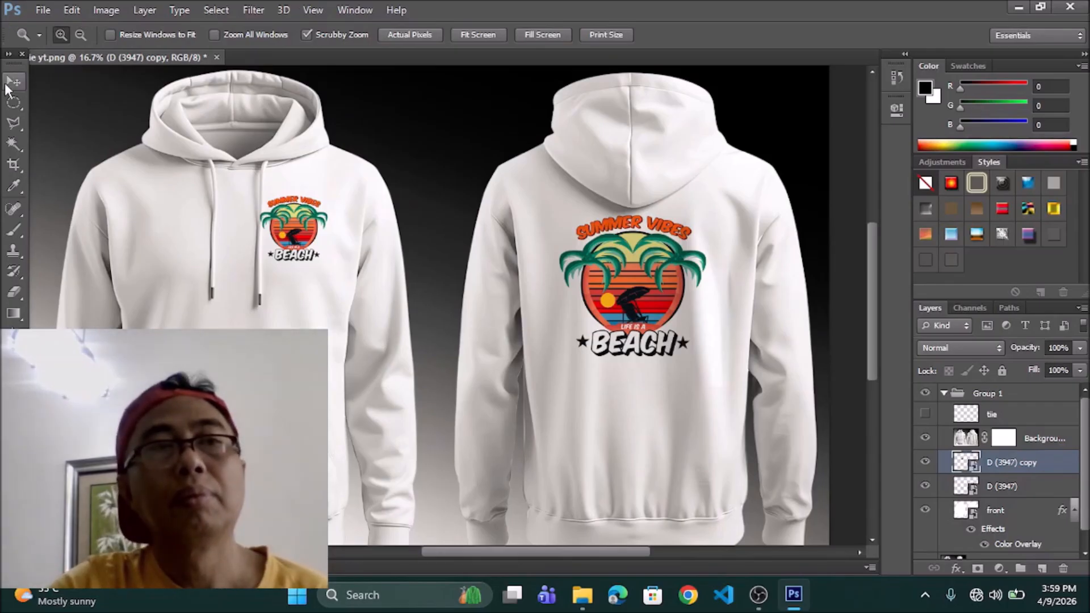
pyautogui.click(11, 81)
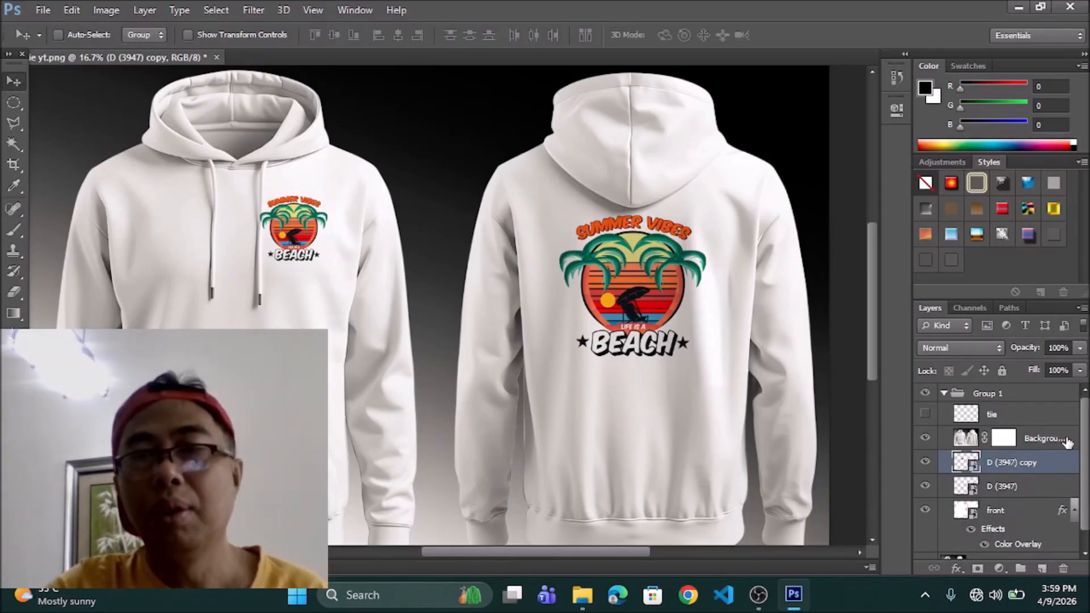
pyautogui.click(925, 487)
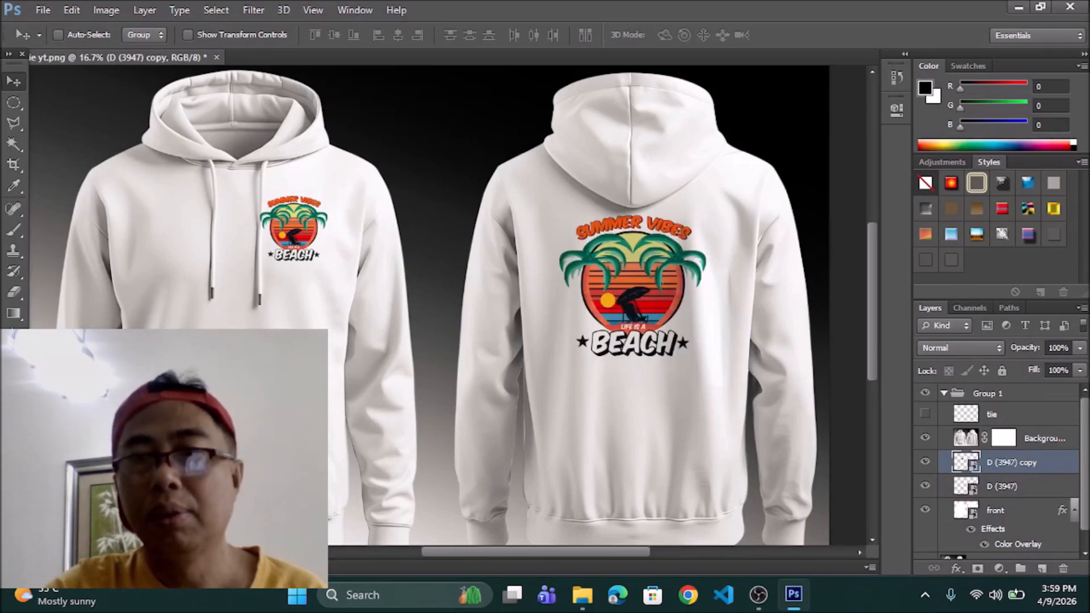
# Open the front layer's Color Overlay settings and its colour picker, keeping both hoodies in view
pyautogui.click(998, 516)
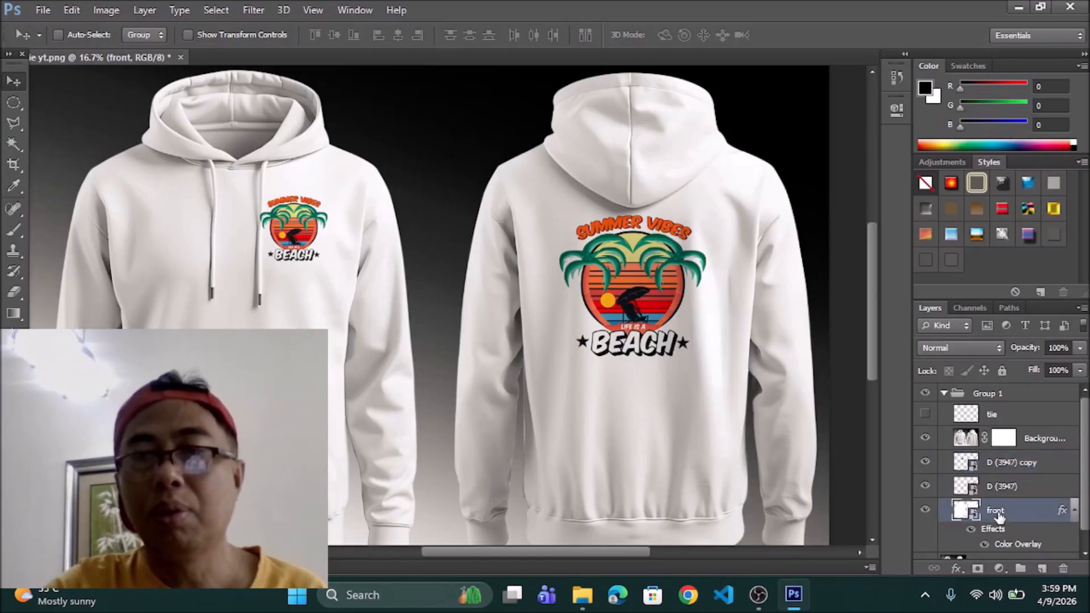
pyautogui.click(957, 568)
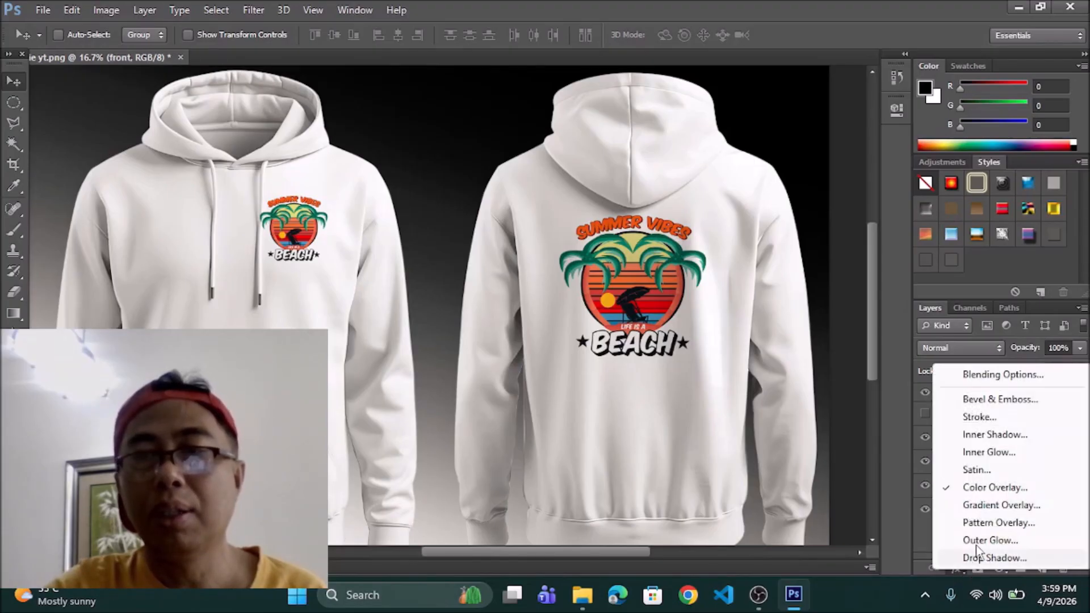
pyautogui.click(1003, 487)
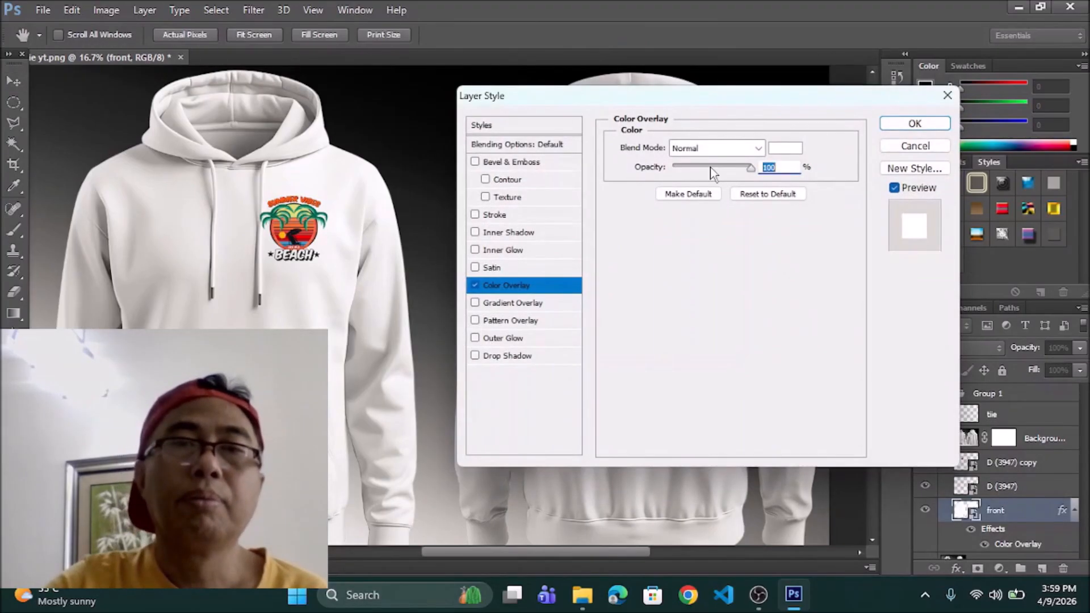
pyautogui.moveTo(754, 120); pyautogui.dragTo(815, 400)
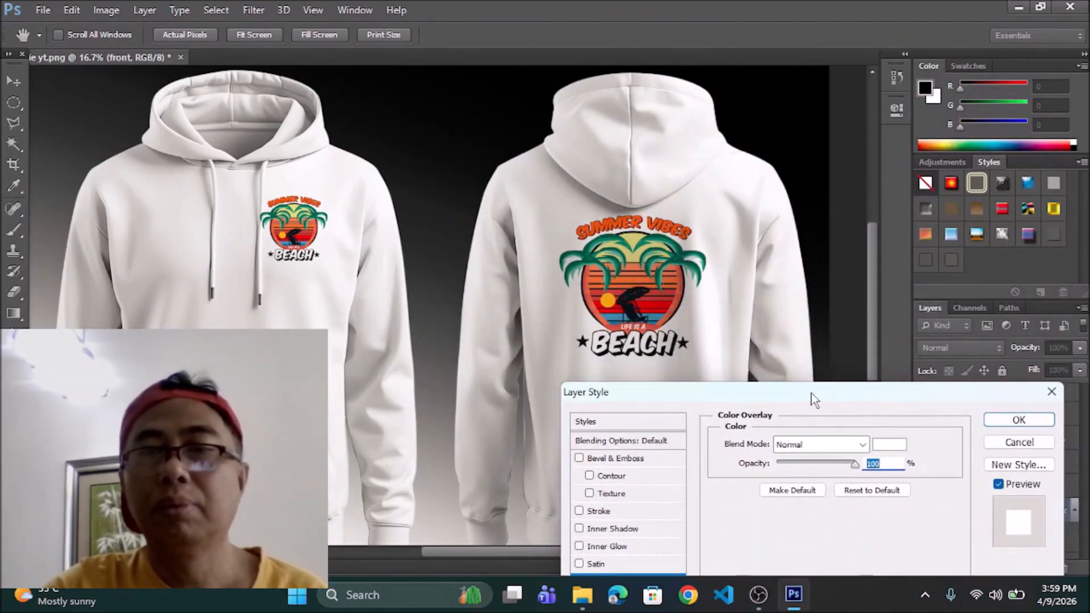
pyautogui.click(889, 443)
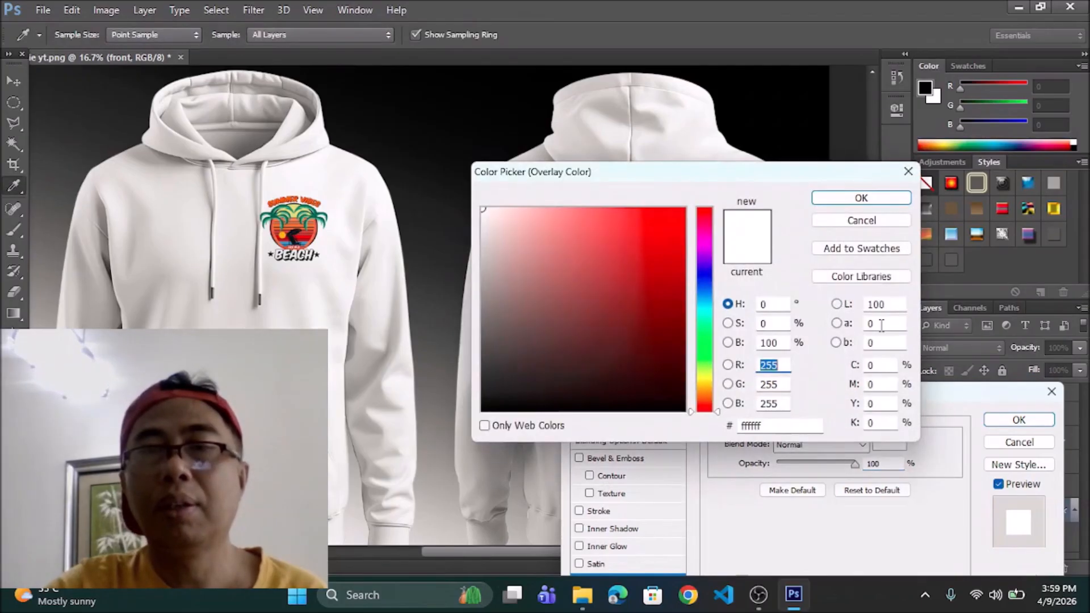
pyautogui.moveTo(673, 179); pyautogui.dragTo(1043, 149)
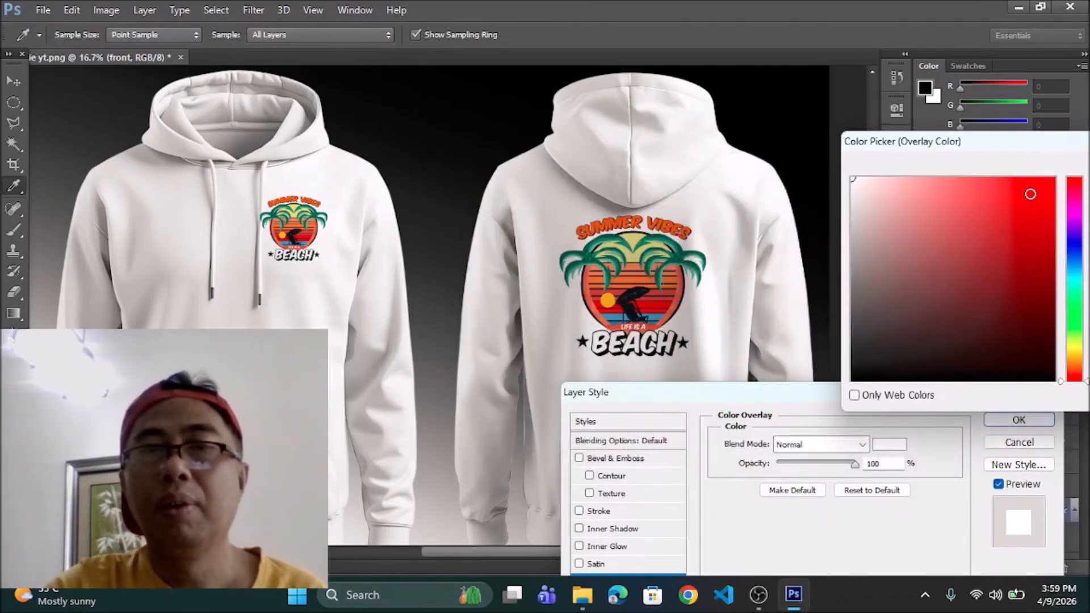
# Try bright red, blue, green and yellow as the hoodies' overlay colour
pyautogui.click(1028, 192)
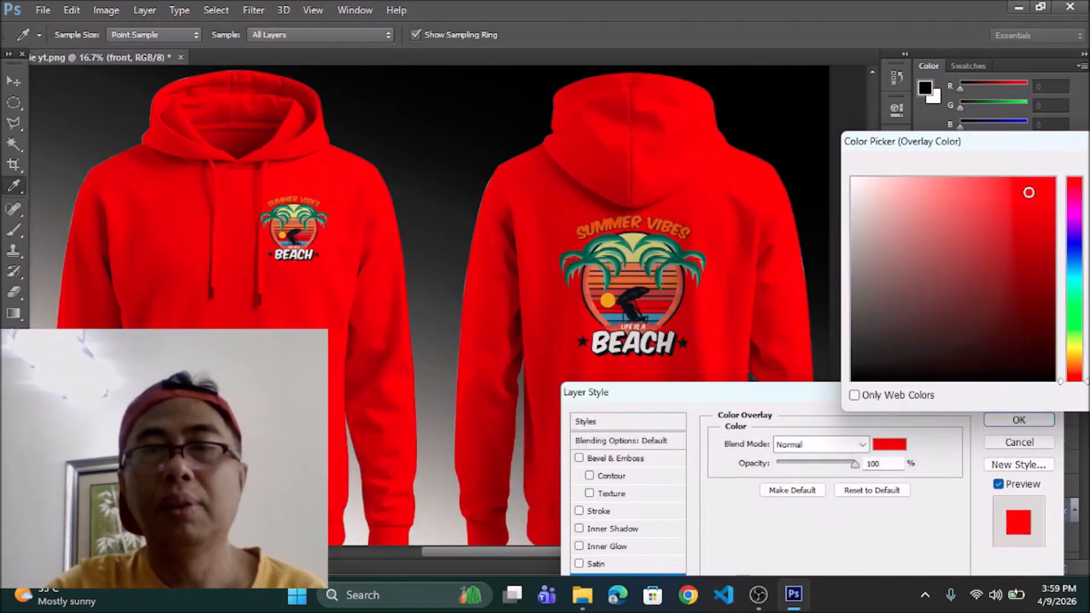
pyautogui.click(1072, 250)
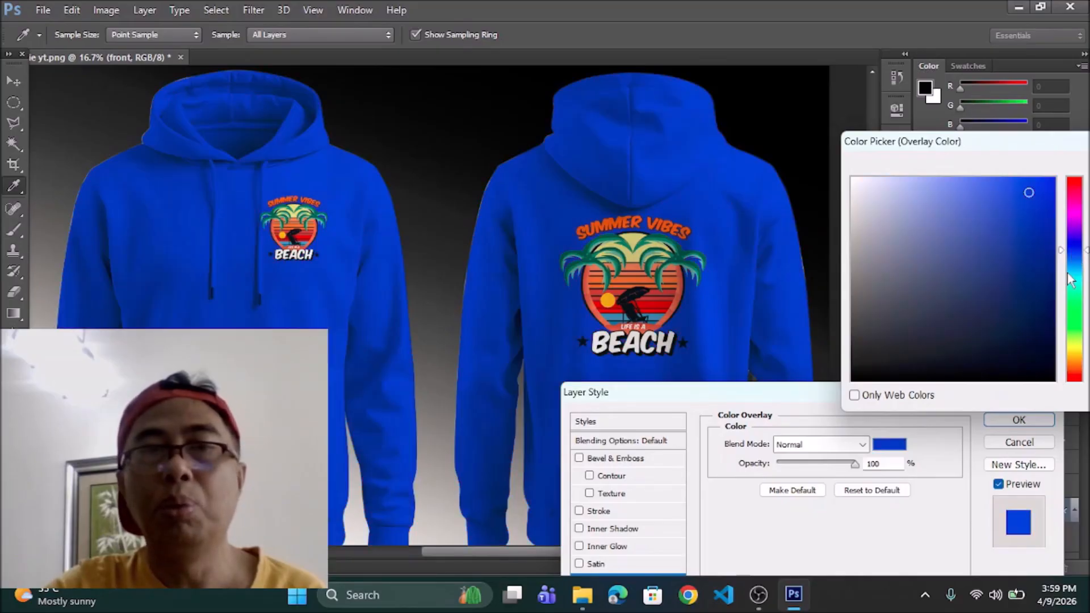
pyautogui.click(1072, 302)
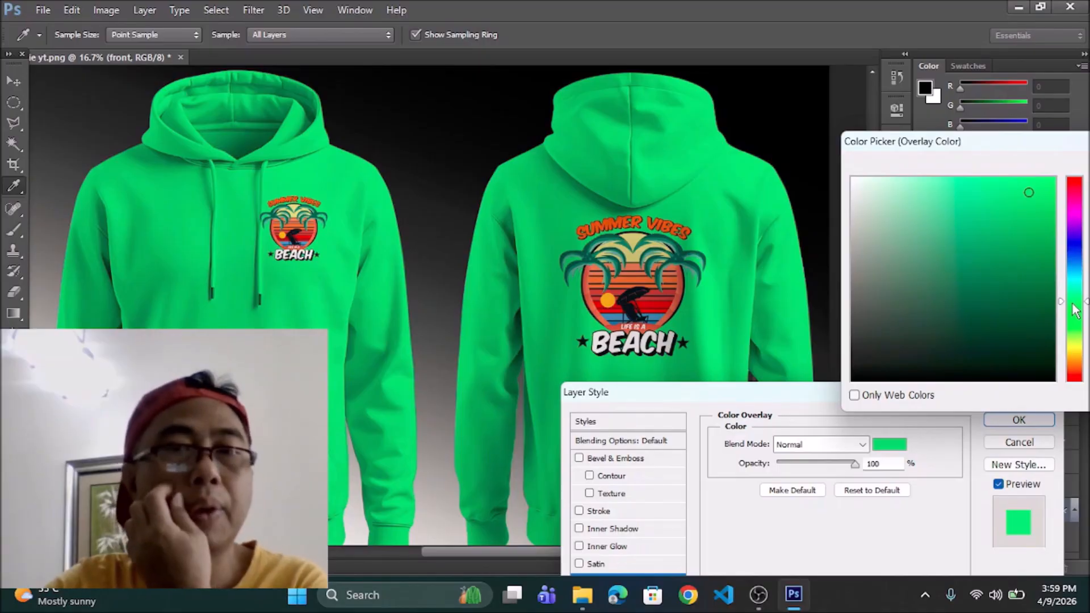
pyautogui.moveTo(1076, 319); pyautogui.dragTo(1068, 344)
pyautogui.click(1078, 352)
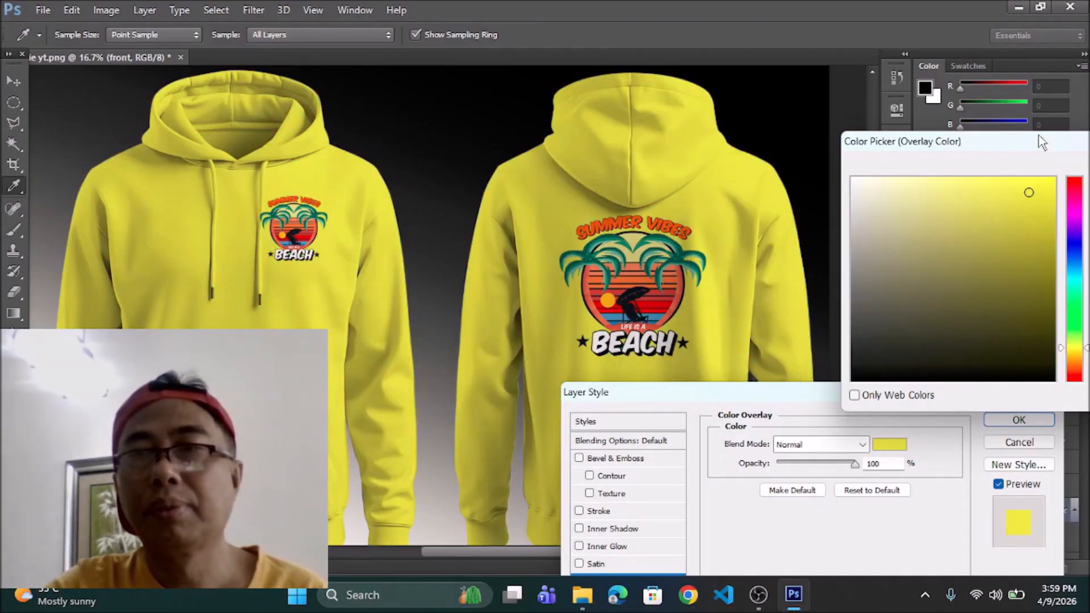
# Try a dark olive (1a1a03) and a dark green (041a03) as the hoodies' overlay colour
pyautogui.moveTo(1040, 152); pyautogui.dragTo(960, 51)
pyautogui.moveTo(943, 267); pyautogui.dragTo(947, 259)
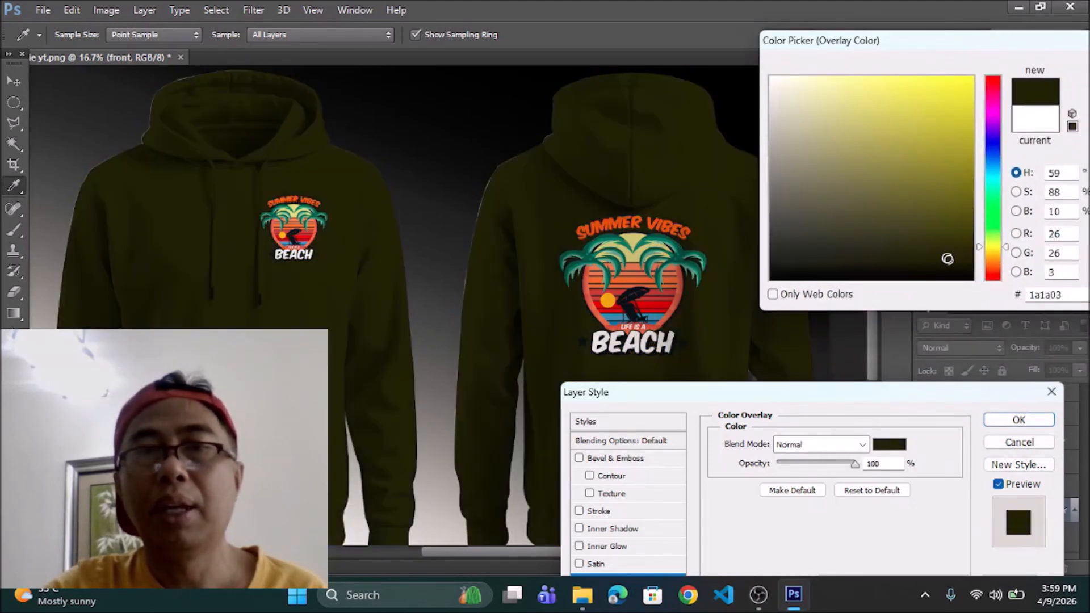
pyautogui.click(995, 213)
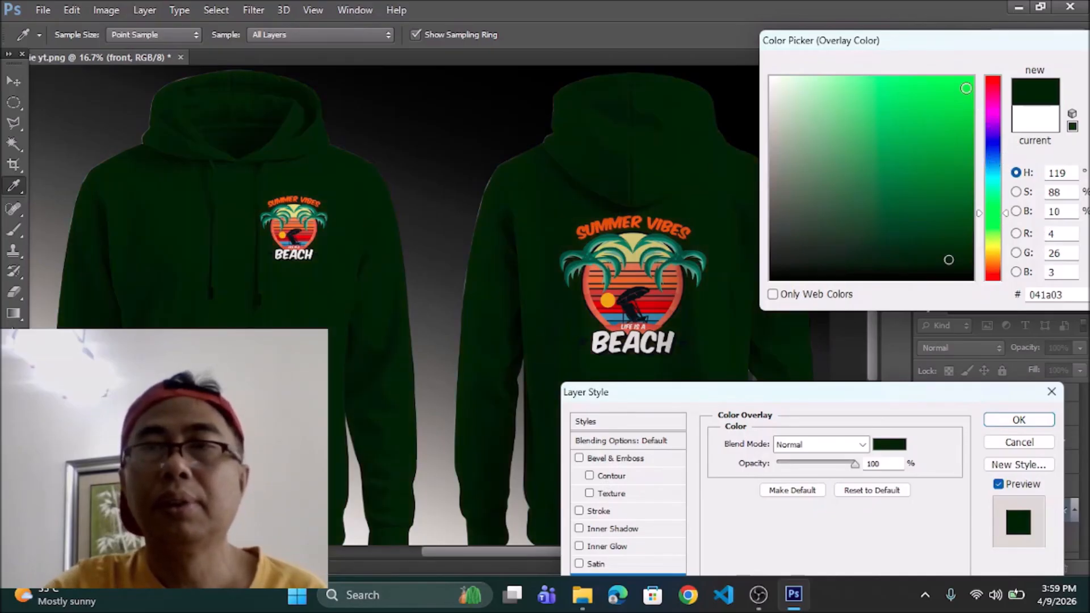
# Set the front layer's overlay colour to bright red ff193f and apply the layer style
pyautogui.click(966, 88)
pyautogui.click(996, 83)
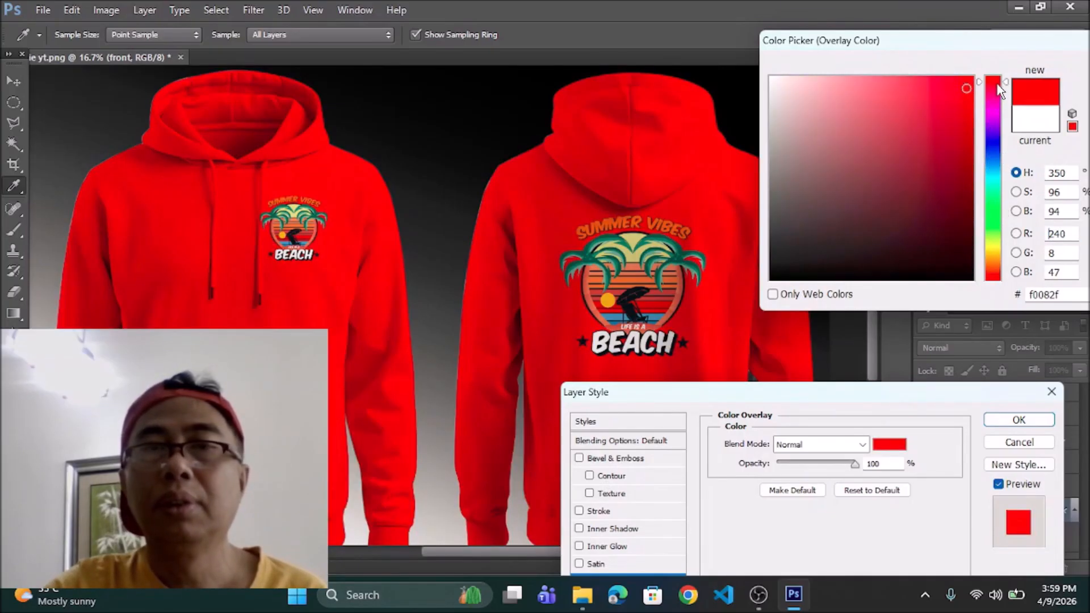
pyautogui.click(958, 122)
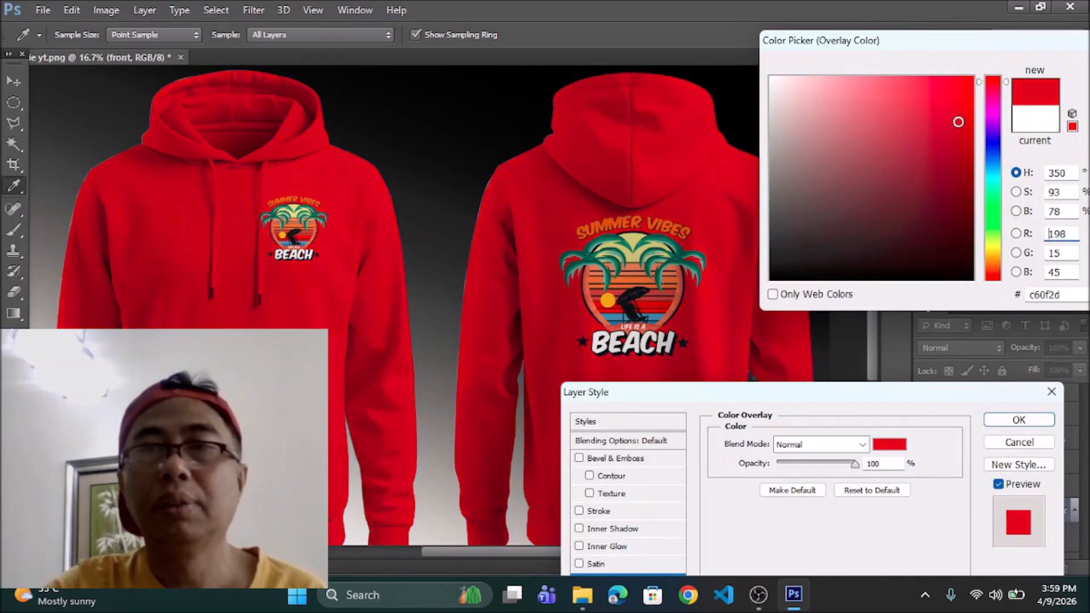
pyautogui.click(953, 78)
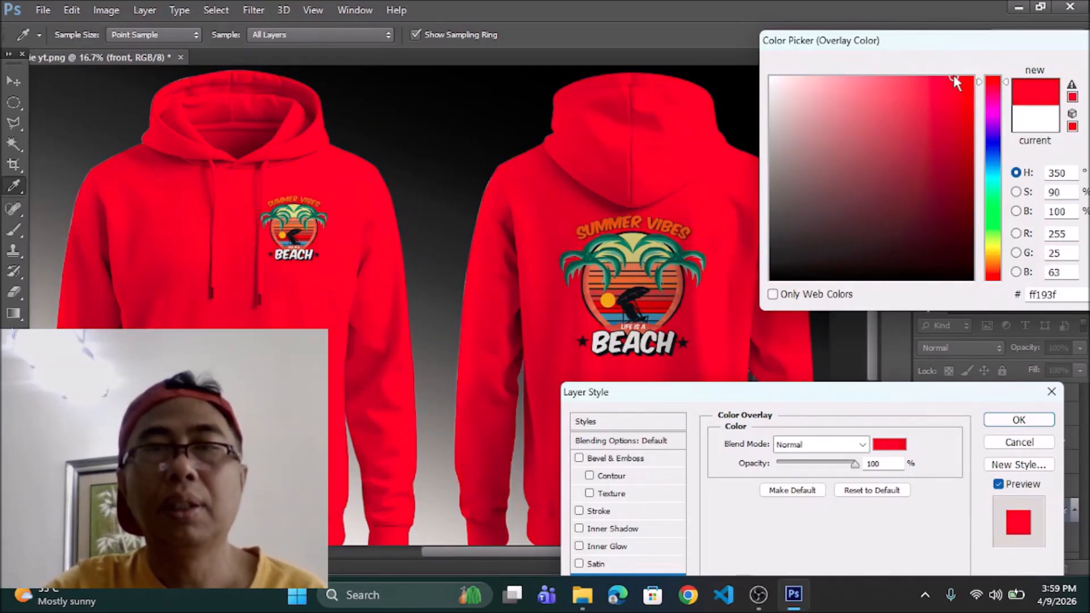
pyautogui.moveTo(1034, 50); pyautogui.dragTo(880, 56)
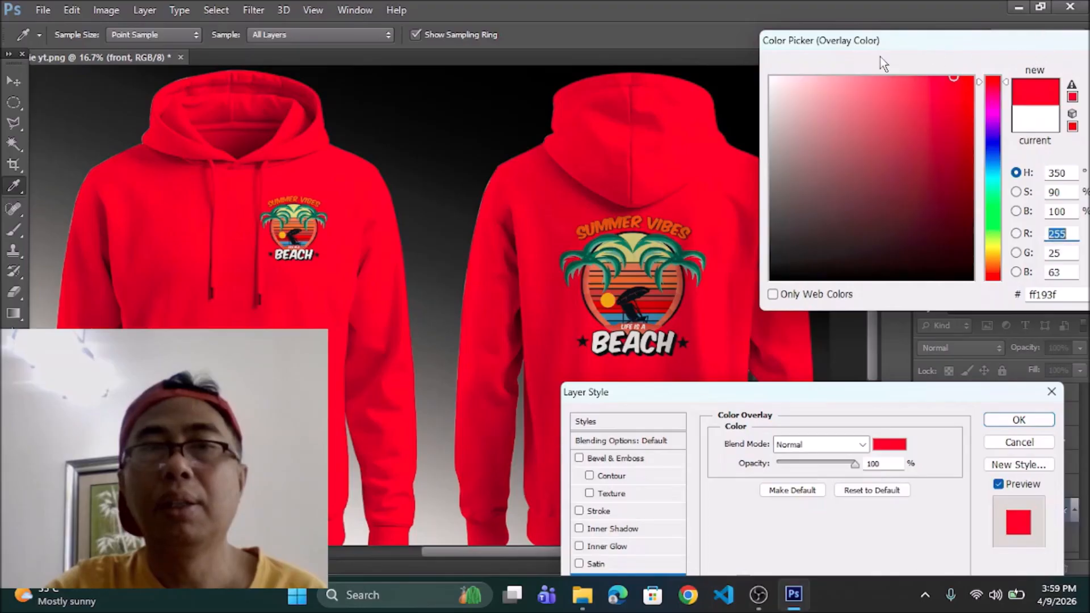
pyautogui.moveTo(1031, 52); pyautogui.dragTo(783, 60)
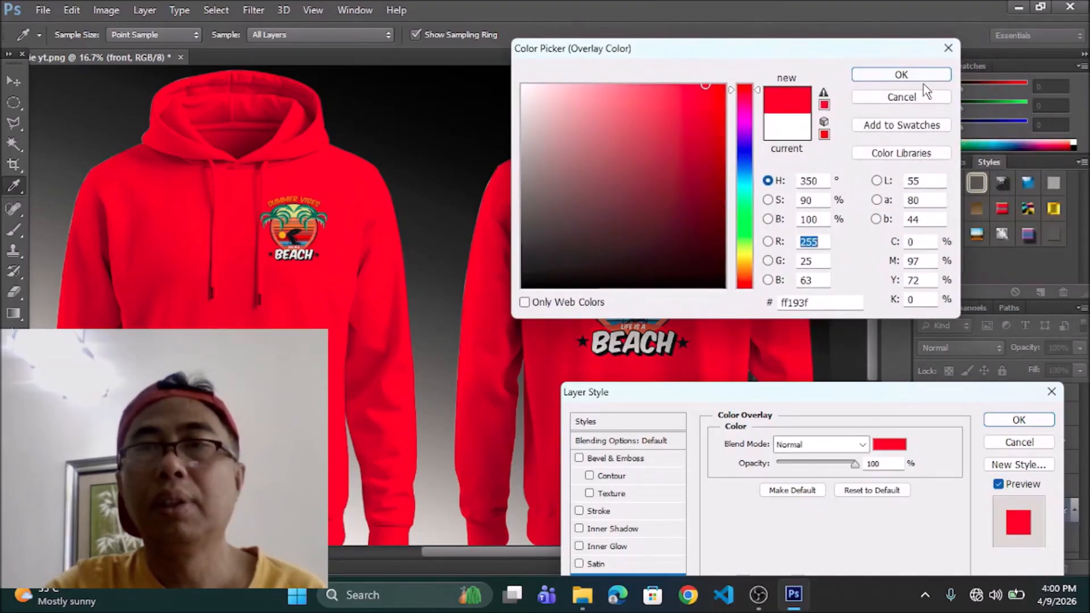
pyautogui.click(929, 76)
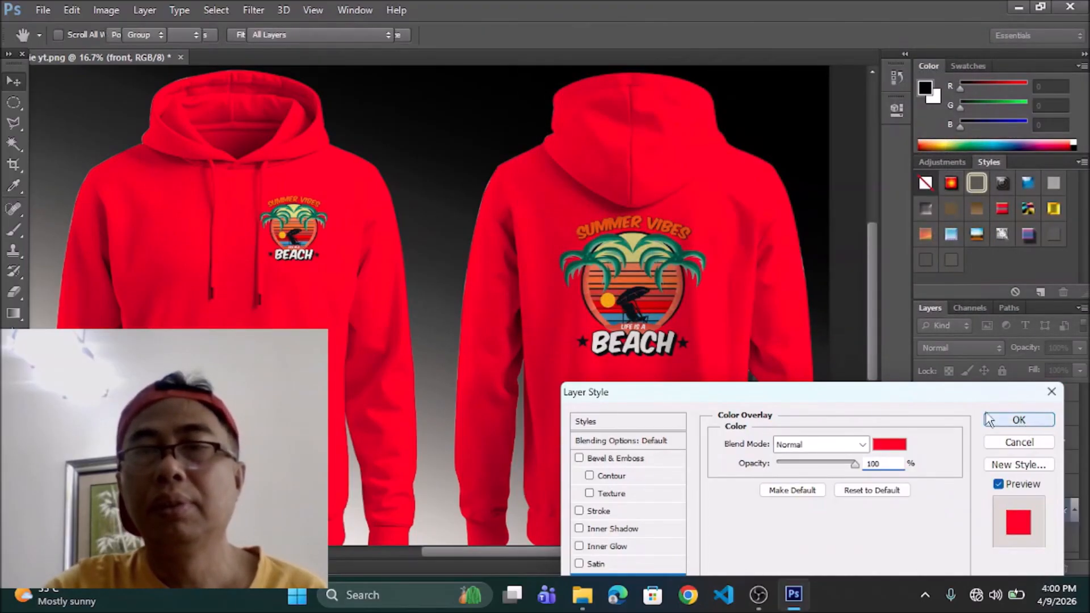
pyautogui.click(1018, 420)
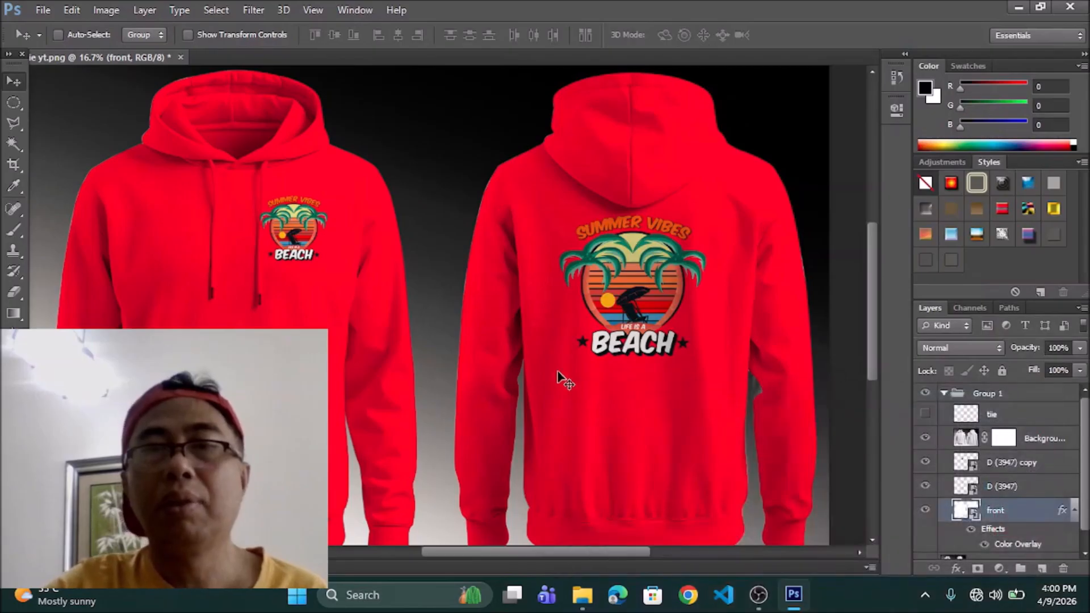
# Hide both D (3947) designs and place the D (3948) artwork on the front hoodie's chest at about 16.14%
pyautogui.click(925, 485)
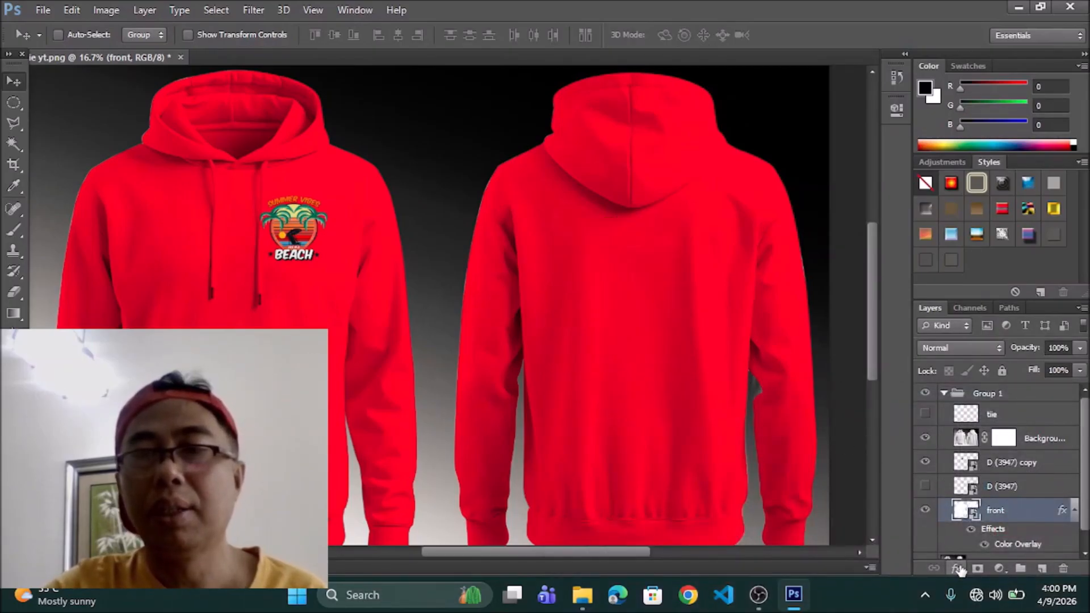
pyautogui.click(927, 461)
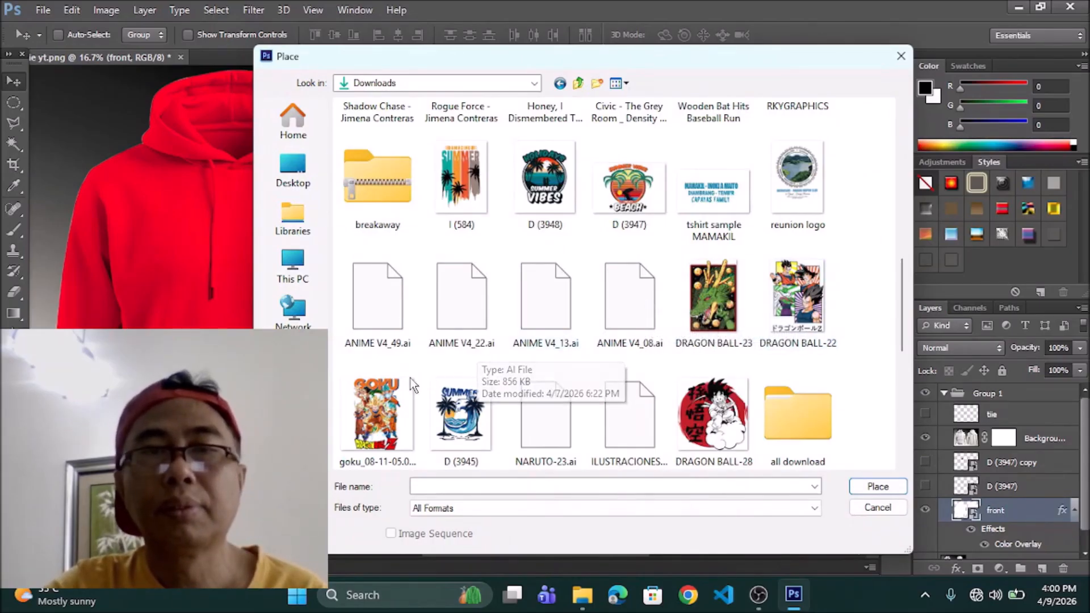
pyautogui.click(542, 189)
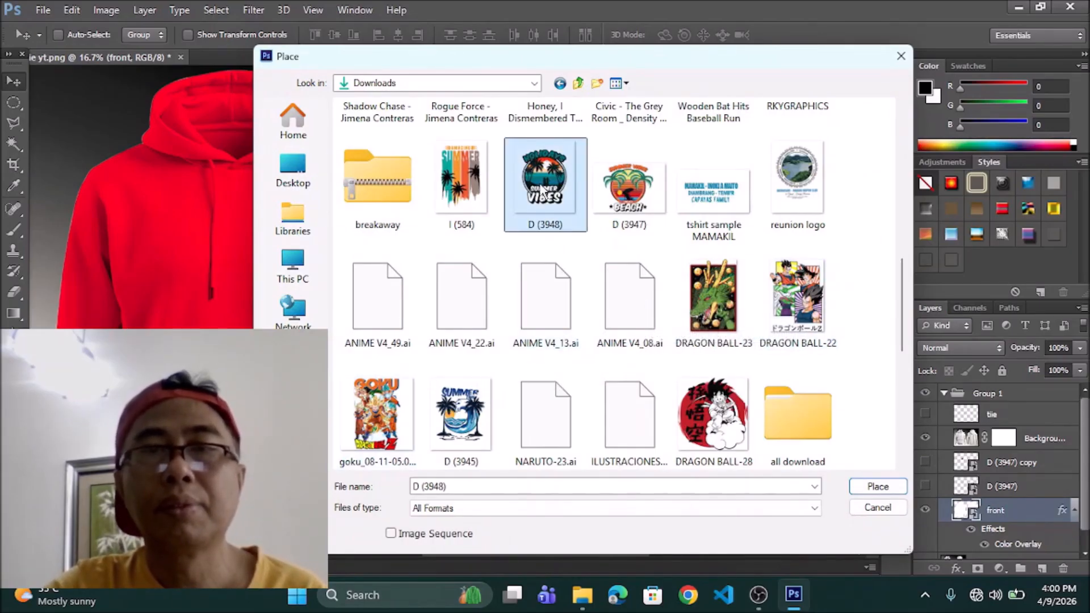
pyautogui.click(877, 486)
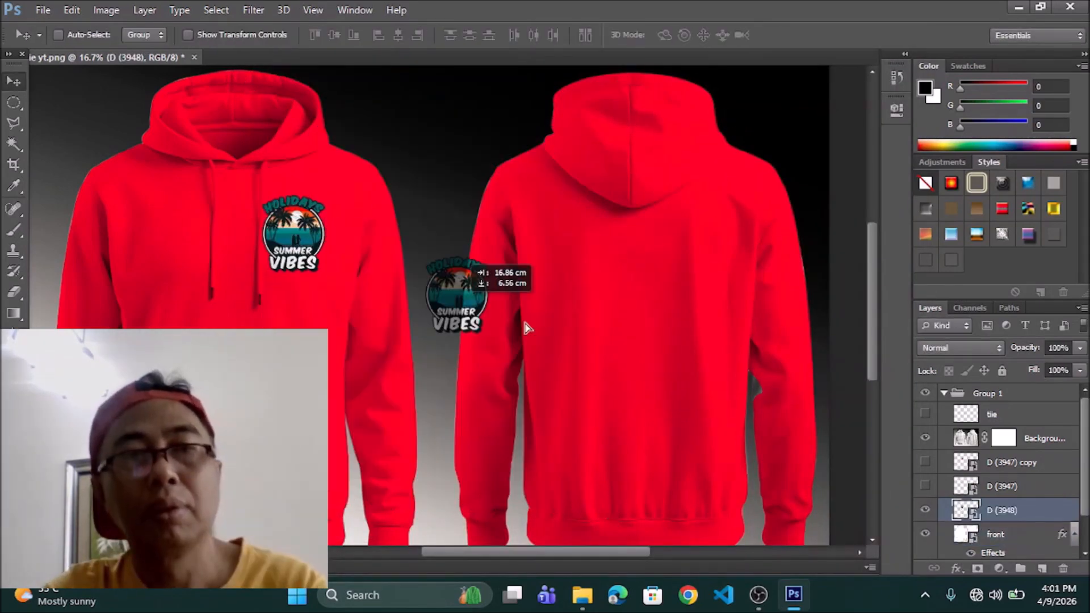
# Duplicate the D (3948) artwork onto the back hoodie, scale the copy to about 35.5% and centre it below the hood
pyautogui.moveTo(482, 314); pyautogui.dragTo(659, 334)
pyautogui.hotkey('ctrl', 't')
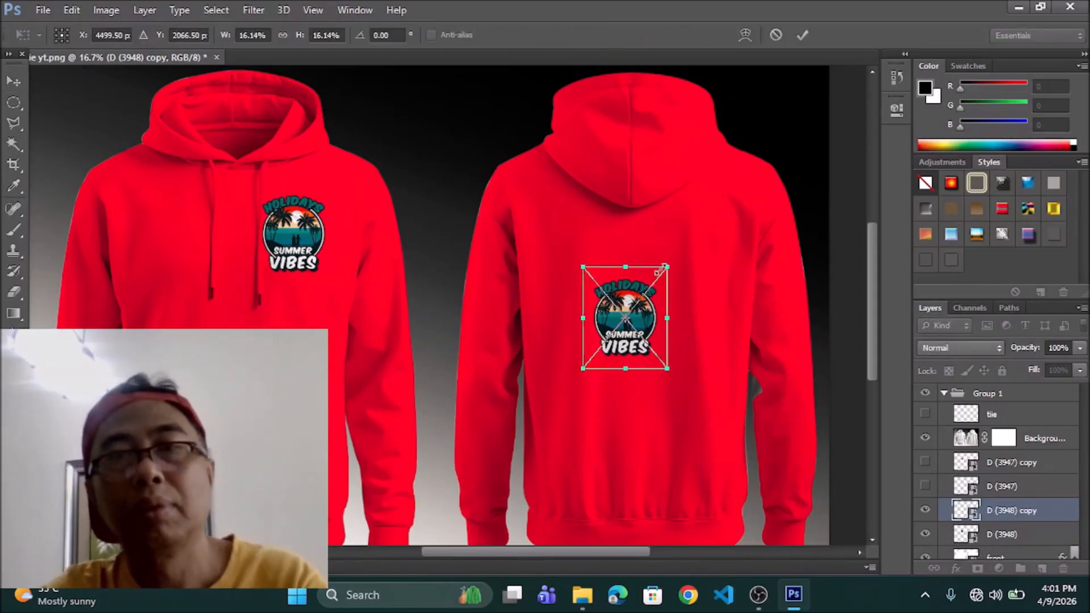
pyautogui.moveTo(661, 268); pyautogui.dragTo(766, 143)
pyautogui.moveTo(675, 293); pyautogui.dragTo(706, 325)
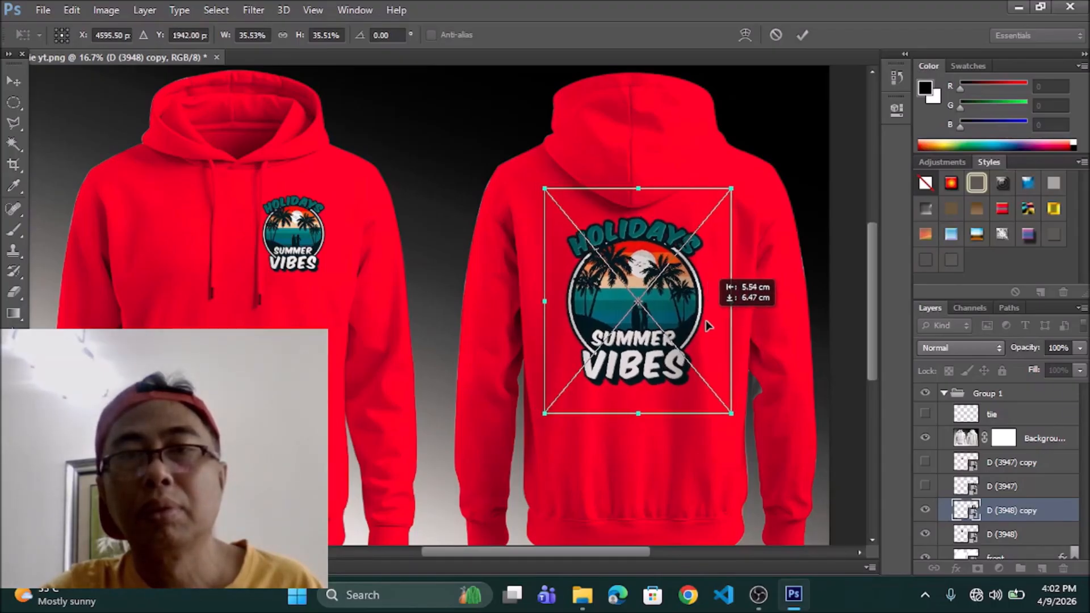
pyautogui.click(802, 36)
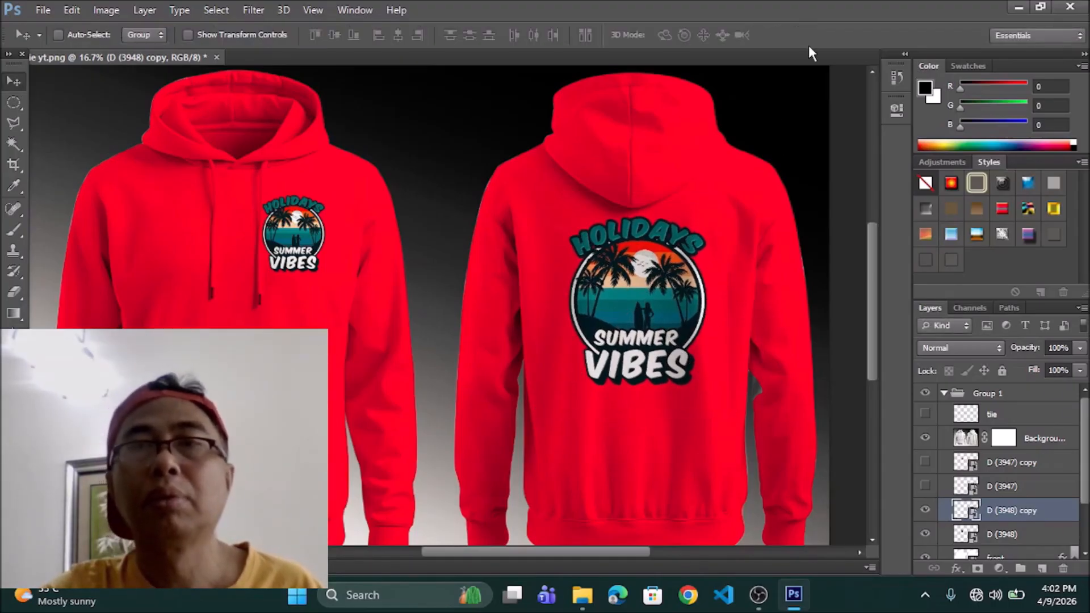
pyautogui.moveTo(649, 323); pyautogui.dragTo(644, 326)
# Set the front layer's Color Overlay to bright blue, apply it, and preview the mockup full screen
pyautogui.rightClick(682, 334)
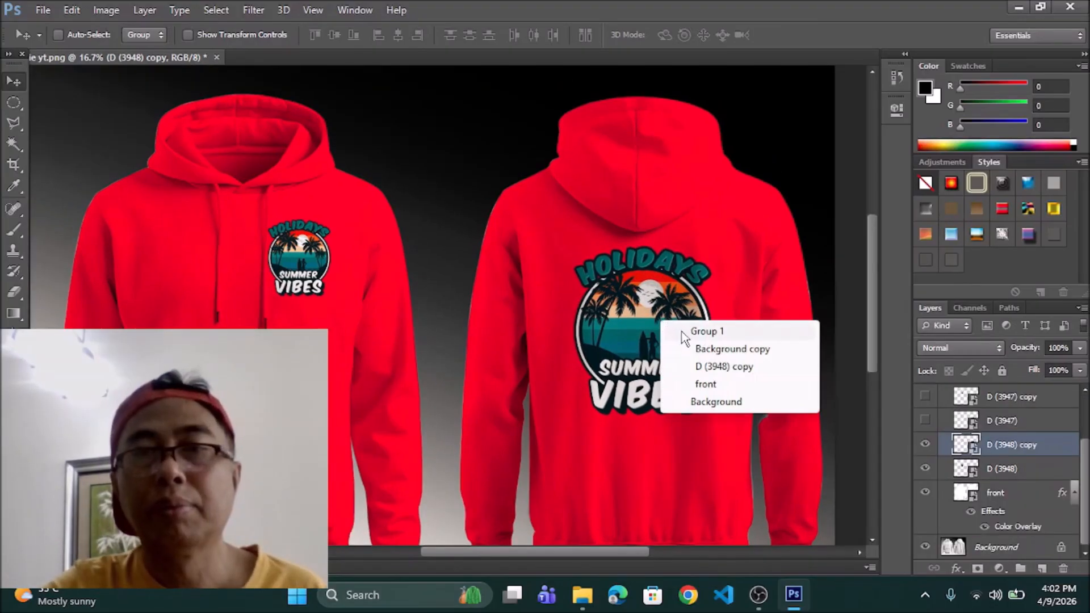
pyautogui.click(679, 388)
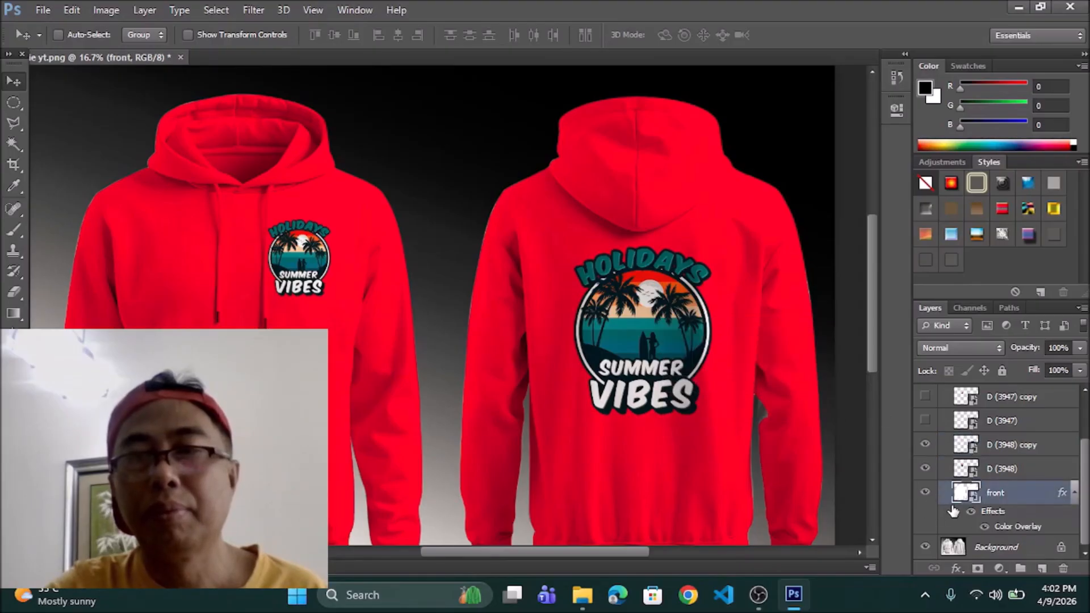
pyautogui.click(954, 571)
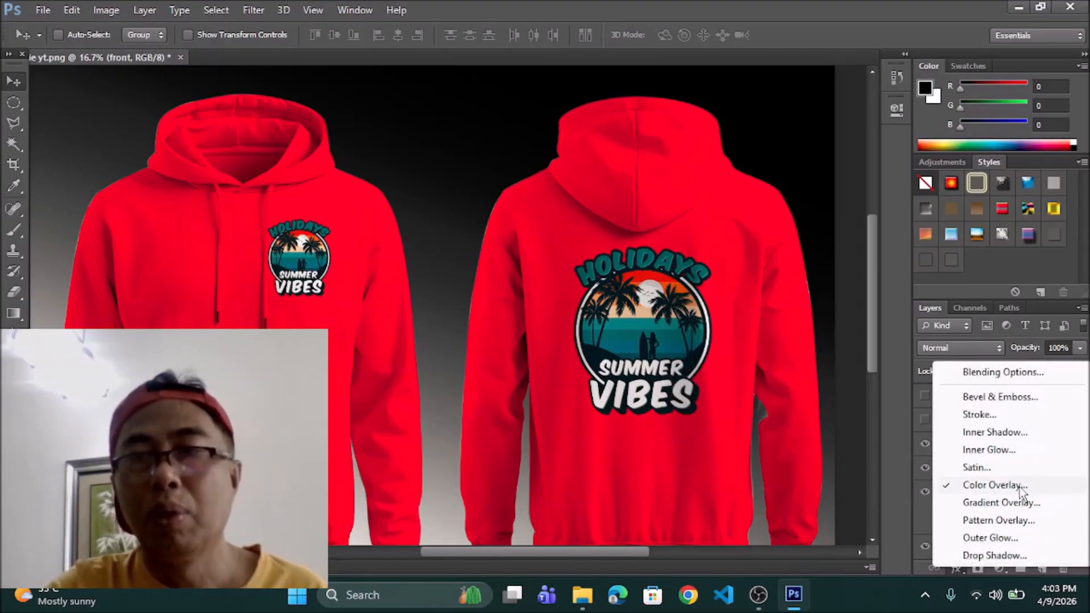
pyautogui.click(700, 372)
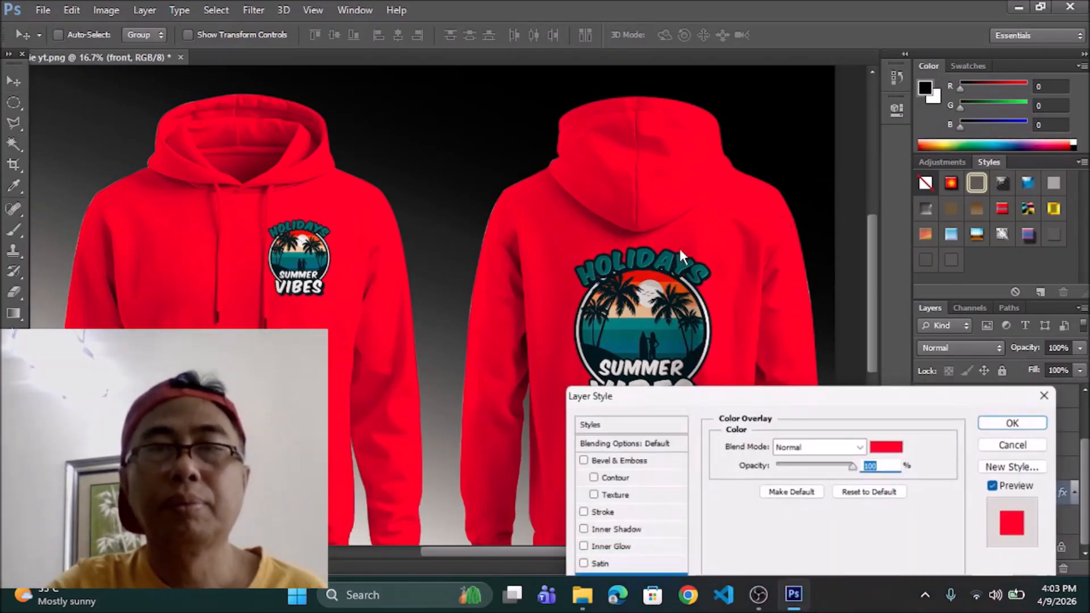
pyautogui.moveTo(798, 392); pyautogui.dragTo(976, 126)
pyautogui.click(1082, 177)
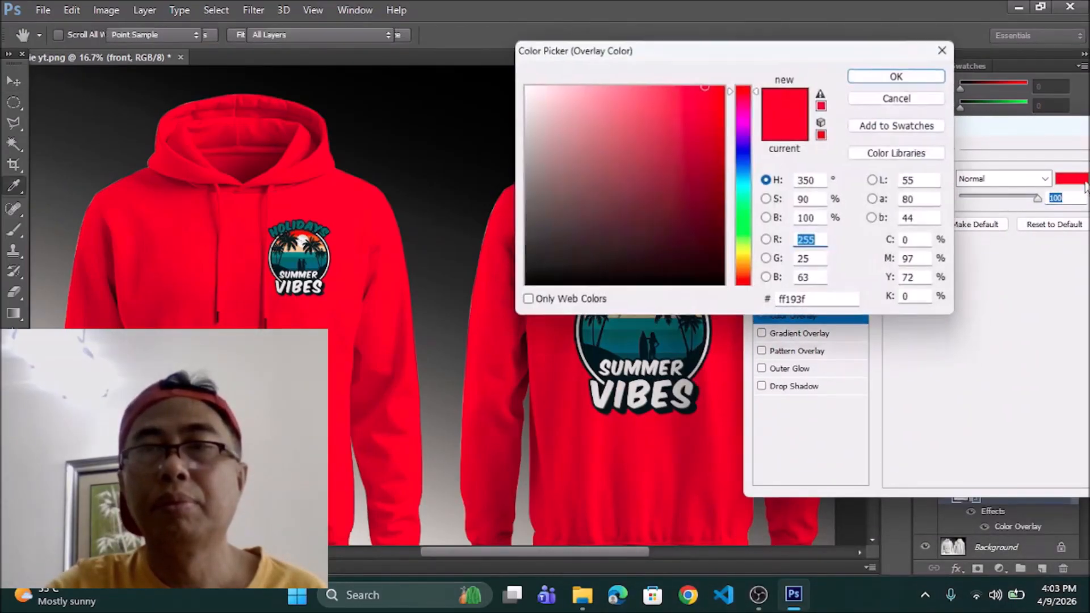
pyautogui.moveTo(698, 57); pyautogui.dragTo(962, 55)
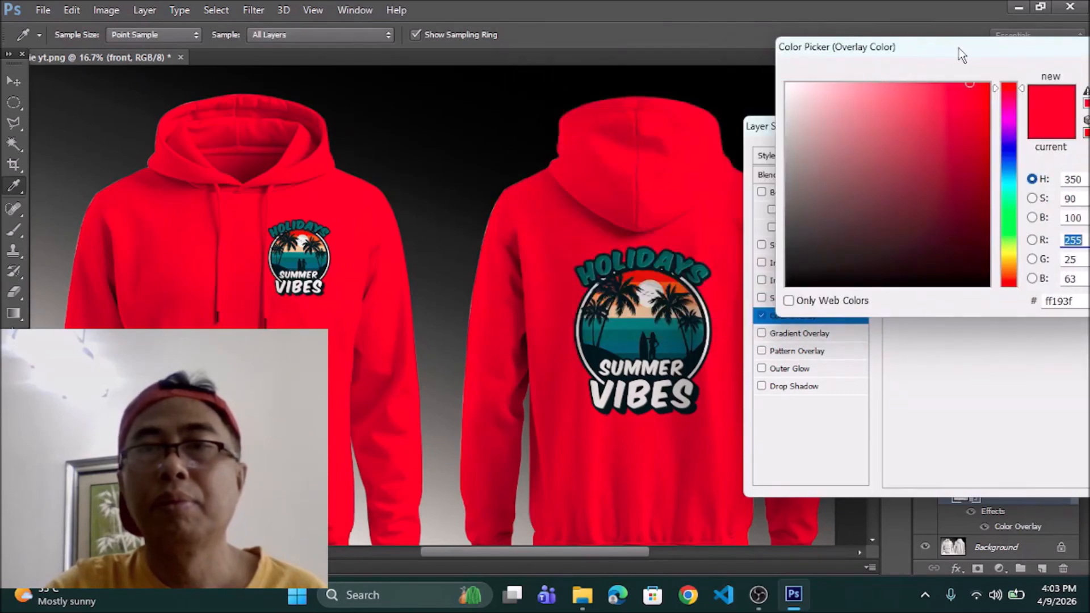
pyautogui.click(1013, 157)
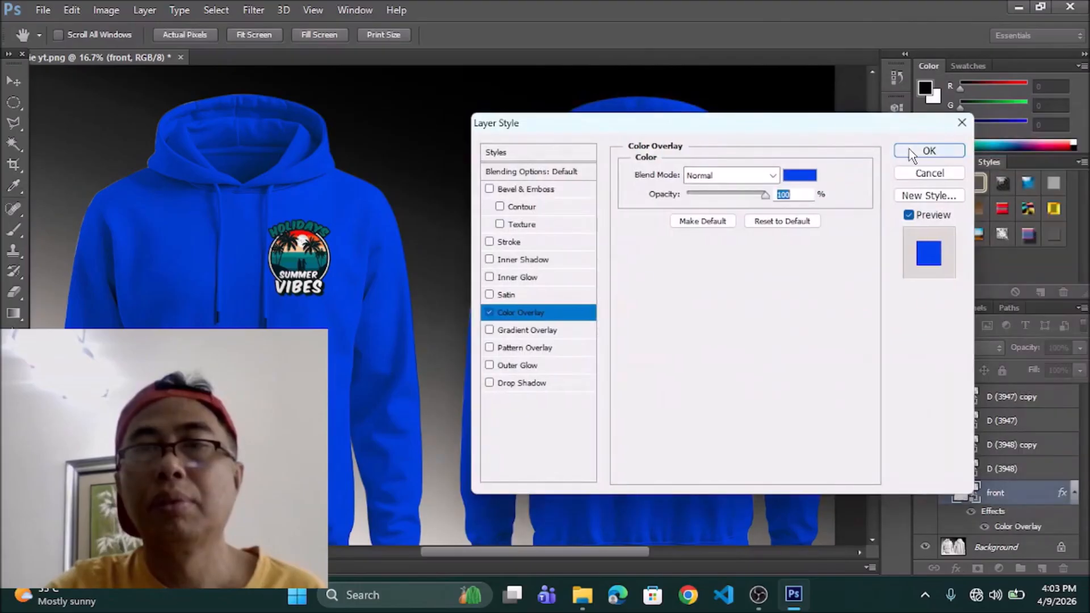
pyautogui.press('Return')
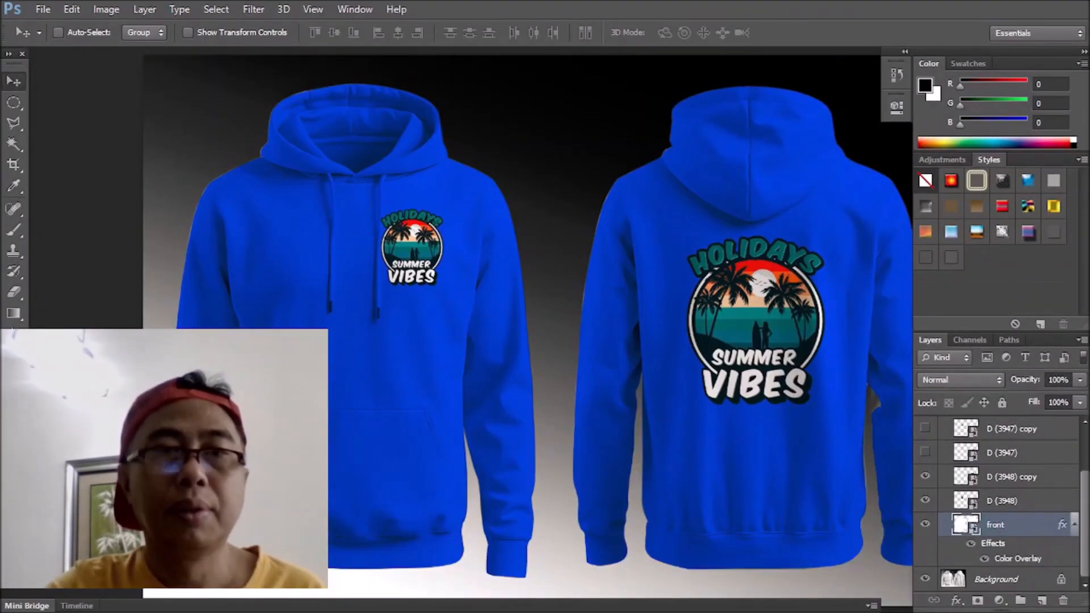
pyautogui.press('f')
pyautogui.press('f')
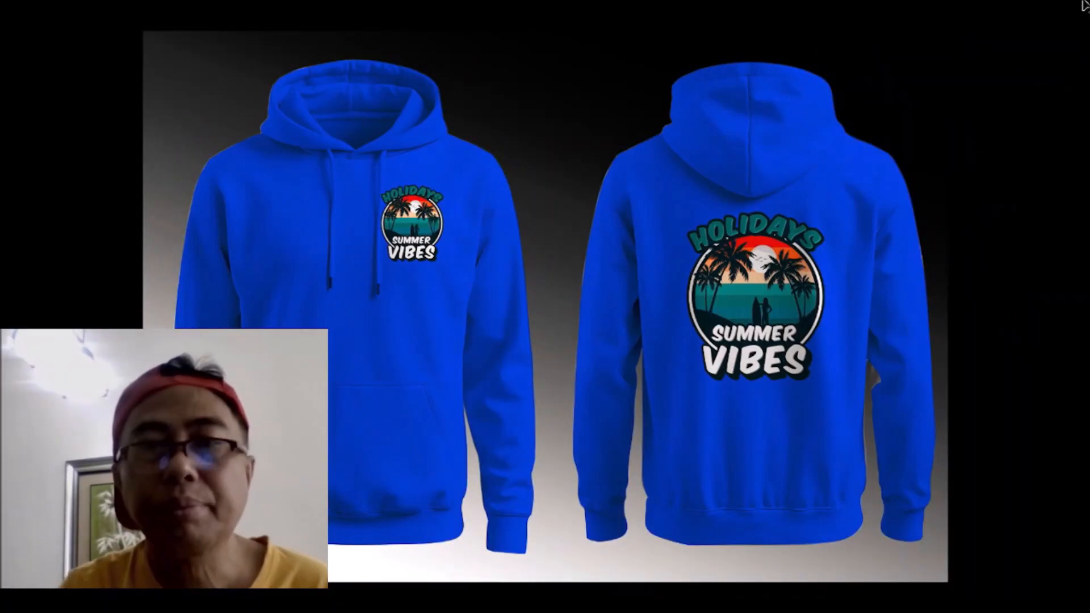
pyautogui.press('f')
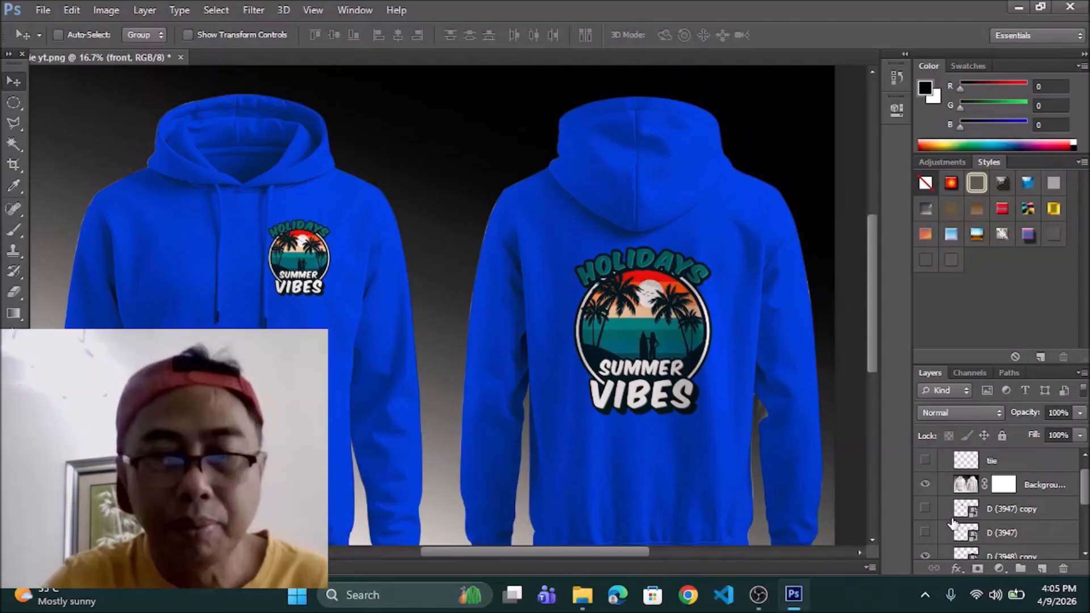
# Set the front layer's Color Overlay to white ffffff and apply the layer style
pyautogui.scroll(-3, 997, 506)
pyautogui.click(956, 569)
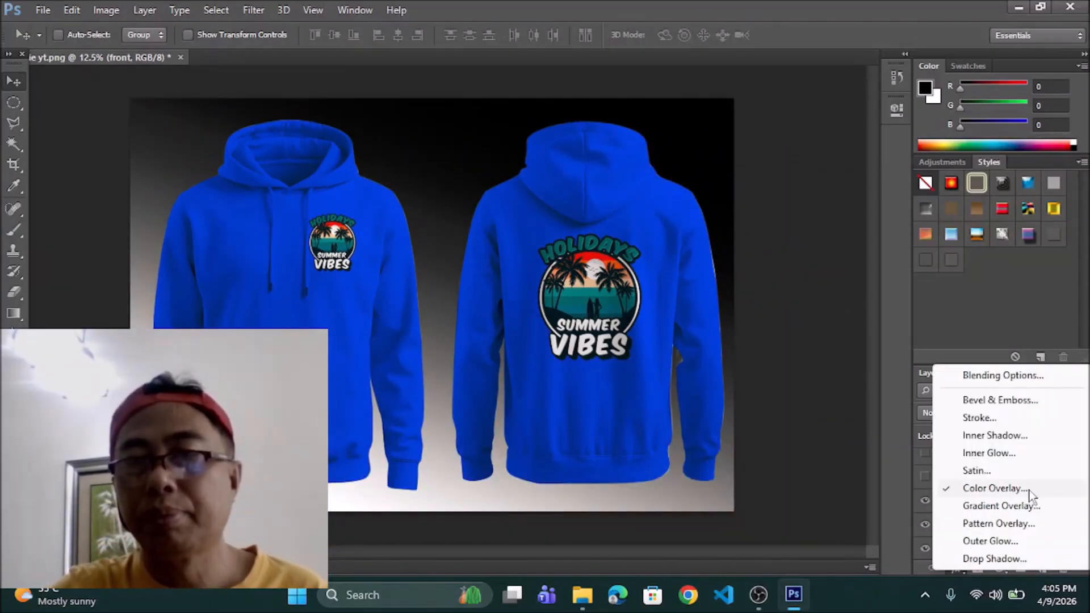
pyautogui.click(1027, 491)
pyautogui.click(800, 175)
pyautogui.click(464, 142)
pyautogui.click(842, 131)
pyautogui.click(800, 174)
pyautogui.moveTo(492, 181)
pyautogui.mouseDown()
pyautogui.moveTo(493, 275)
pyautogui.moveTo(470, 143)
pyautogui.mouseUp()
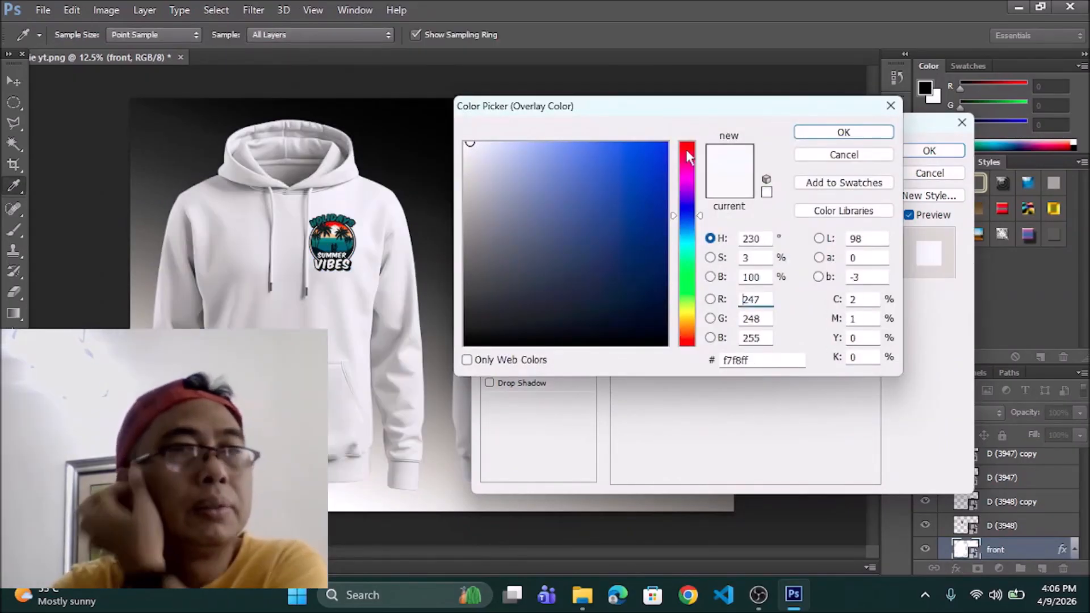
pyautogui.click(766, 193)
pyautogui.click(854, 135)
pyautogui.click(929, 151)
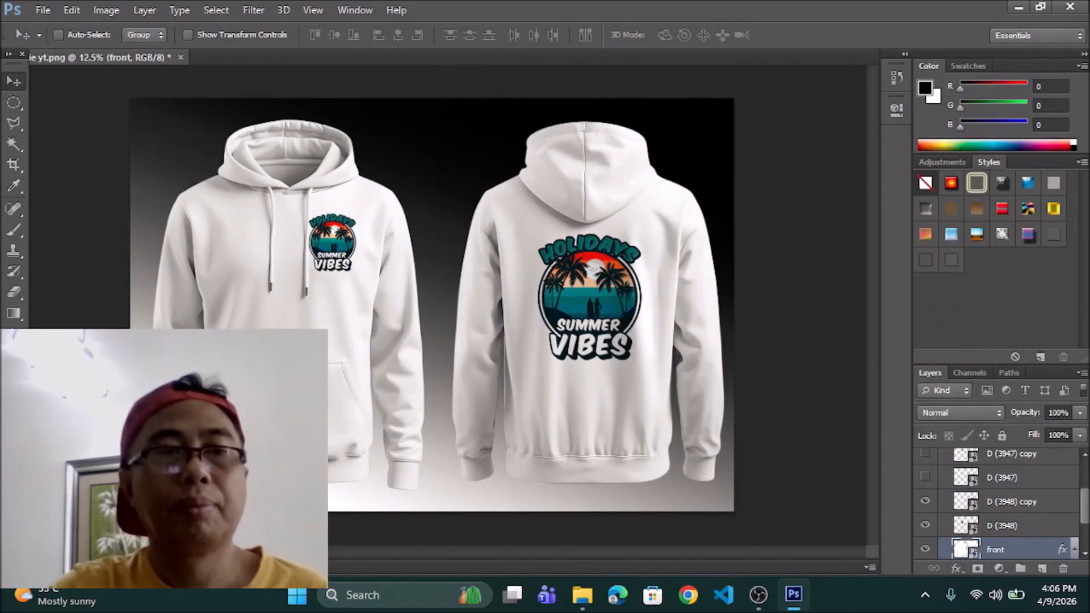
# Open the reunion logo, scale it down on the front hoodie's chest, and size the family lettering to about 641% on the back hoodie
pyautogui.click(14, 486)
pyautogui.click(462, 240)
pyautogui.press('v')
pyautogui.rightClick(628, 301)
pyautogui.click(716, 363)
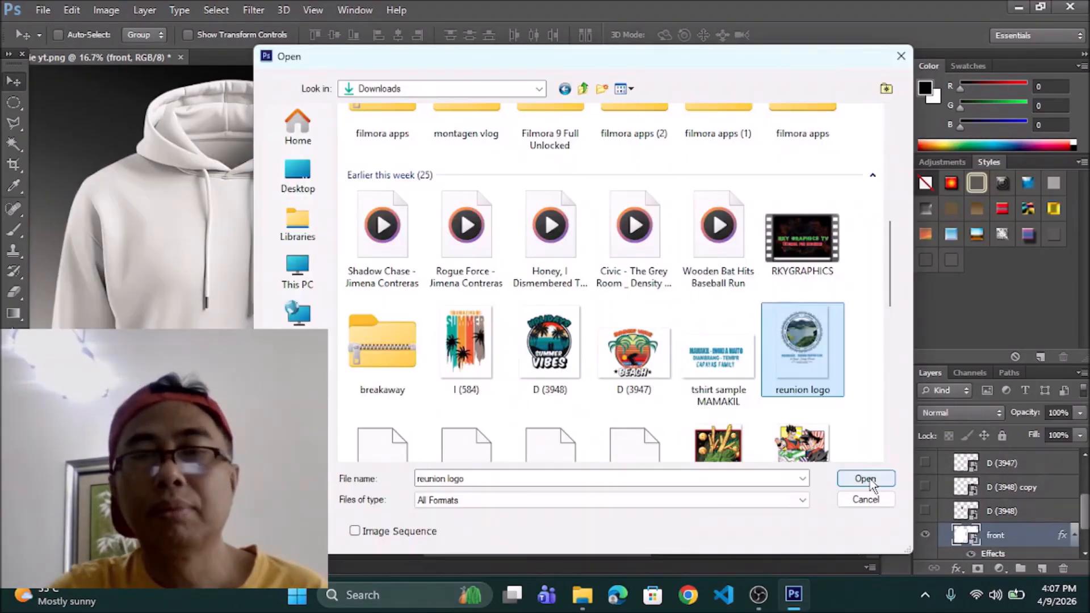
pyautogui.click(871, 482)
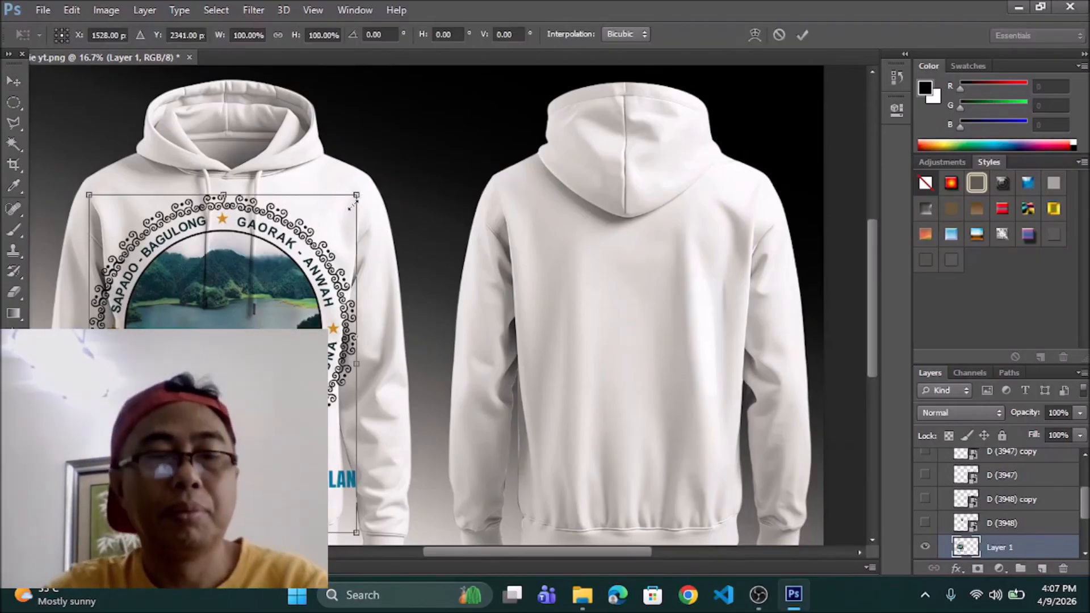
pyautogui.moveTo(352, 207); pyautogui.dragTo(309, 193)
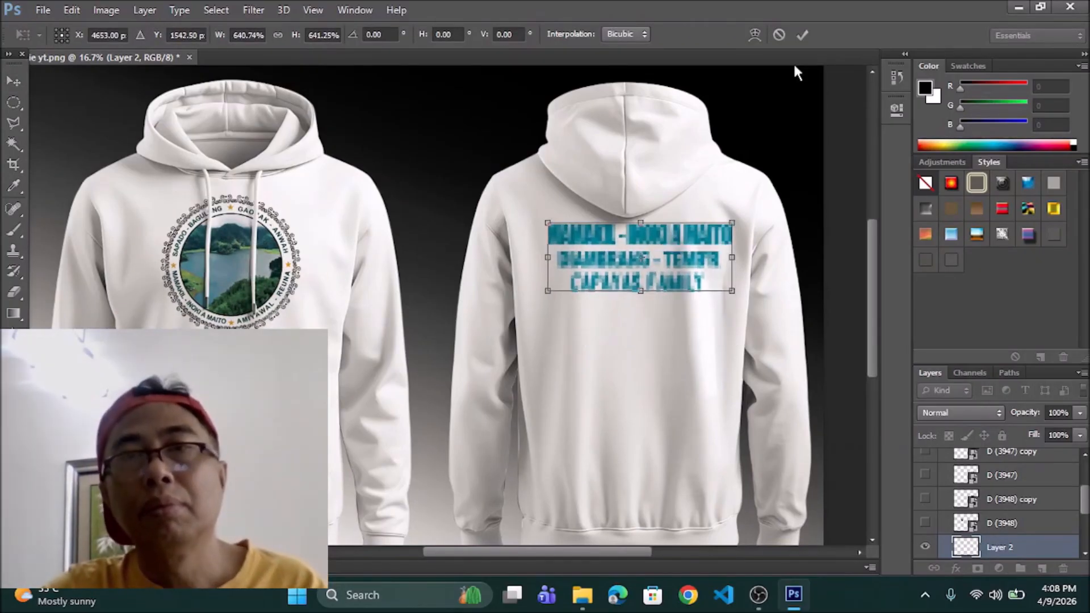
pyautogui.click(802, 34)
pyautogui.moveTo(621, 292); pyautogui.dragTo(633, 288)
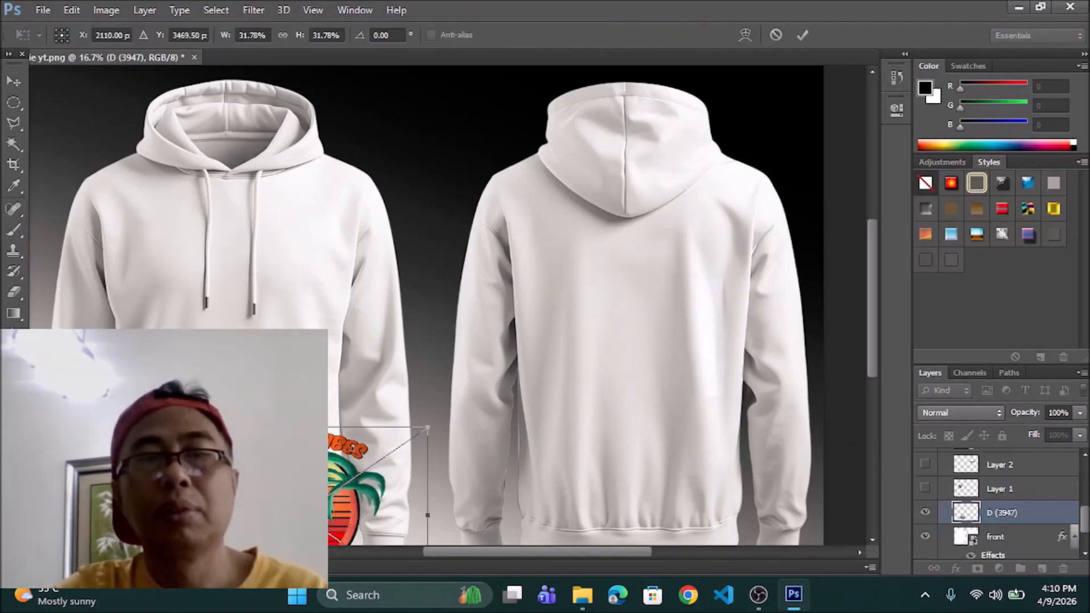
# Place the D (3947) artwork at 31.78% on the front hoodie and duplicate it so the back hoodie carries the design too
pyautogui.moveTo(314, 496); pyautogui.dragTo(238, 271)
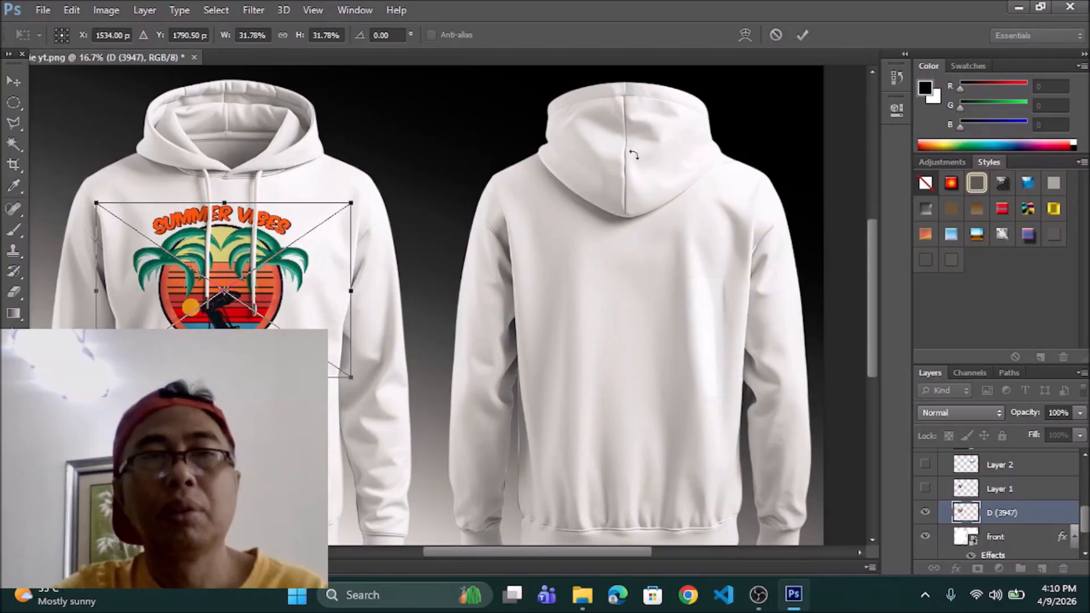
pyautogui.click(801, 34)
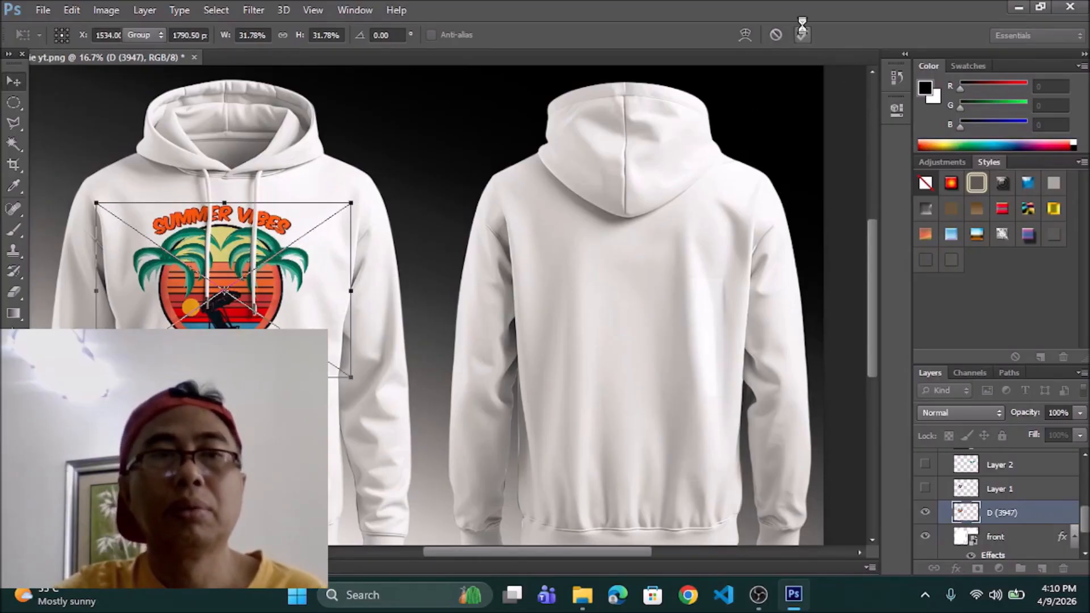
pyautogui.moveTo(267, 269); pyautogui.dragTo(273, 275)
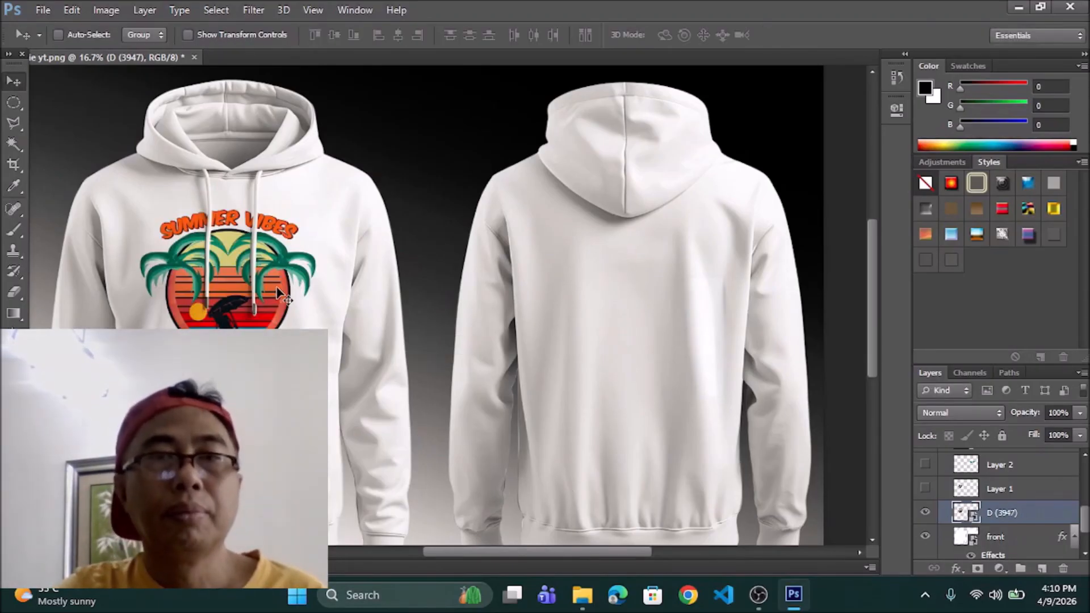
pyautogui.moveTo(279, 292); pyautogui.dragTo(306, 301)
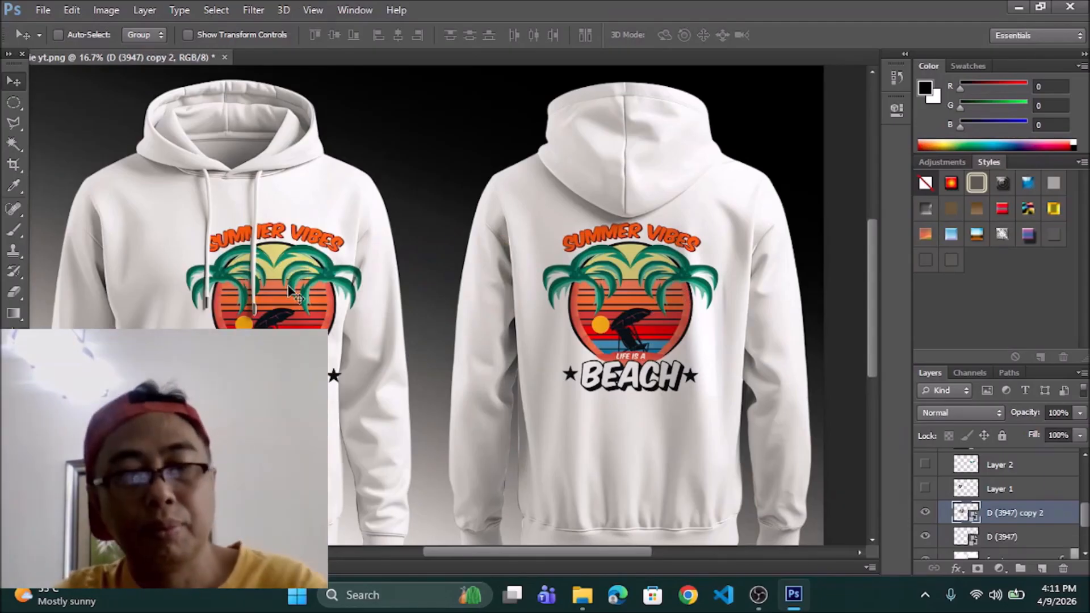
# Scale down the front D (3947) copy and position it beside the drawstring on the wearer's left chest
pyautogui.hotkey('ctrl', 't')
pyautogui.moveTo(406, 224); pyautogui.dragTo(275, 323)
pyautogui.click(802, 35)
pyautogui.moveTo(211, 354); pyautogui.dragTo(309, 252)
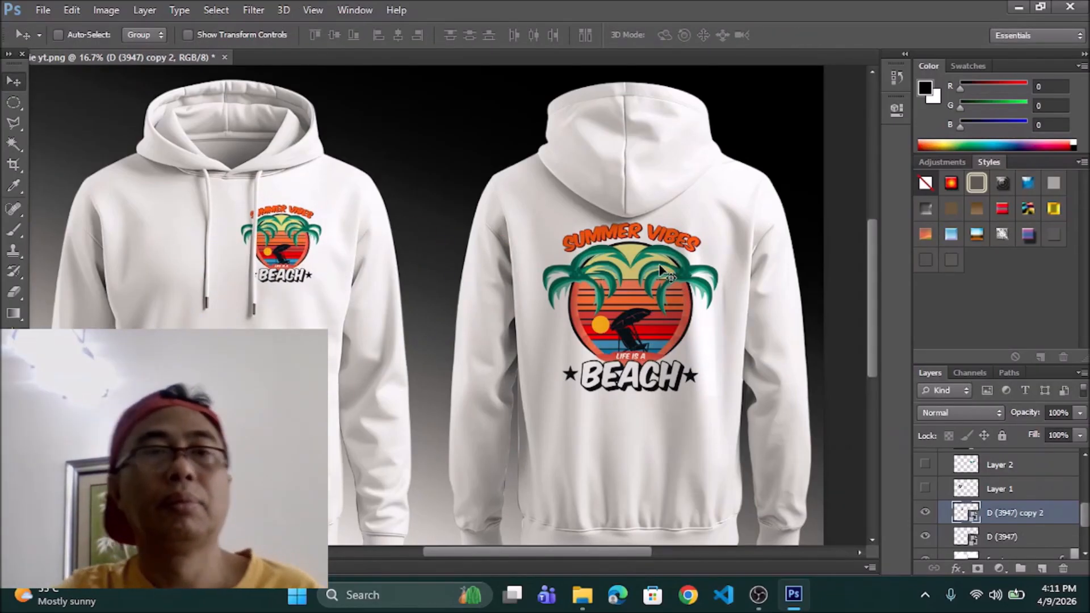
# Select the front layer and try red f30c0c, blue 0c3df3, cyan 0cbff3 and green 0cf30c as its overlay colour
pyautogui.press('z')
pyautogui.click(311, 247)
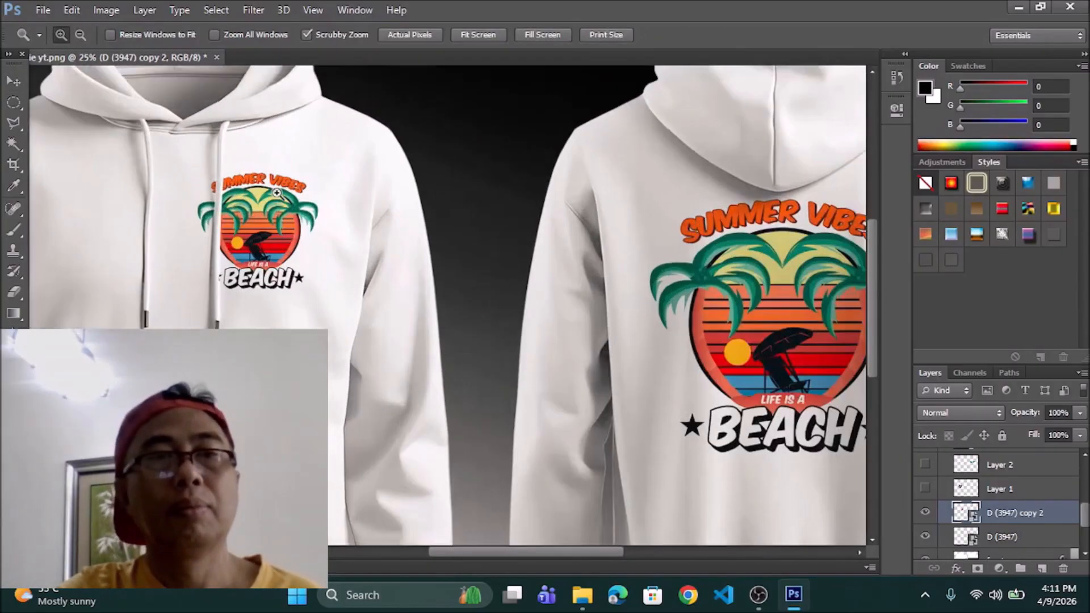
pyautogui.click(299, 215)
pyautogui.rightClick(343, 188)
pyautogui.click(386, 202)
pyautogui.click(43, 10)
pyautogui.press('Escape')
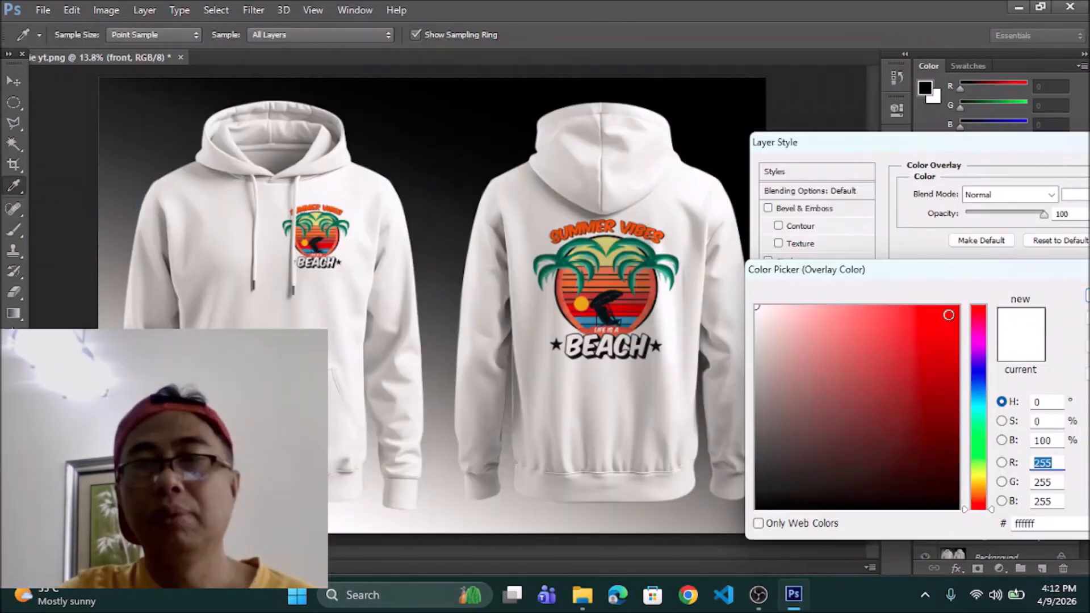
pyautogui.click(944, 315)
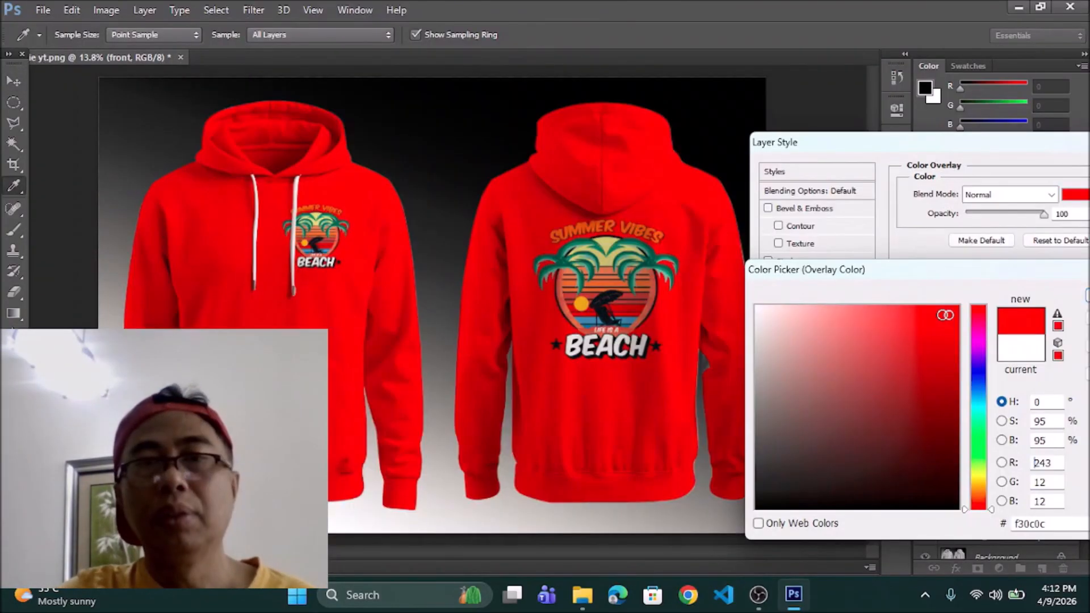
pyautogui.click(976, 381)
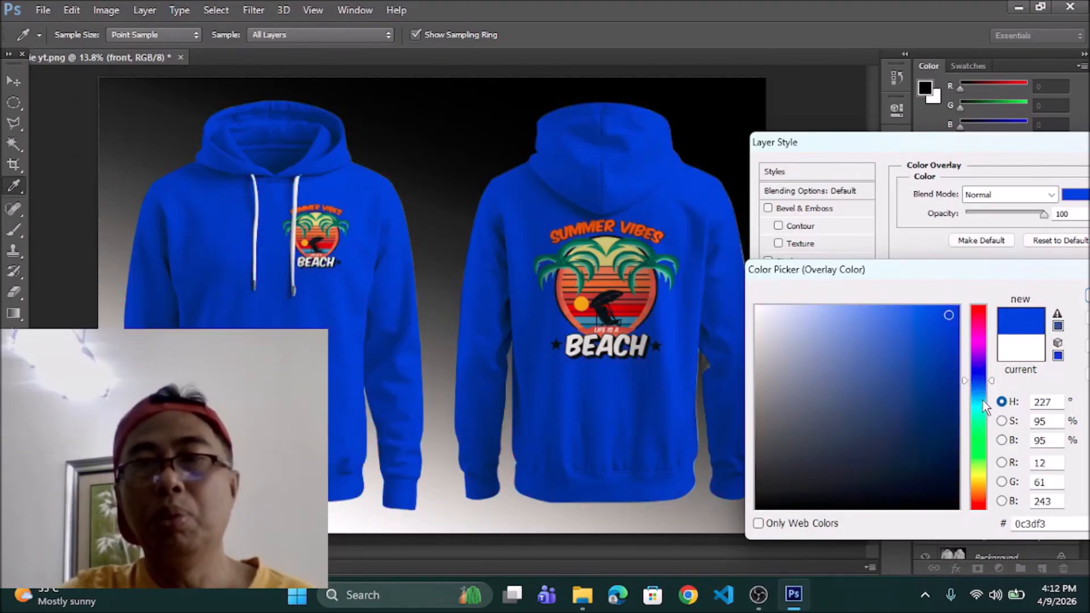
pyautogui.click(984, 400)
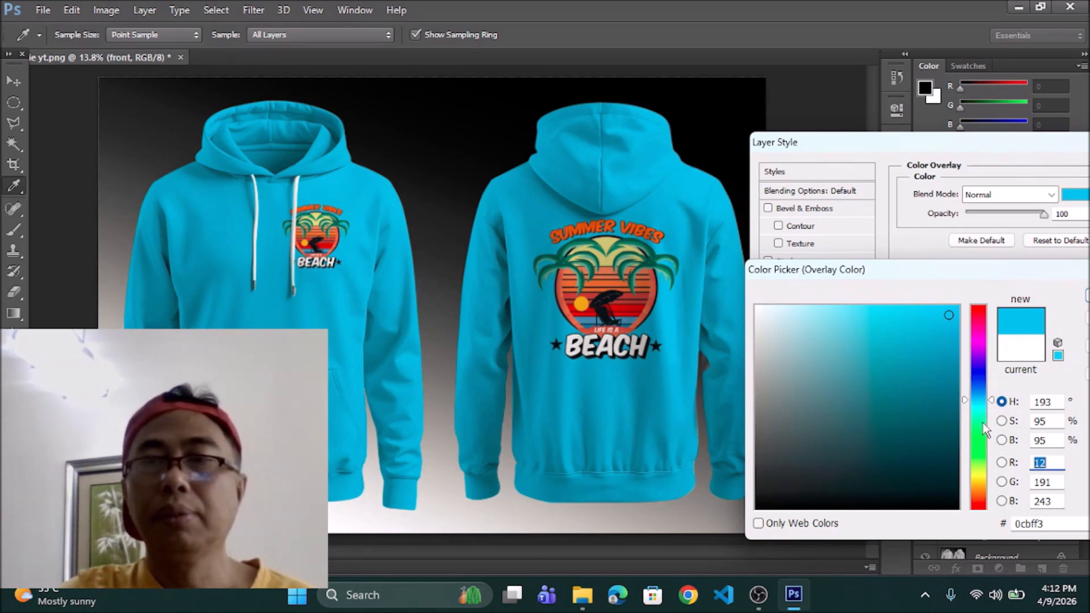
pyautogui.click(982, 423)
pyautogui.moveTo(979, 425); pyautogui.dragTo(979, 442)
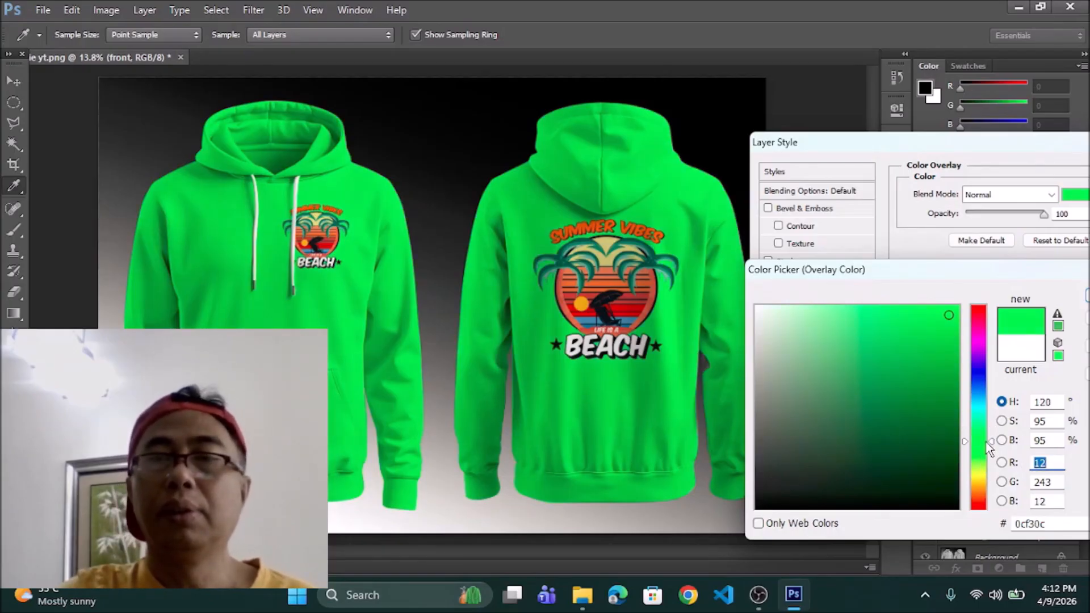
# Try darker greens as the front layer's overlay colour, choose 11b309 and accept the layer style
pyautogui.click(979, 443)
pyautogui.click(944, 465)
pyautogui.click(933, 442)
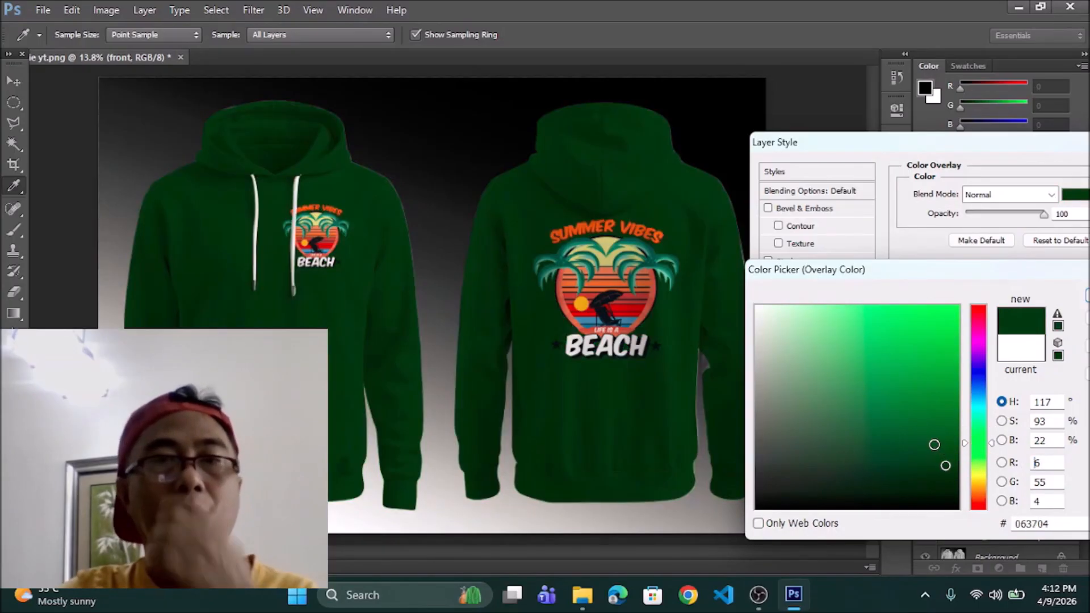
pyautogui.click(937, 402)
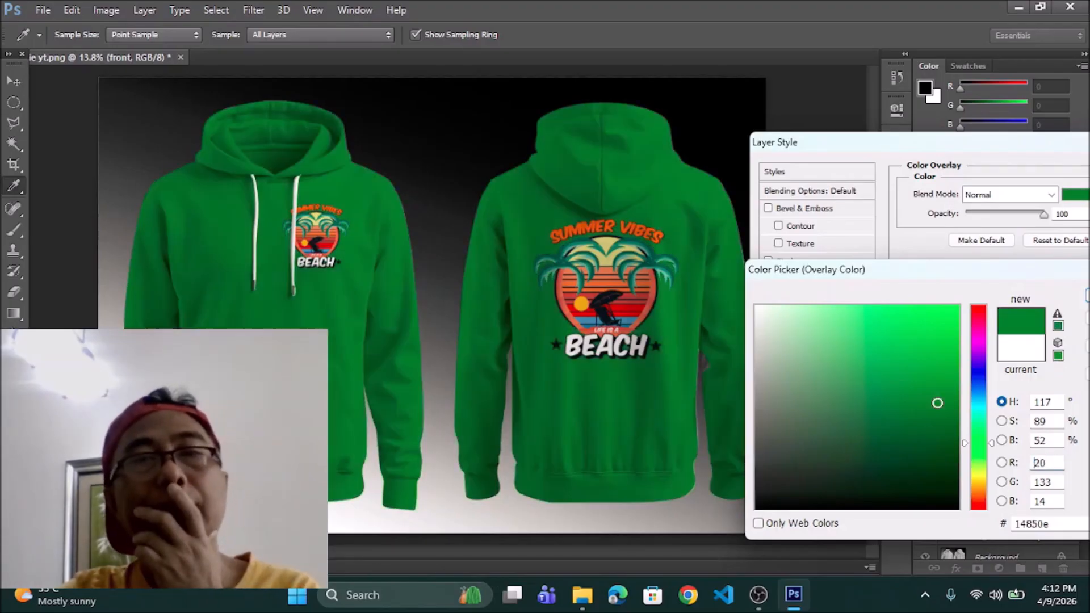
pyautogui.moveTo(937, 402); pyautogui.dragTo(951, 381)
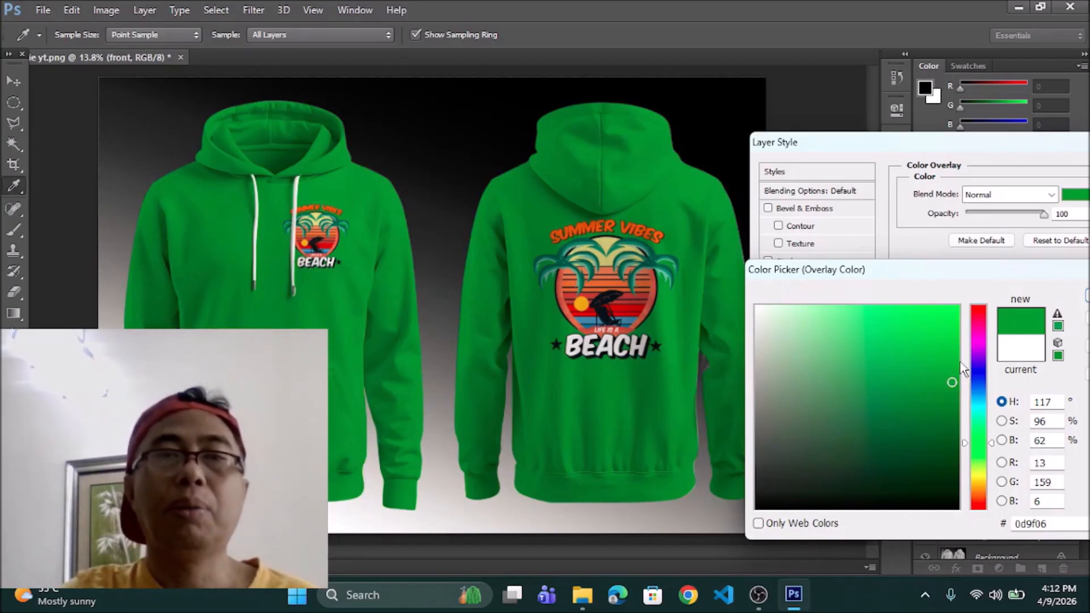
pyautogui.click(949, 366)
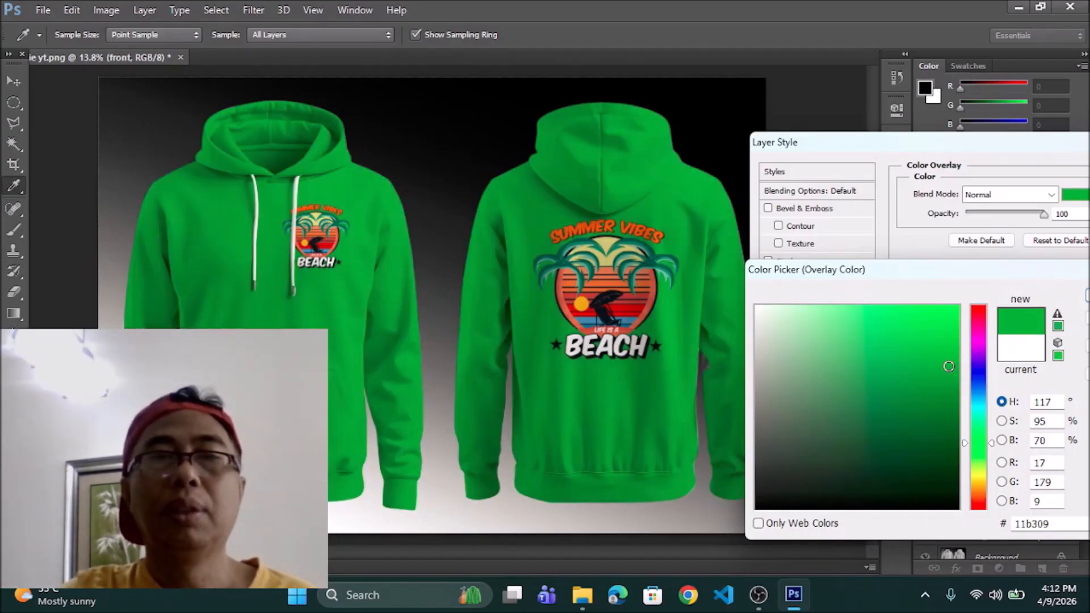
pyautogui.moveTo(983, 271); pyautogui.dragTo(843, 295)
pyautogui.click(998, 329)
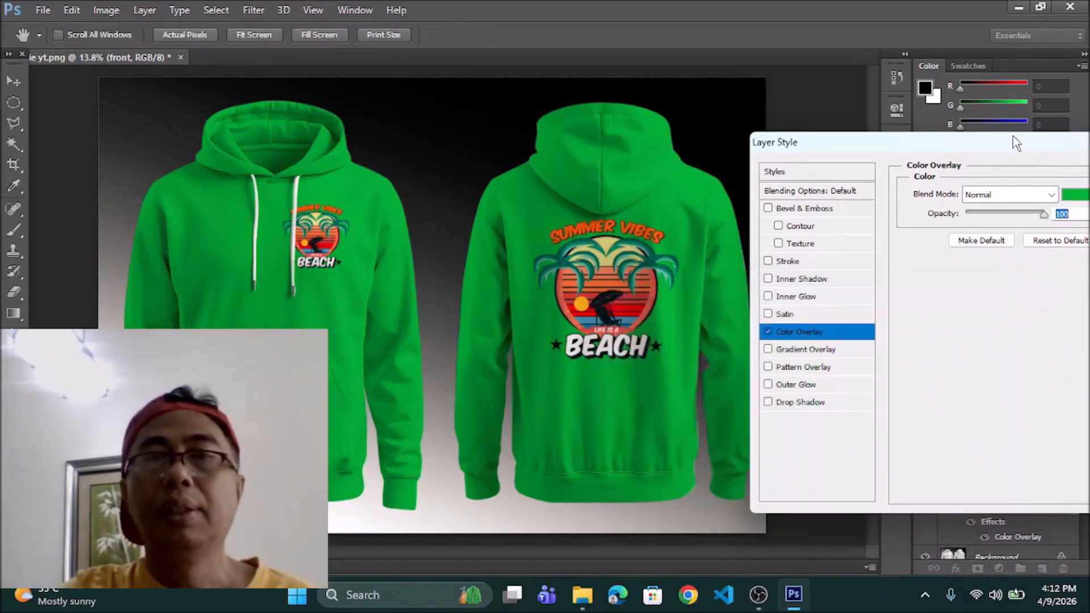
pyautogui.moveTo(1015, 141); pyautogui.dragTo(509, 259)
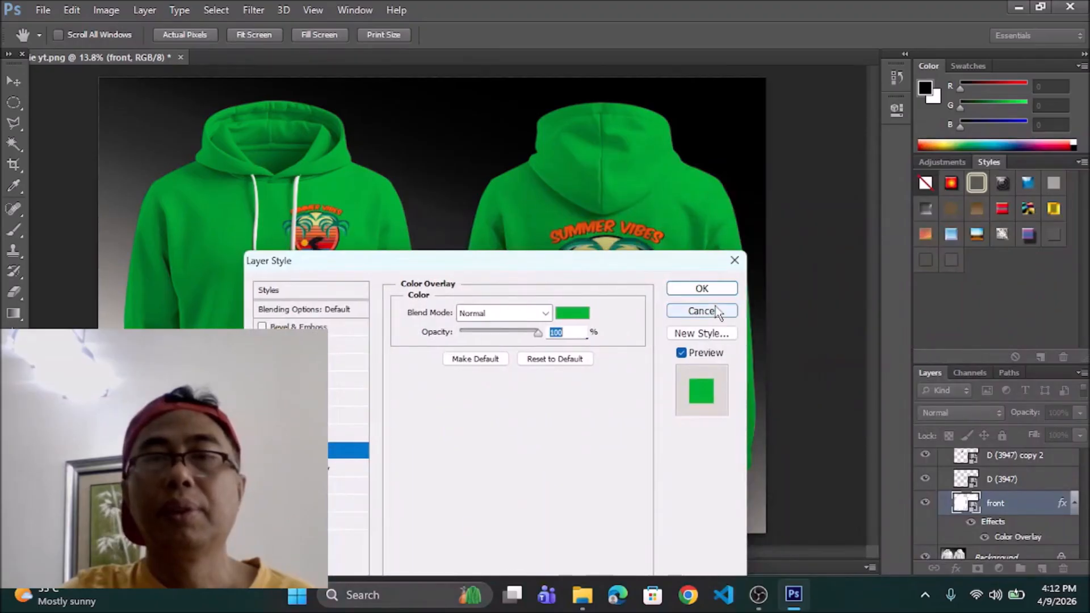
pyautogui.click(702, 288)
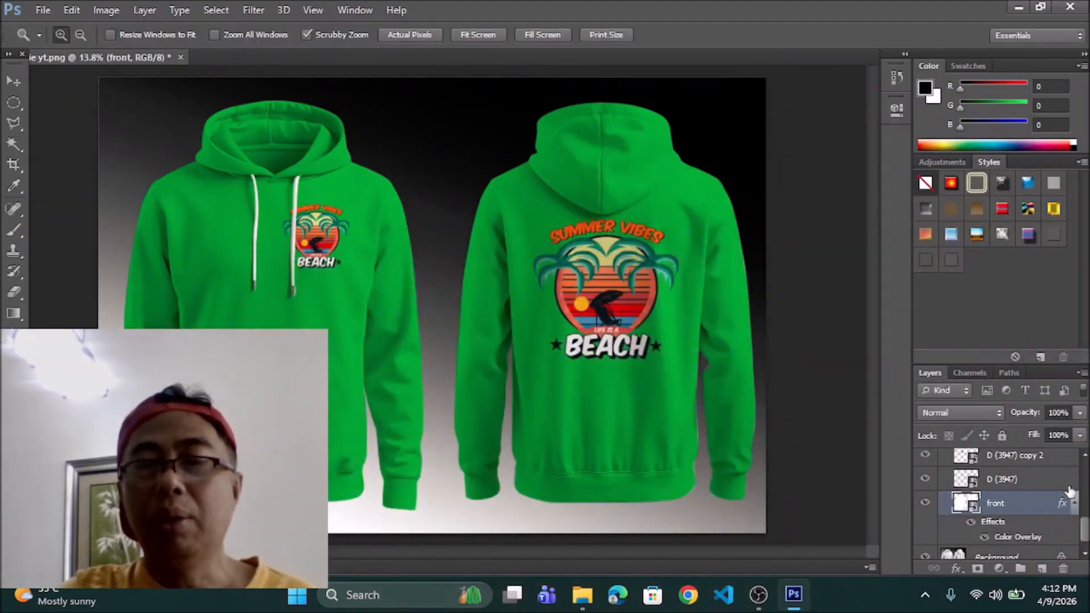
# Select the Background copy shading layer and try darkening its midtones with a Curves adjustment
pyautogui.moveTo(1084, 528); pyautogui.dragTo(1086, 459)
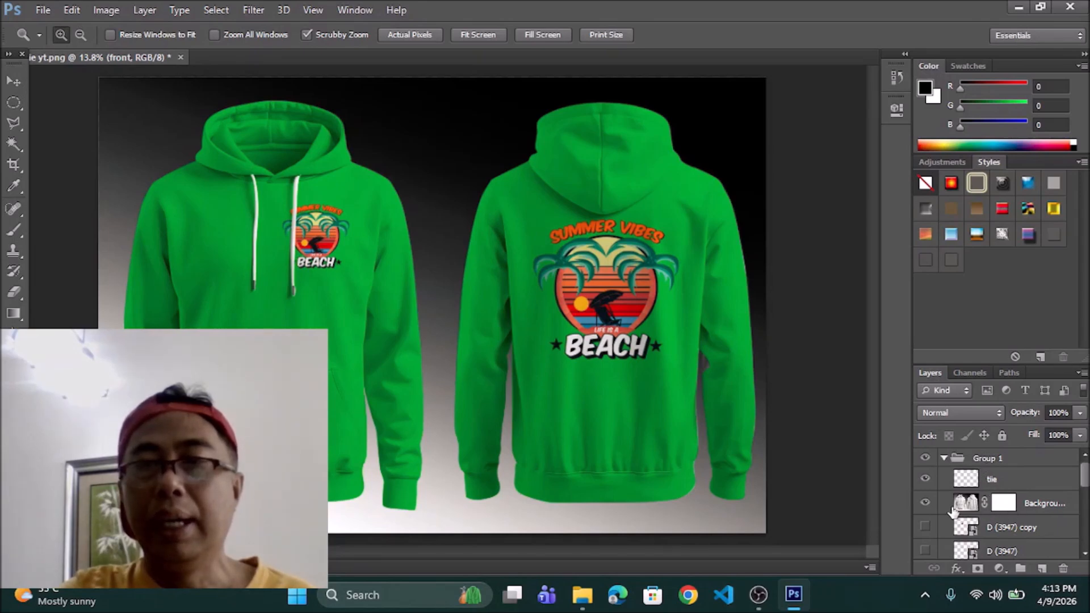
pyautogui.click(1046, 503)
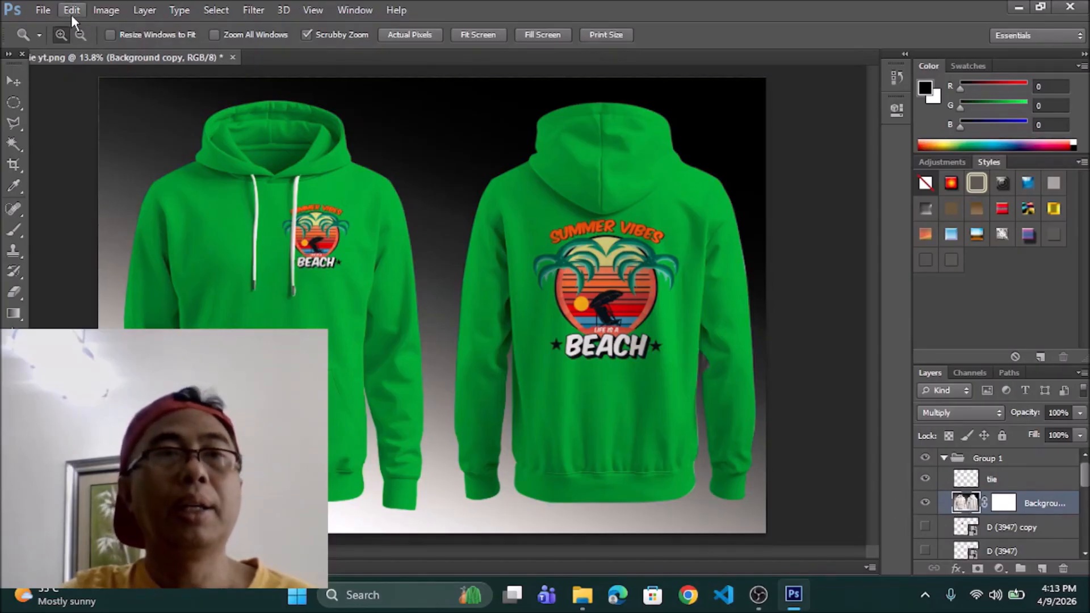
pyautogui.click(97, 12)
pyautogui.moveTo(137, 51)
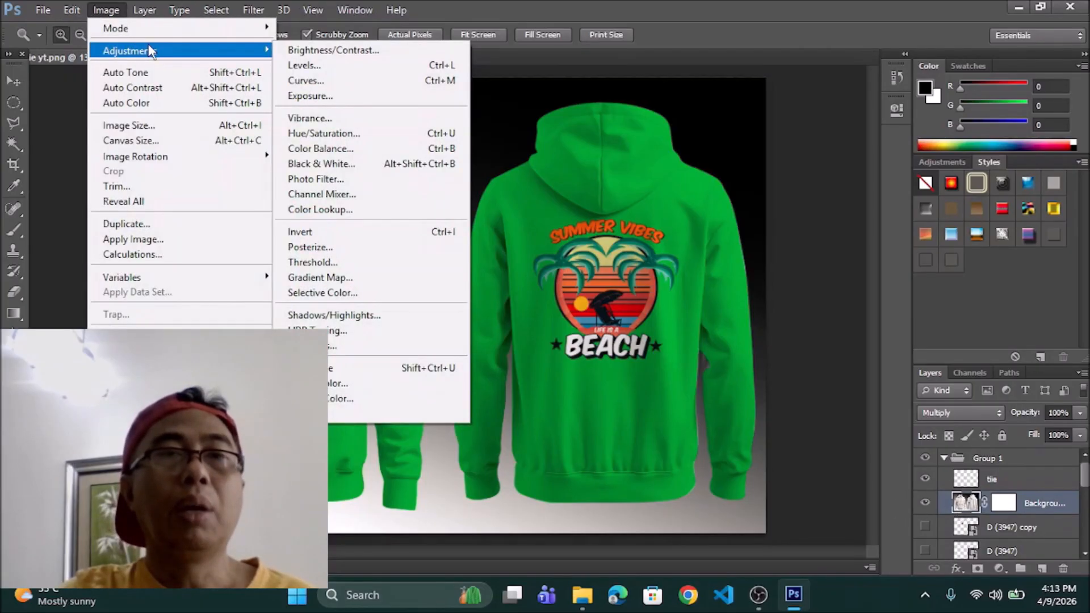
pyautogui.click(334, 86)
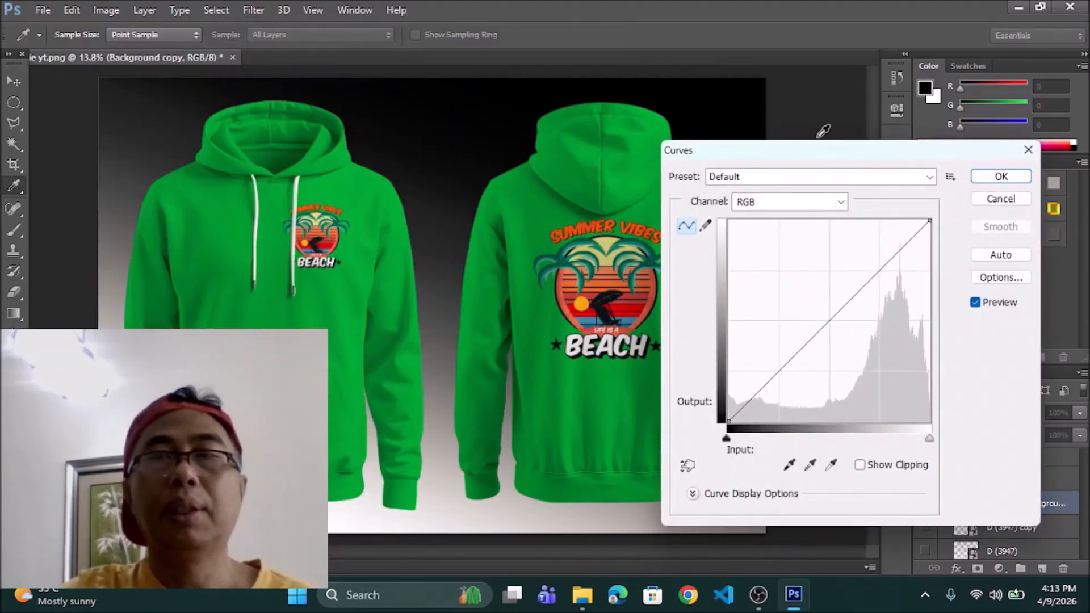
pyautogui.moveTo(820, 156); pyautogui.dragTo(925, 111)
pyautogui.moveTo(931, 263); pyautogui.dragTo(951, 294)
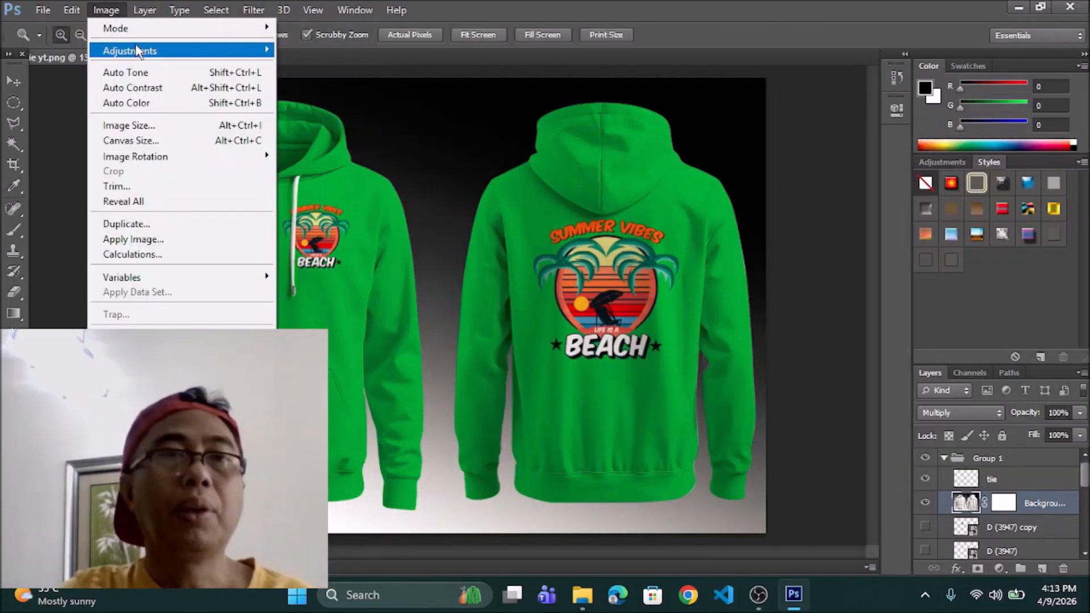
# Try a Levels adjustment on the Background copy layer with midtones 1.18 and output levels 37 to 211
pyautogui.moveTo(210, 49)
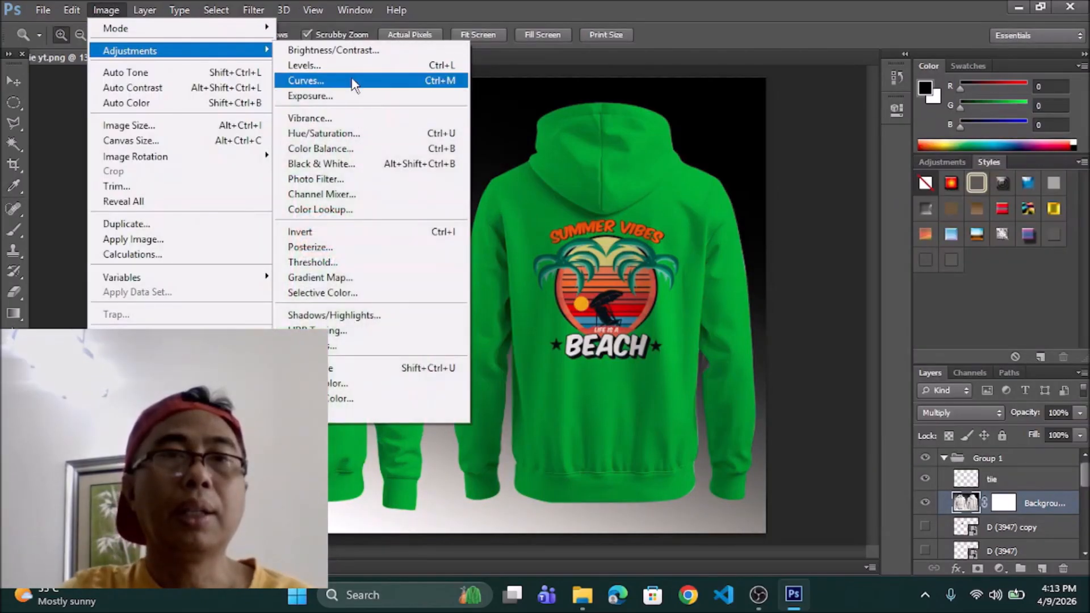
pyautogui.click(355, 66)
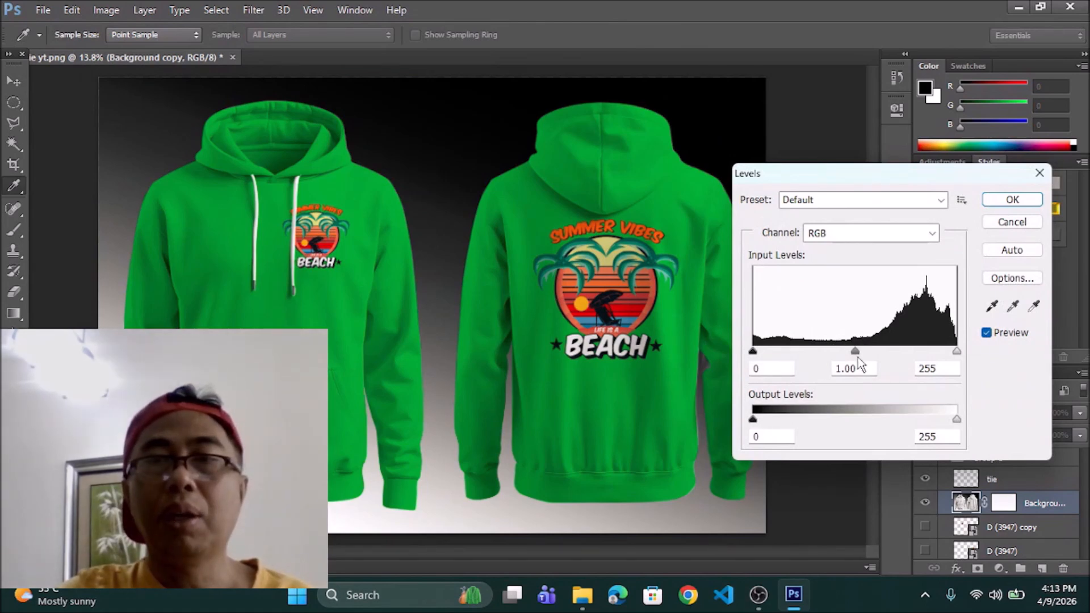
pyautogui.moveTo(855, 352)
pyautogui.mouseDown()
pyautogui.moveTo(905, 353)
pyautogui.moveTo(846, 347)
pyautogui.mouseUp()
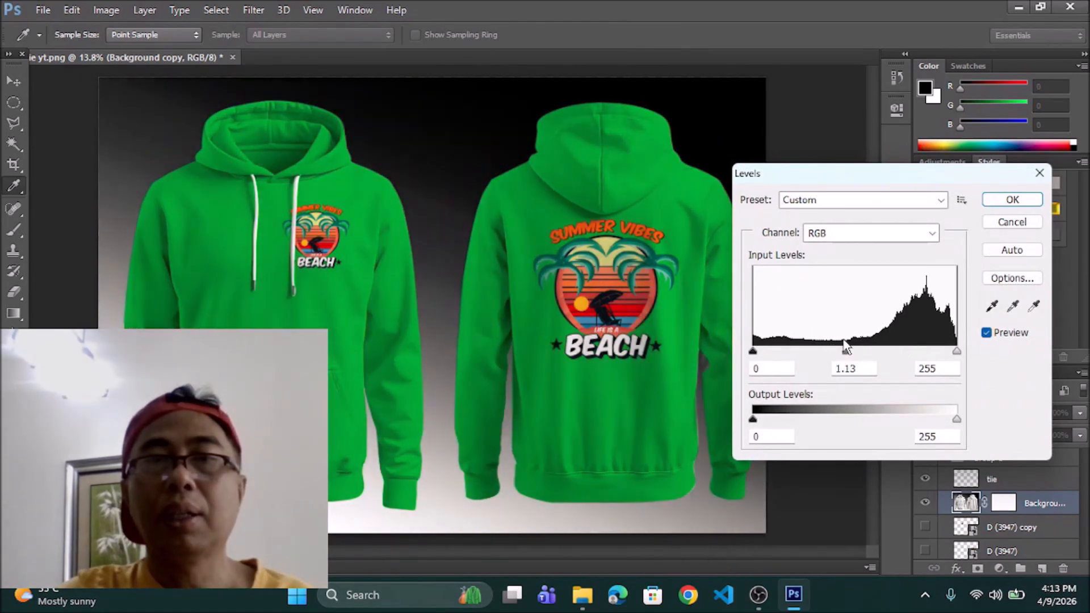
pyautogui.moveTo(752, 420); pyautogui.dragTo(782, 420)
pyautogui.press('alt')
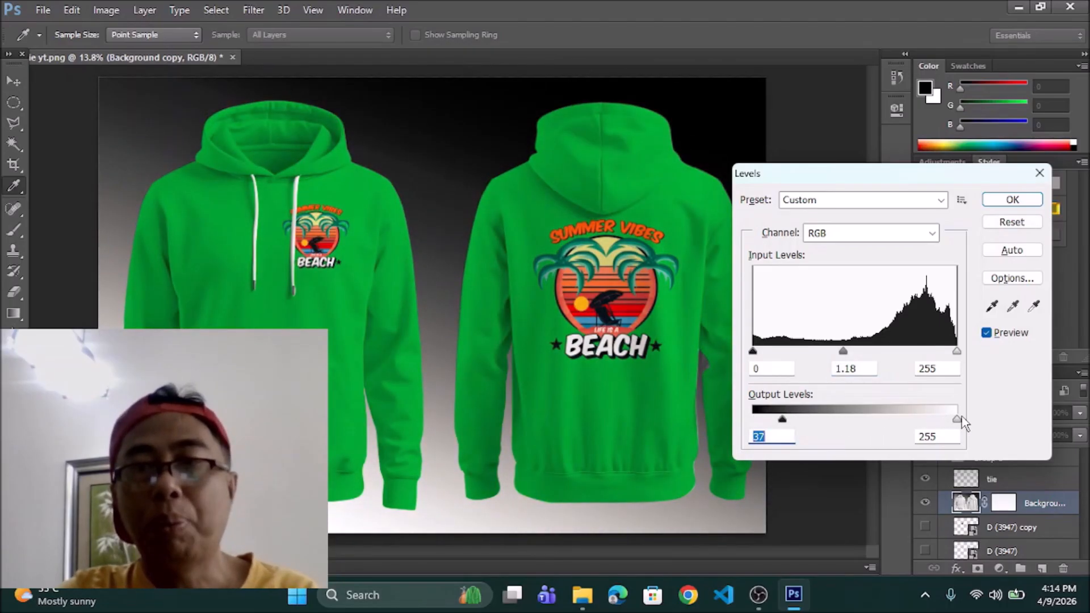
pyautogui.moveTo(957, 420); pyautogui.dragTo(921, 420)
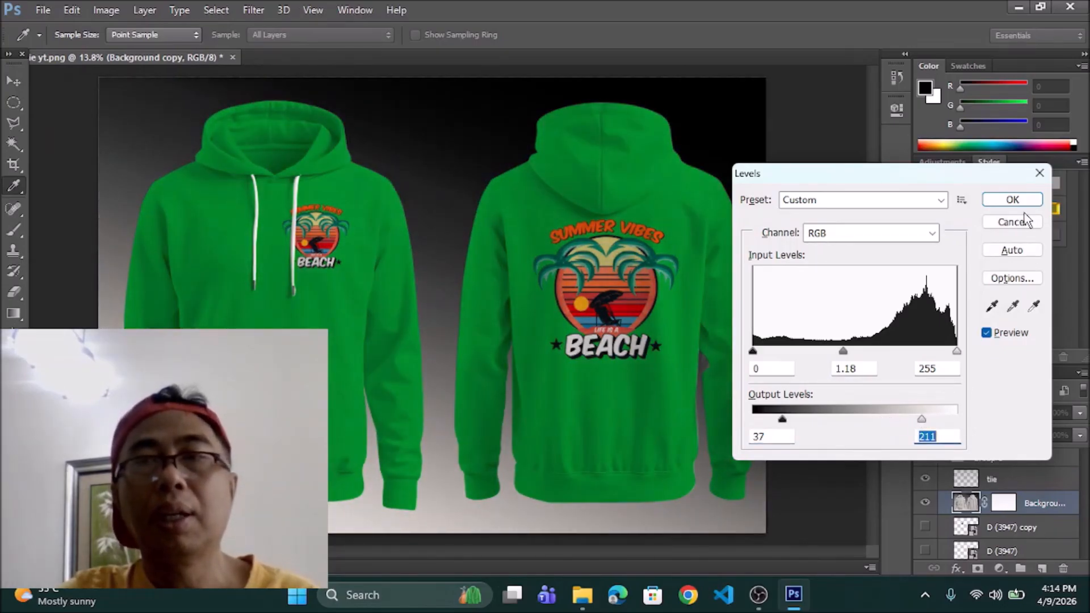
pyautogui.click(1039, 226)
pyautogui.press('z')
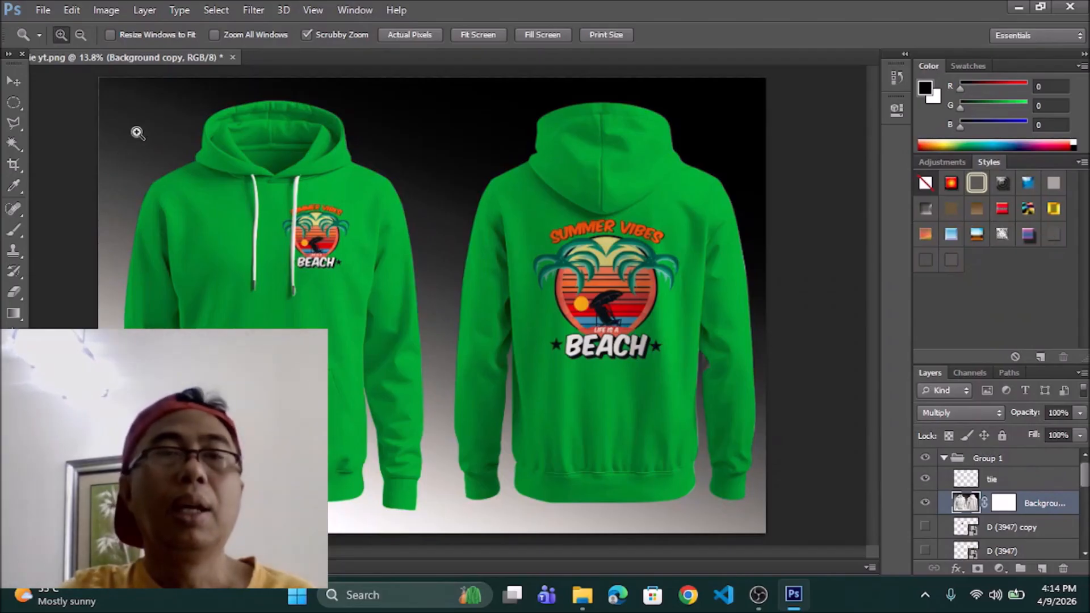
# Try deepening the Background copy layer's shadows with Curves, moving the black point to input 42
pyautogui.click(145, 10)
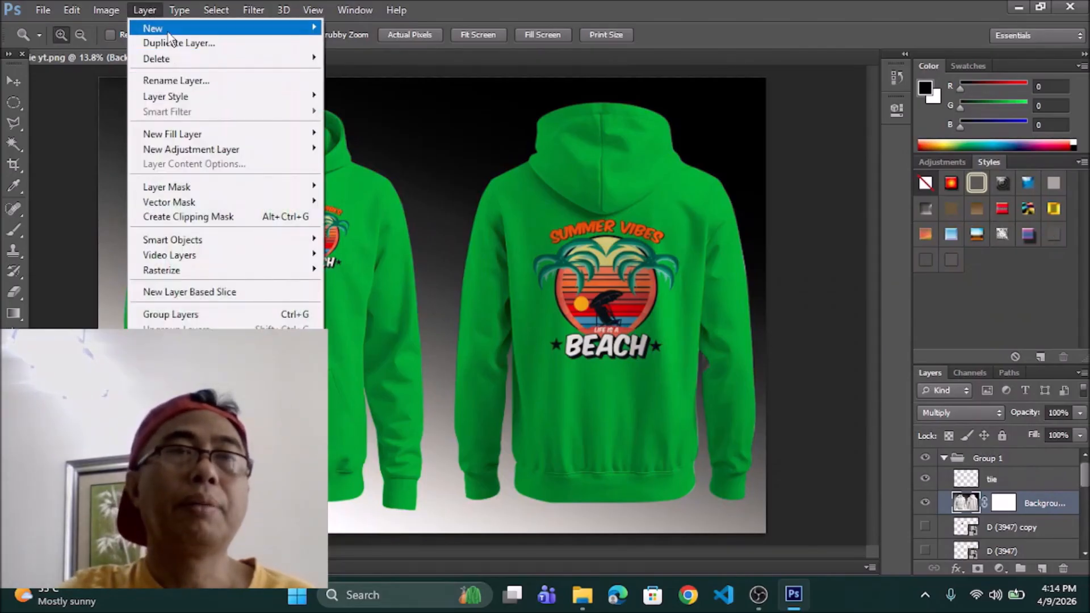
pyautogui.moveTo(117, 13)
pyautogui.moveTo(187, 51)
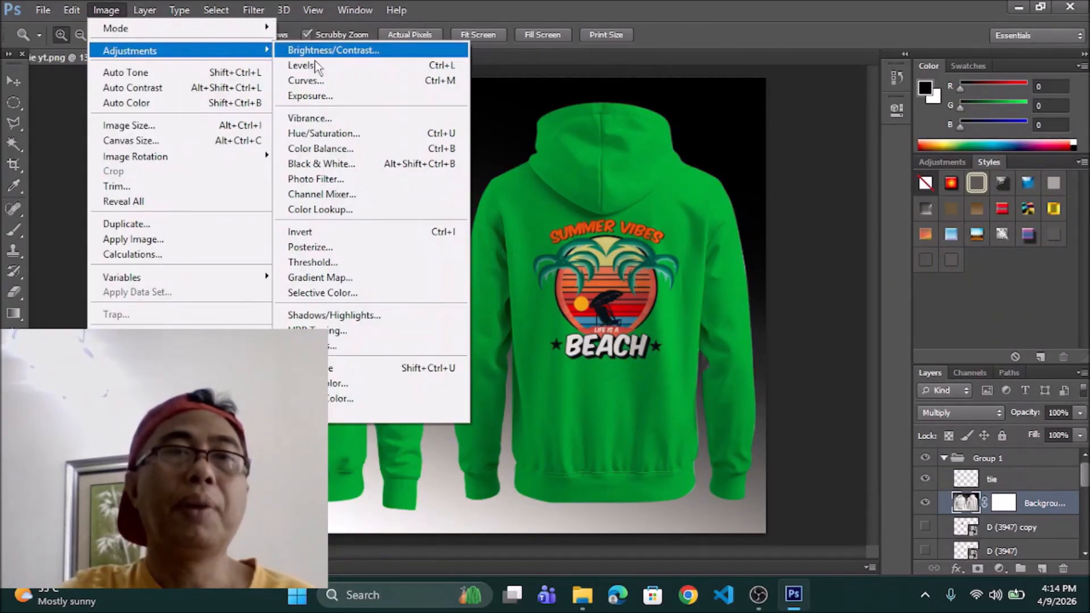
pyautogui.click(345, 84)
pyautogui.moveTo(710, 104); pyautogui.dragTo(947, 194)
pyautogui.moveTo(1049, 471)
pyautogui.mouseDown()
pyautogui.moveTo(1001, 462)
pyautogui.moveTo(1058, 472)
pyautogui.mouseUp()
pyautogui.moveTo(847, 469); pyautogui.dragTo(878, 454)
pyautogui.moveTo(1023, 185); pyautogui.dragTo(794, 187)
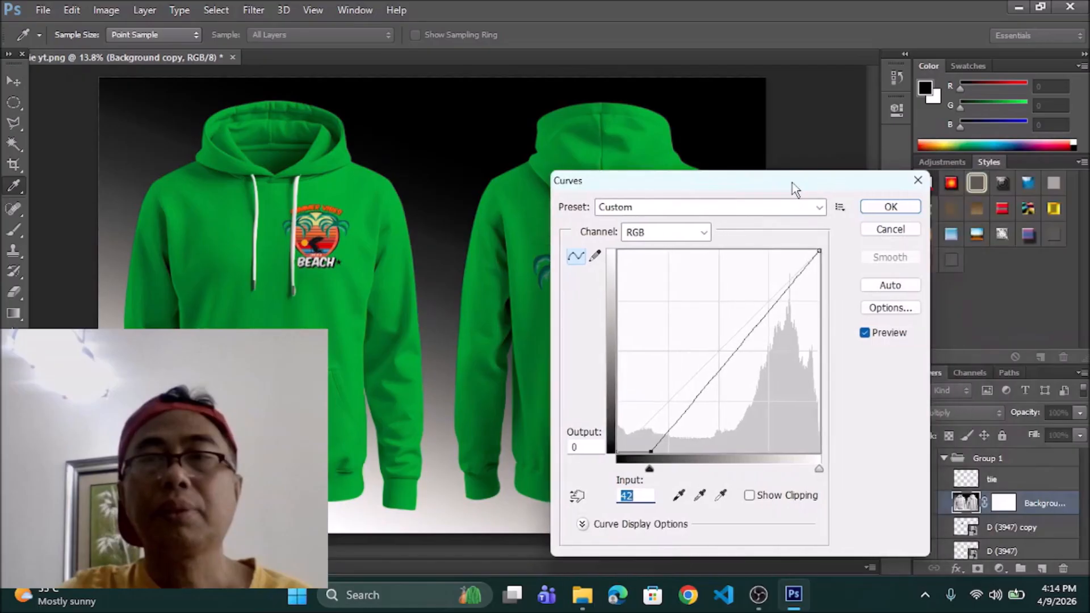
pyautogui.click(890, 230)
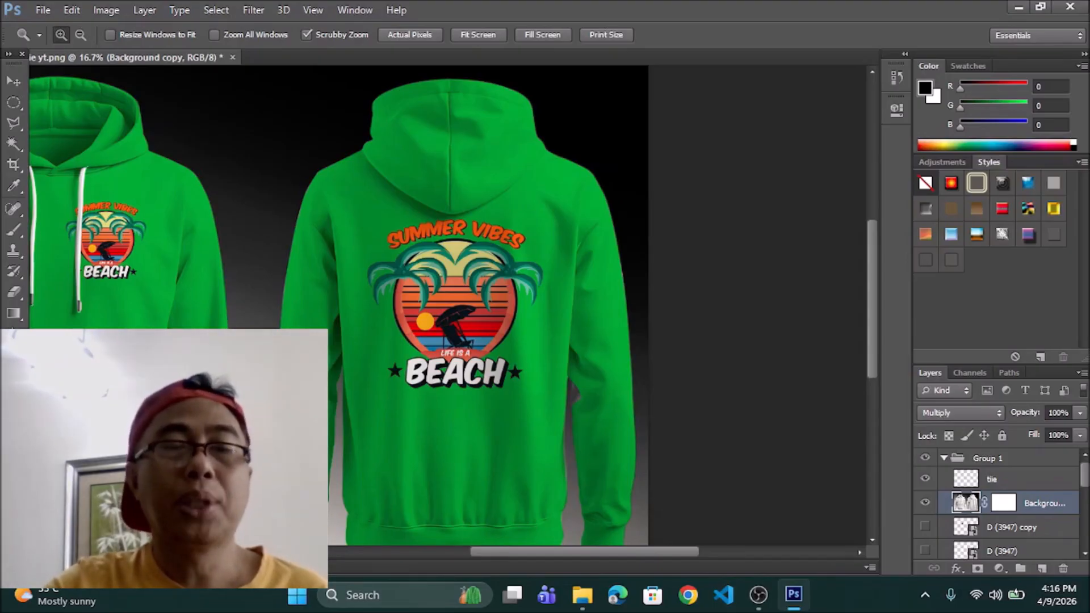
pyautogui.click(758, 594)
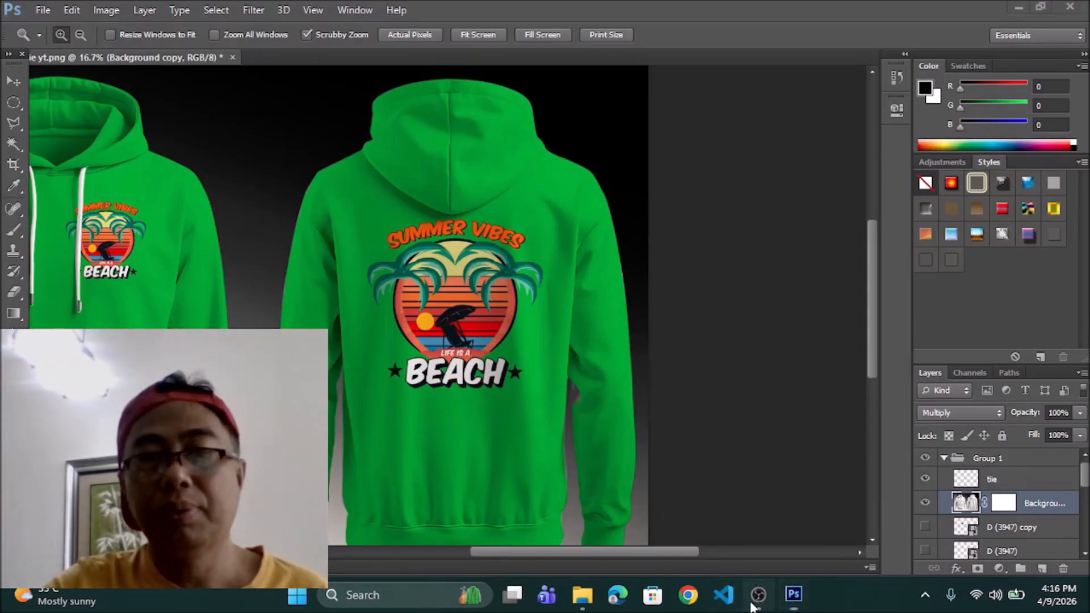